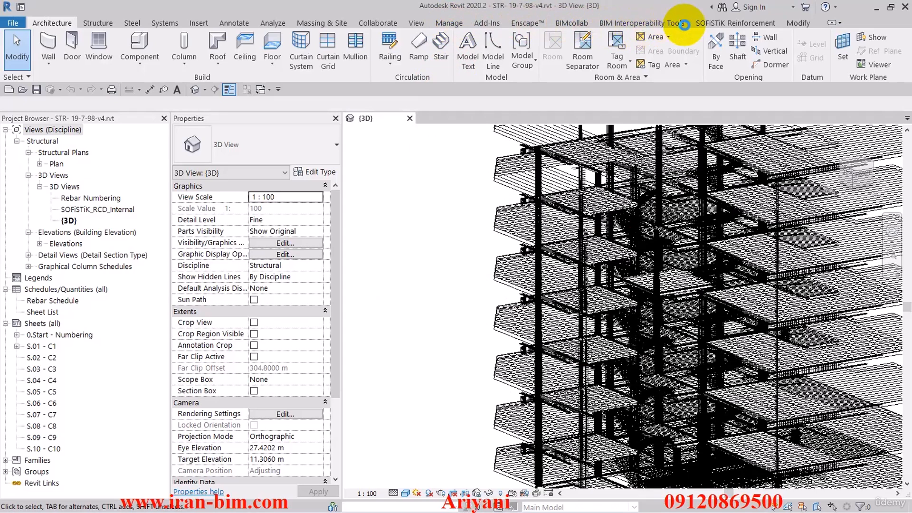
- Turn off solid rebar display in the active view with SOFiSTiK Visibility, and set the view's detail level to Coarse
{"action": "left_click", "coordinate": [708, 24]}
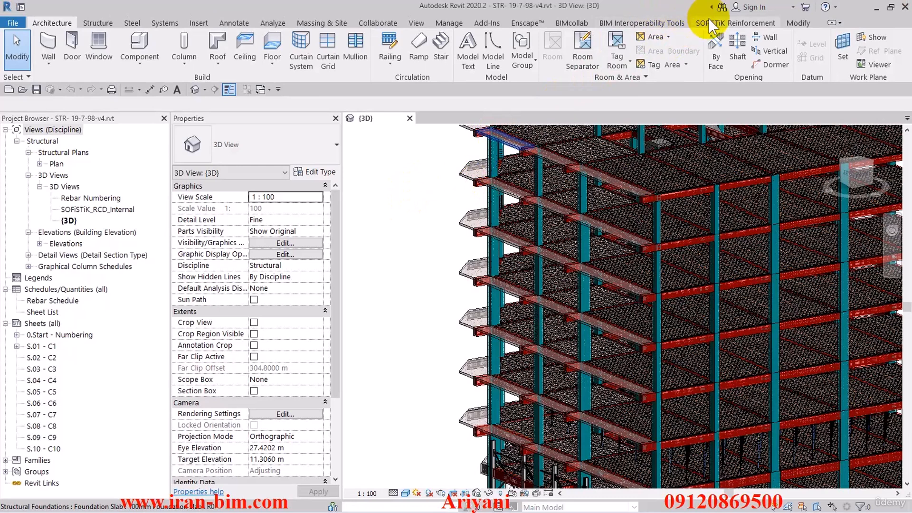
{"action": "left_click", "coordinate": [722, 23]}
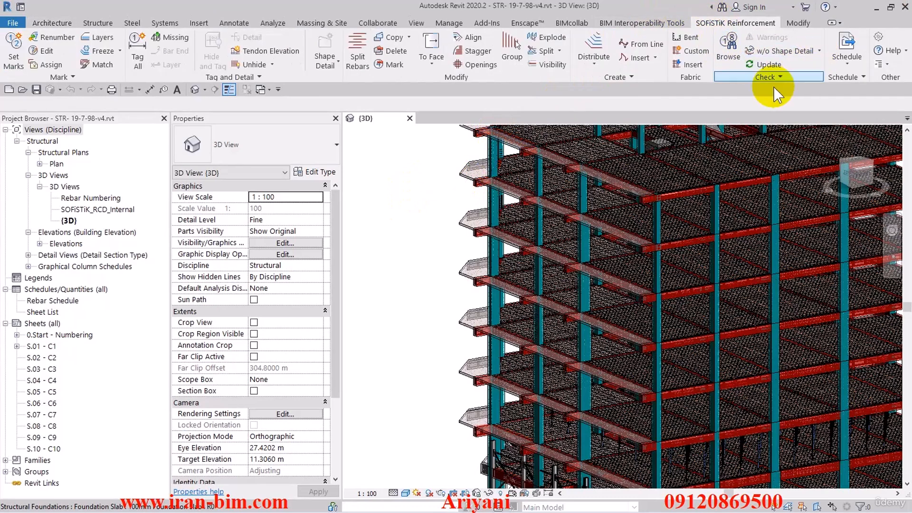
{"action": "left_click", "coordinate": [553, 65]}
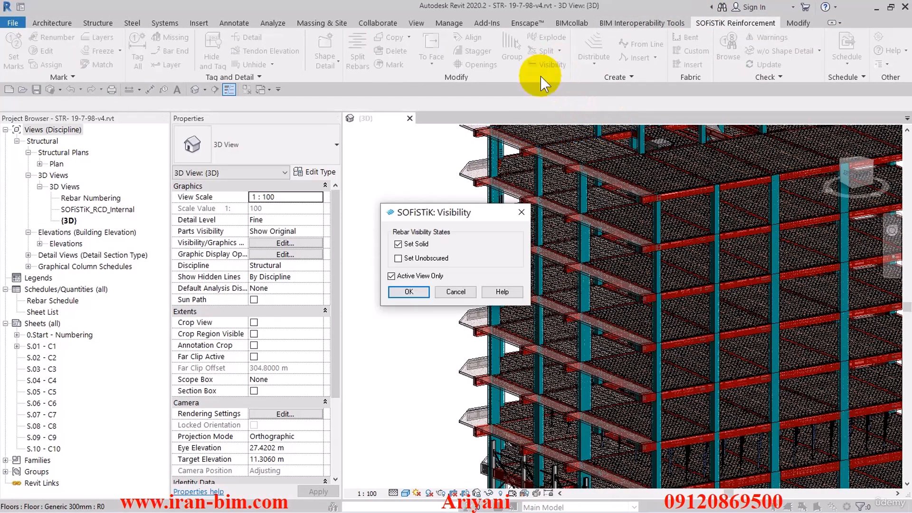
{"action": "left_click", "coordinate": [399, 245]}
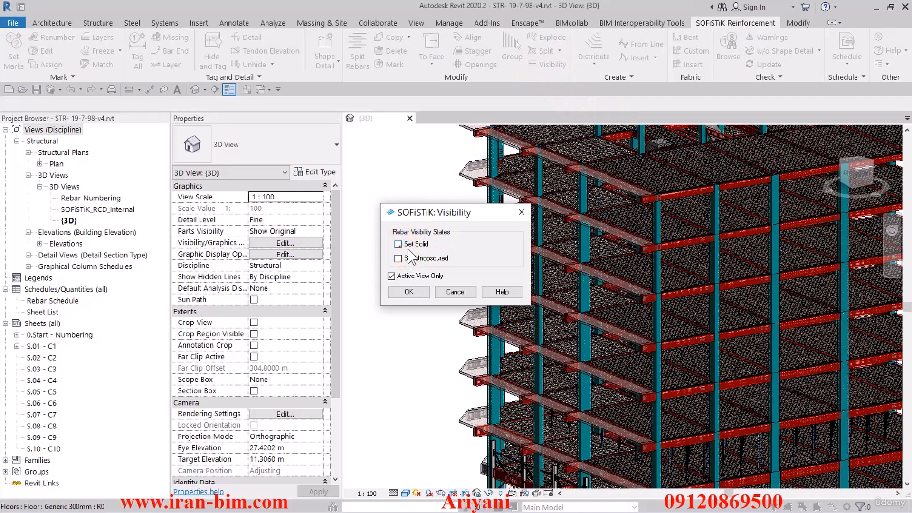
{"action": "left_click", "coordinate": [408, 292]}
{"action": "left_click", "coordinate": [407, 291]}
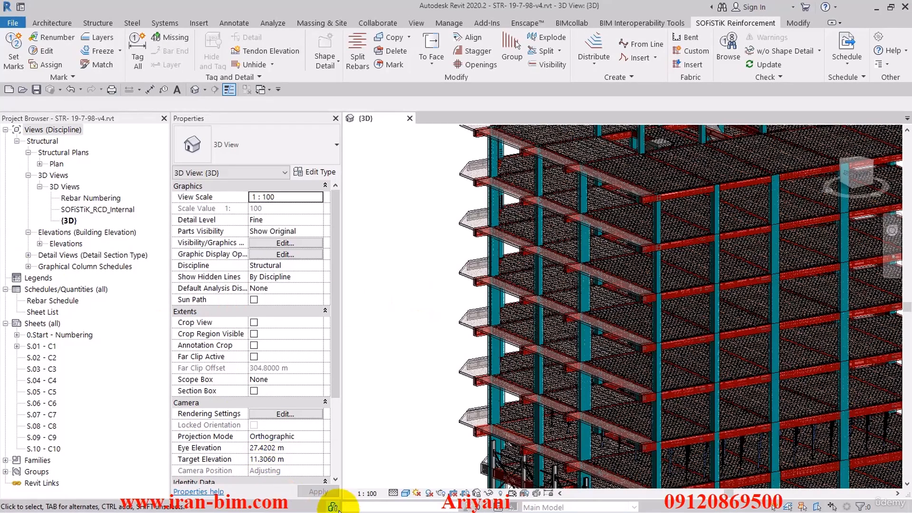
{"action": "left_click", "coordinate": [393, 493]}
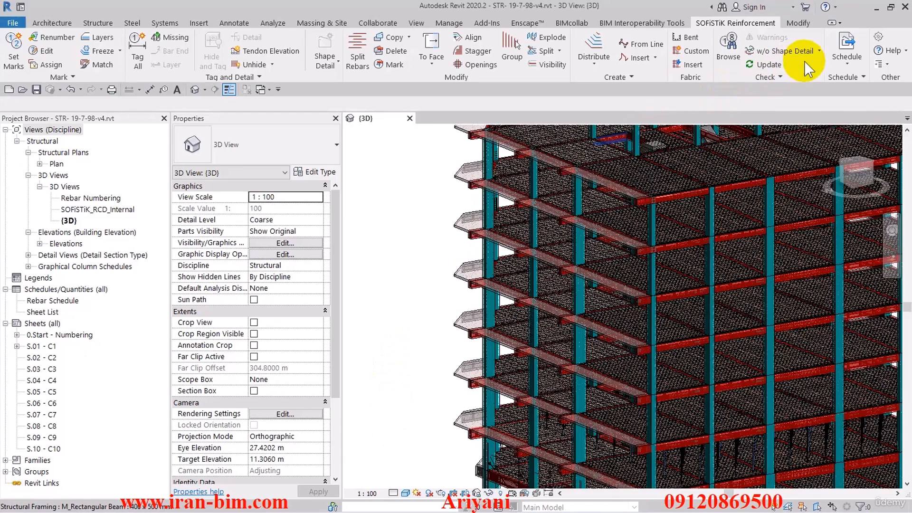
- Try to insert the SOFiSTiK reinforcement schedule for the sheet 0.Start - Numbering
{"action": "left_click", "coordinate": [846, 61]}
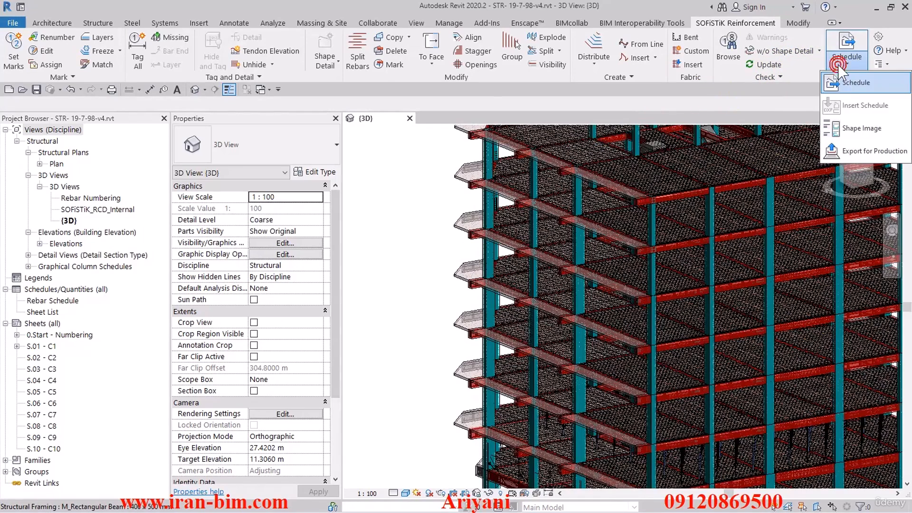
{"action": "left_click", "coordinate": [850, 109]}
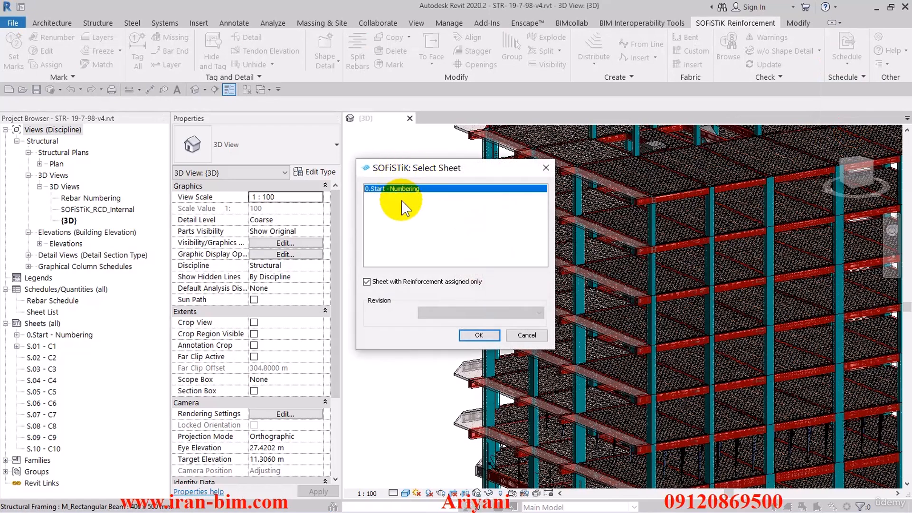
{"action": "left_click", "coordinate": [479, 335]}
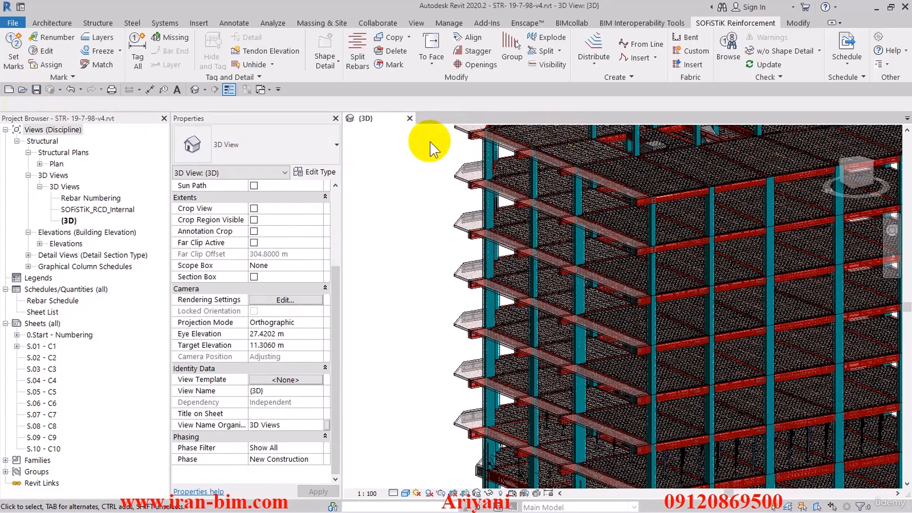
{"action": "left_click", "coordinate": [416, 22]}
{"action": "left_click", "coordinate": [587, 37]}
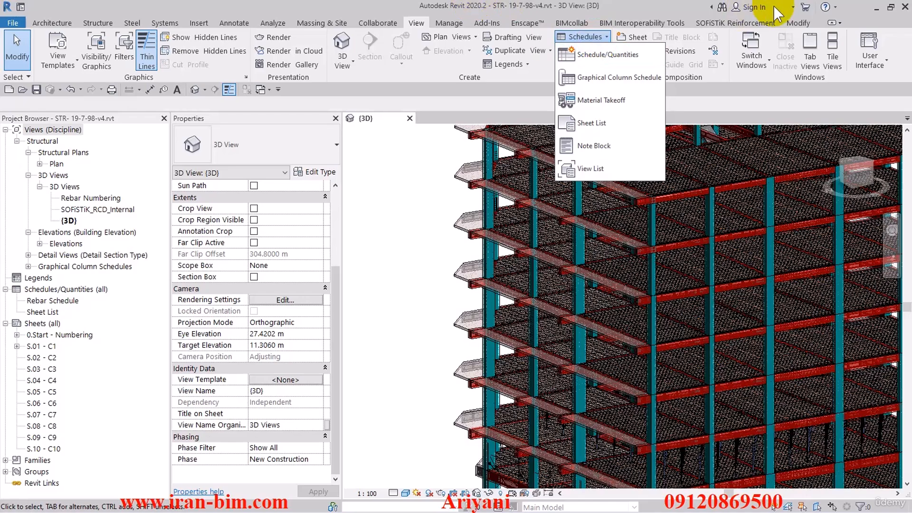
{"action": "left_click", "coordinate": [468, 193]}
- Examine the volume and reinforcement properties of the 400 x 600 mm structural column beside the cantilevered slab, then deselect it
{"action": "scroll", "coordinate": [470, 190], "scroll_direction": "up", "scroll_amount": 5}
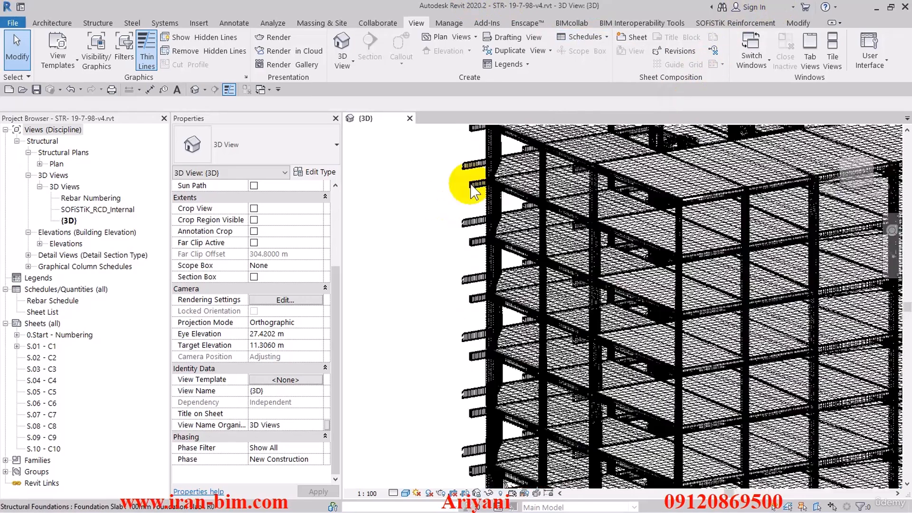
{"action": "scroll", "coordinate": [467, 252], "scroll_direction": "up", "scroll_amount": 4}
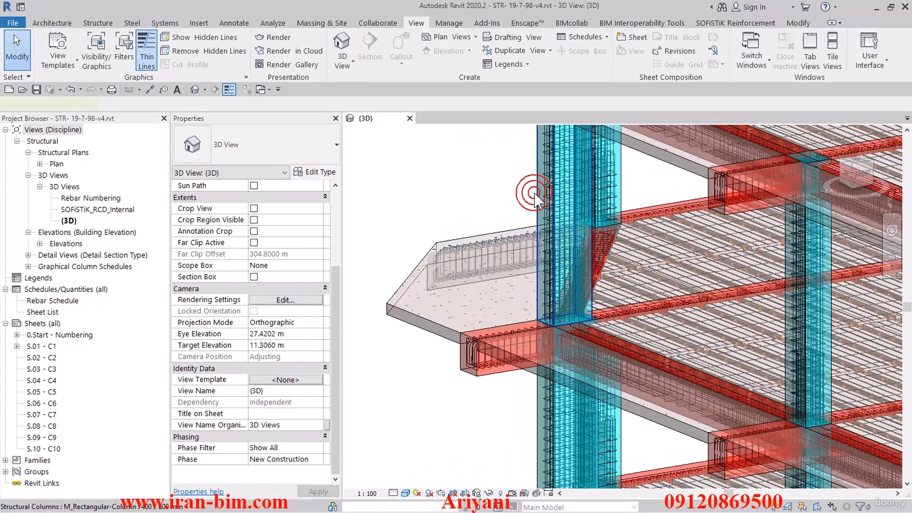
{"action": "left_click", "coordinate": [535, 196]}
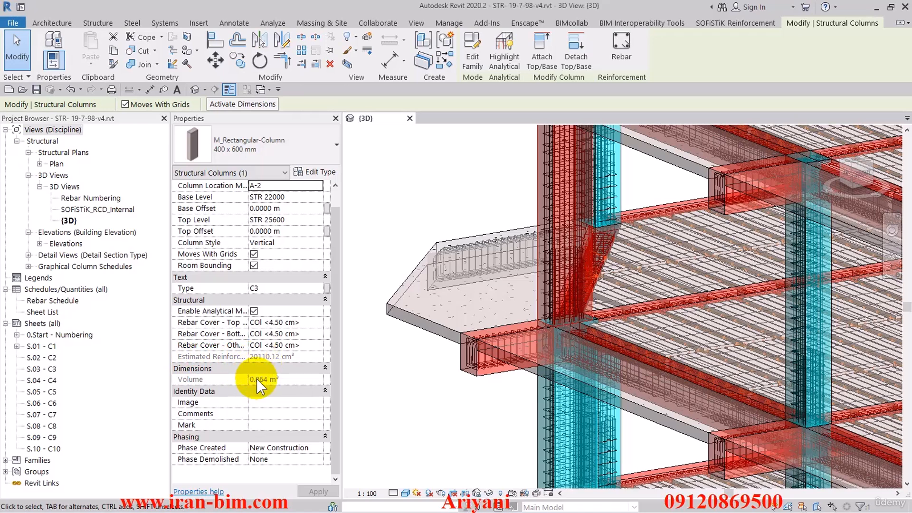
{"action": "left_click", "coordinate": [419, 217]}
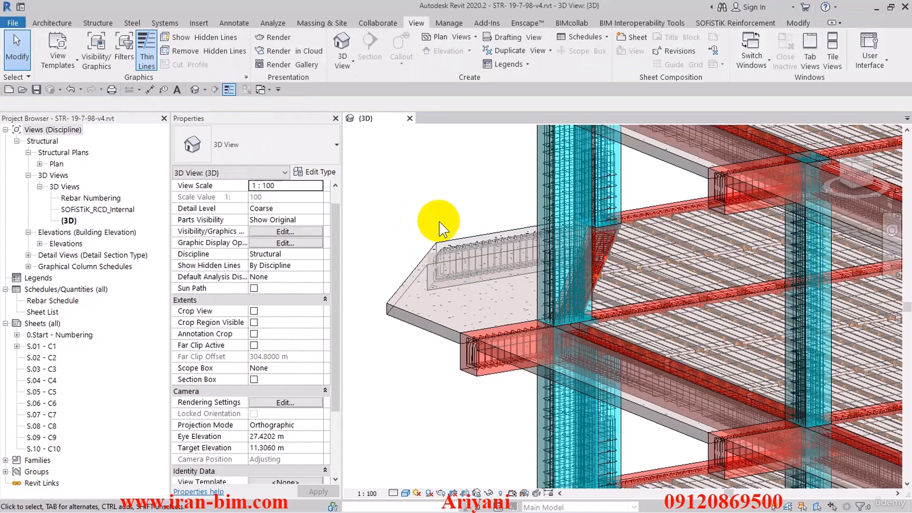
- Create a new schedule for the Structural Columns category as building components, named Structural Column Schedule
{"action": "left_click", "coordinate": [581, 40]}
{"action": "left_click", "coordinate": [585, 60]}
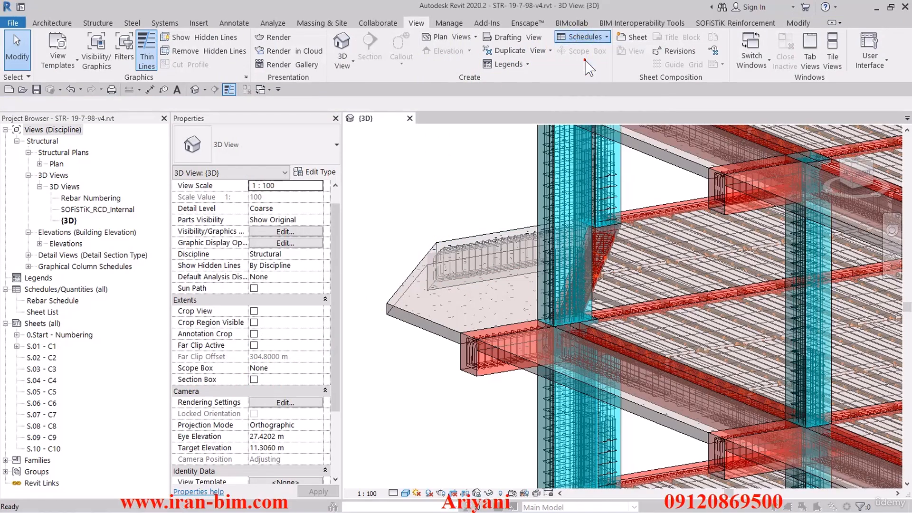
{"action": "left_click_drag", "start_coordinate": [439, 95], "coordinate": [438, 286]}
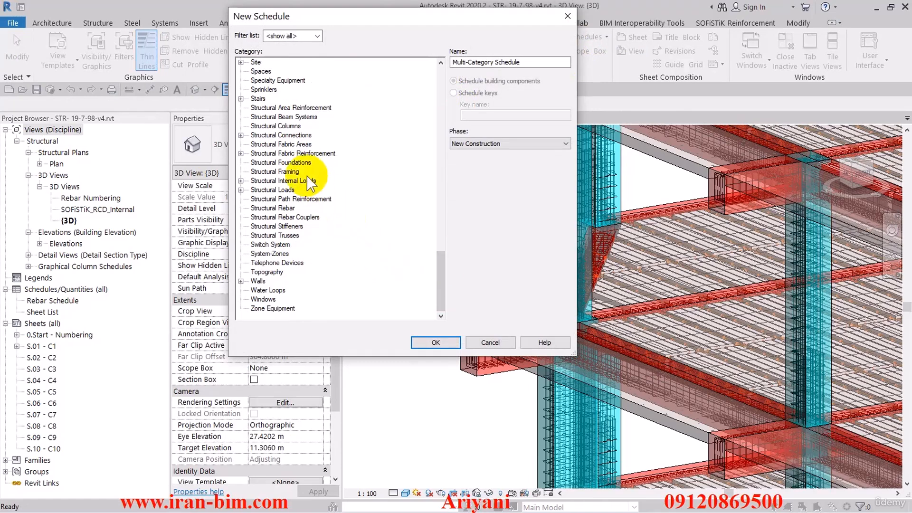
{"action": "left_click", "coordinate": [275, 126]}
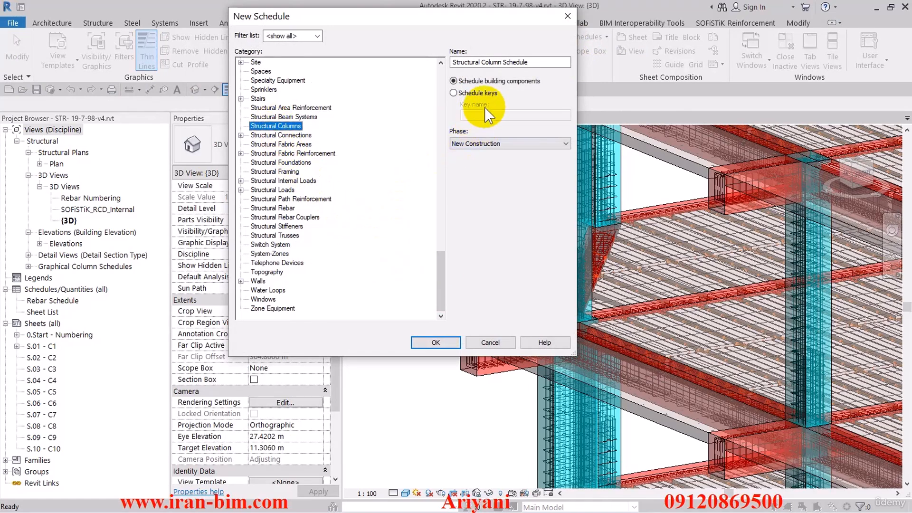
{"action": "left_click_drag", "start_coordinate": [452, 62], "coordinate": [537, 62]}
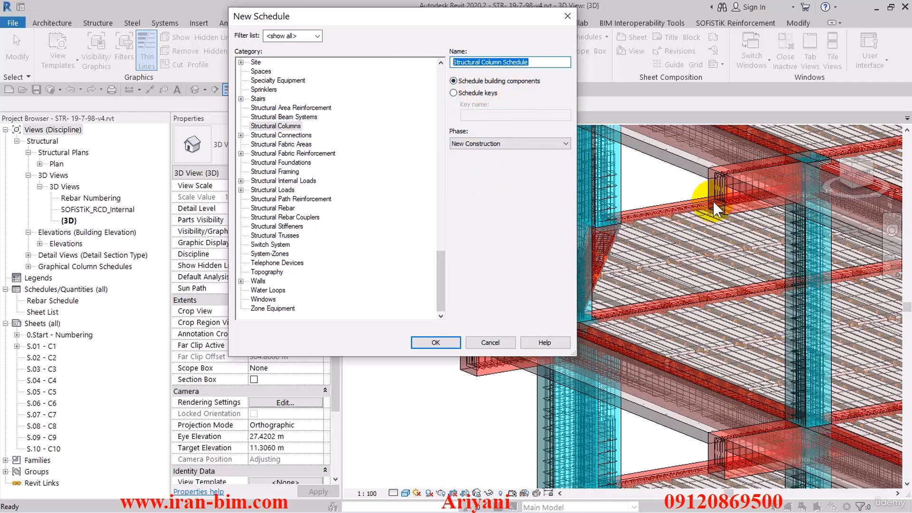
{"action": "left_click", "coordinate": [436, 342]}
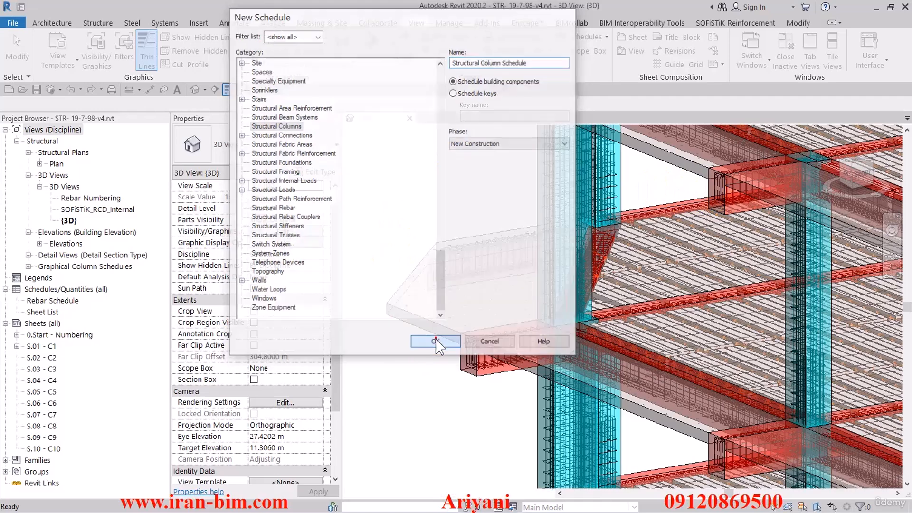
- Add the Type and Volume fields to the structural column schedule
{"action": "left_click_drag", "start_coordinate": [356, 47], "coordinate": [302, 46]}
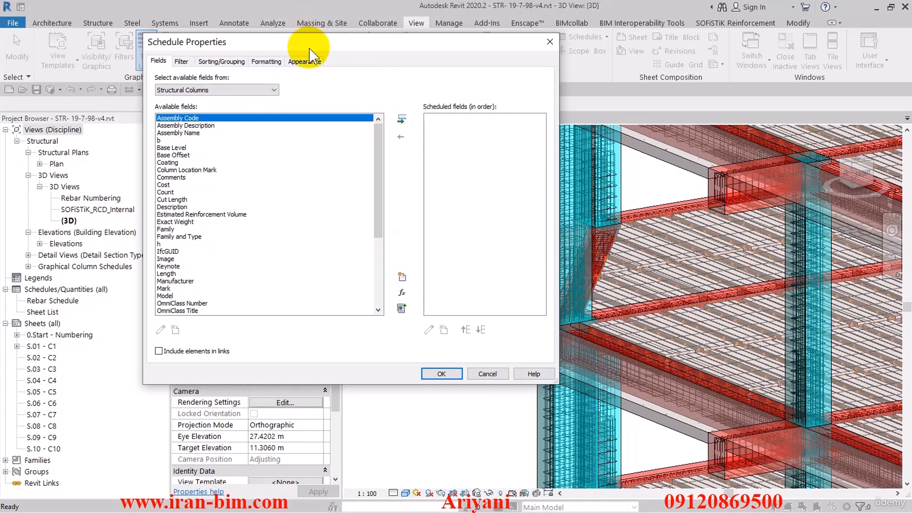
{"action": "left_click", "coordinate": [222, 236]}
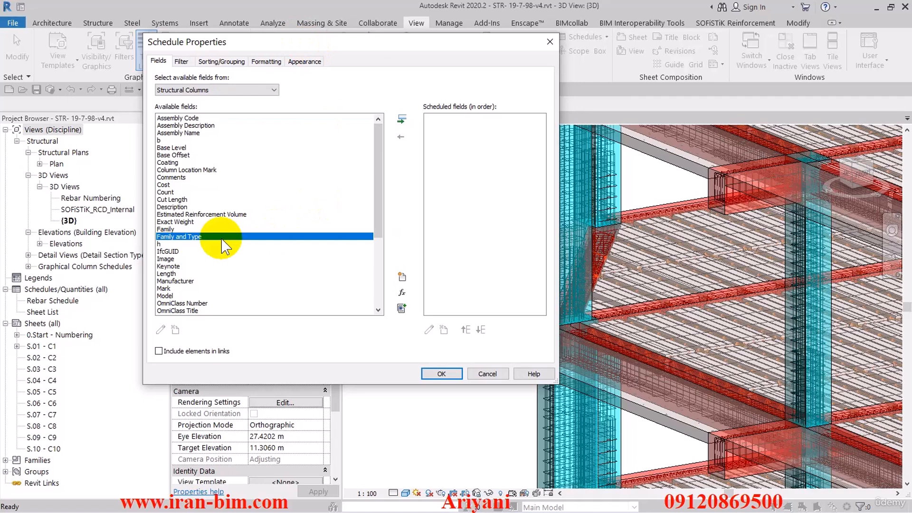
{"action": "scroll", "coordinate": [222, 242], "scroll_direction": "down", "scroll_amount": 6}
{"action": "left_click", "coordinate": [221, 250]}
{"action": "left_click", "coordinate": [404, 117]}
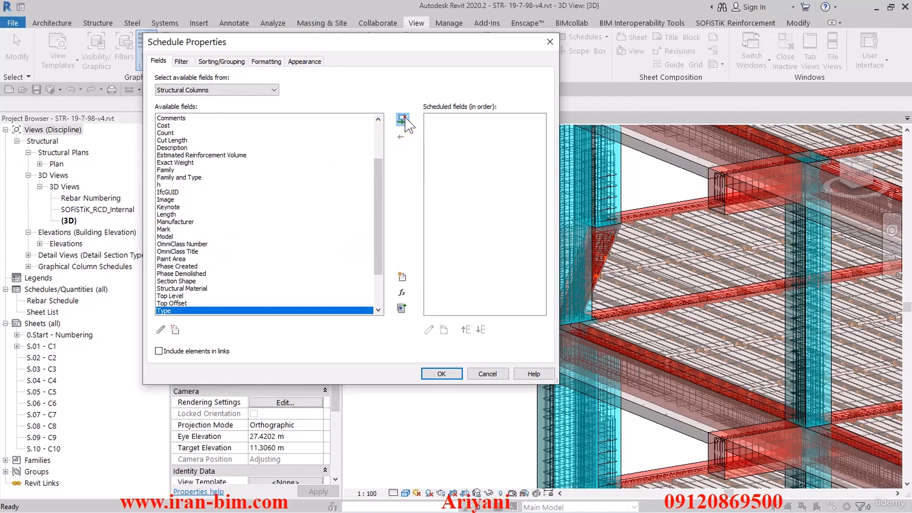
{"action": "left_click_drag", "start_coordinate": [377, 185], "coordinate": [377, 216]}
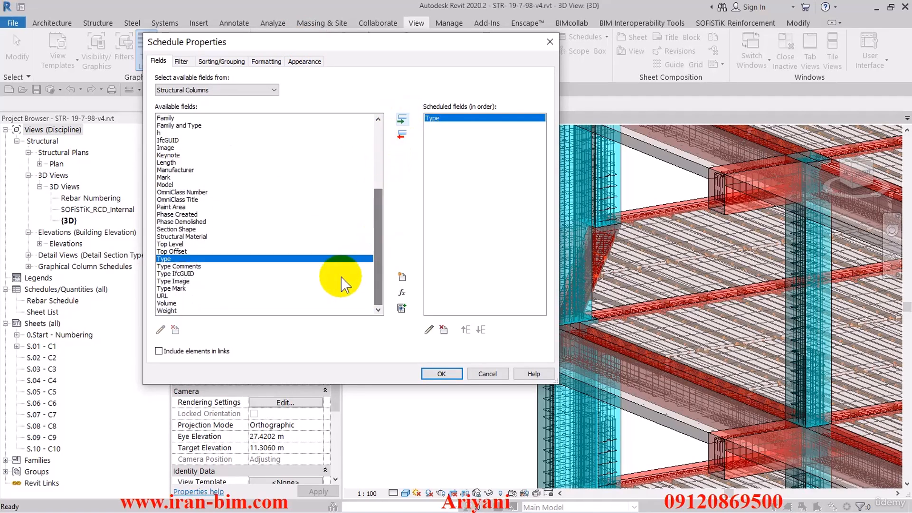
{"action": "left_click", "coordinate": [228, 303]}
{"action": "left_click", "coordinate": [403, 120]}
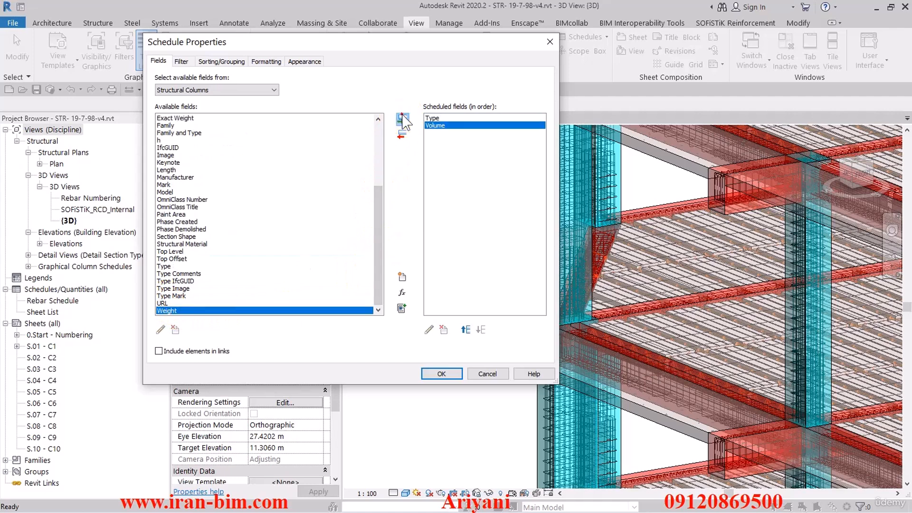
- Add the Length and Estimated Reinforcement Volume fields to the column schedule
{"action": "left_click_drag", "start_coordinate": [378, 223], "coordinate": [380, 199]}
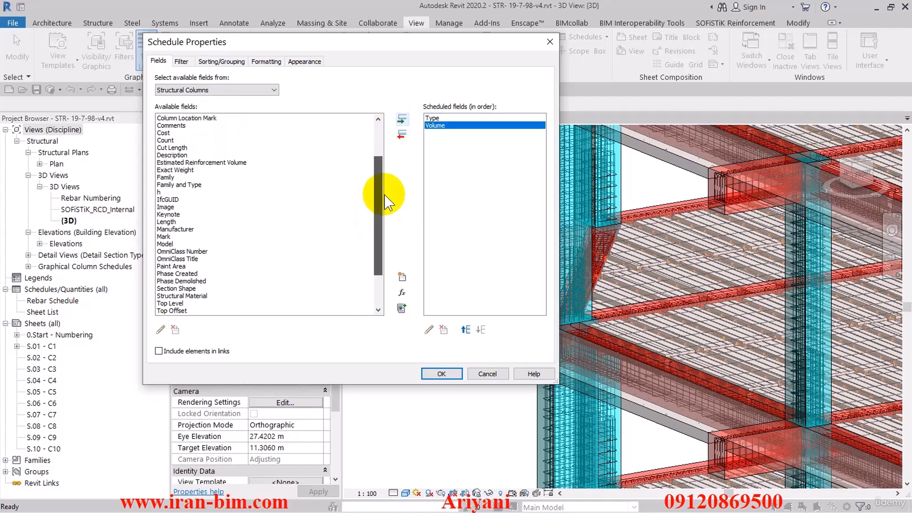
{"action": "left_click", "coordinate": [168, 222]}
{"action": "left_click", "coordinate": [402, 119]}
{"action": "scroll", "coordinate": [375, 179], "scroll_direction": "up", "scroll_amount": 1}
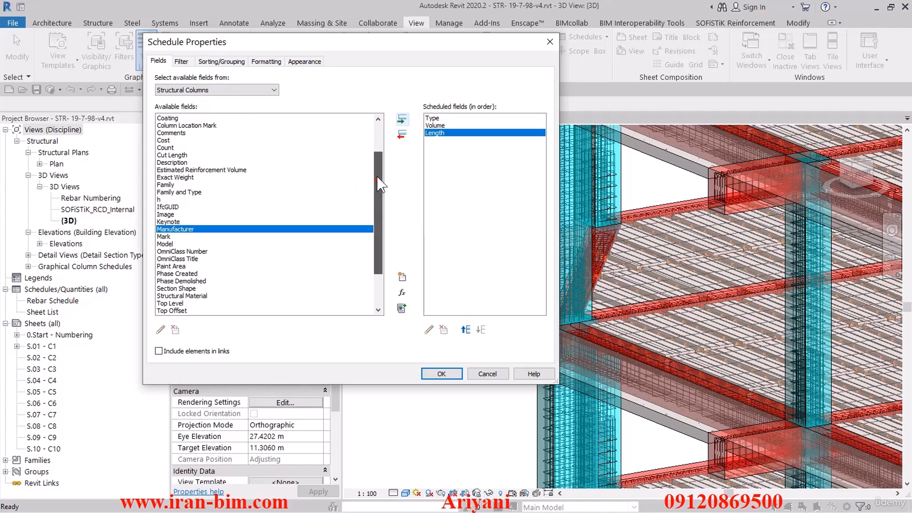
{"action": "left_click", "coordinate": [203, 169]}
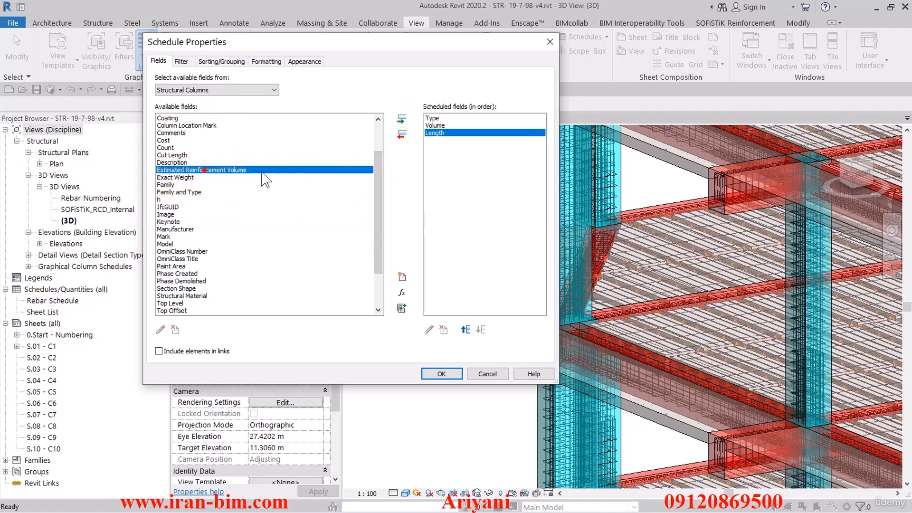
{"action": "left_click", "coordinate": [402, 119]}
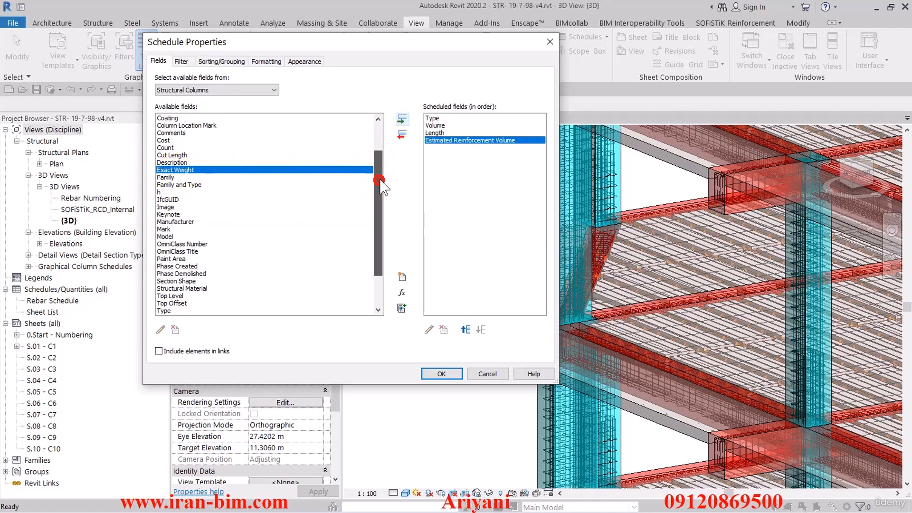
- Add the other Type field to the schedule and move it up to directly below the first Type field
{"action": "left_click_drag", "start_coordinate": [380, 182], "coordinate": [385, 233]}
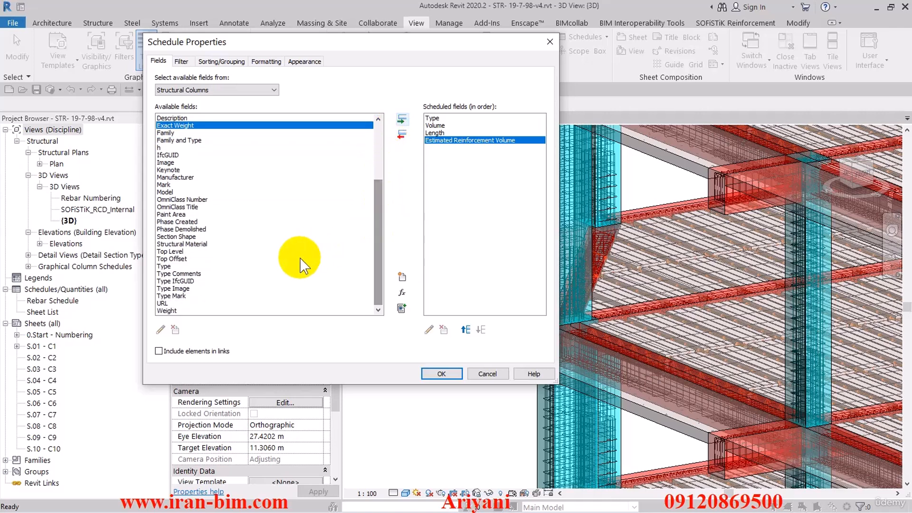
{"action": "left_click", "coordinate": [176, 266]}
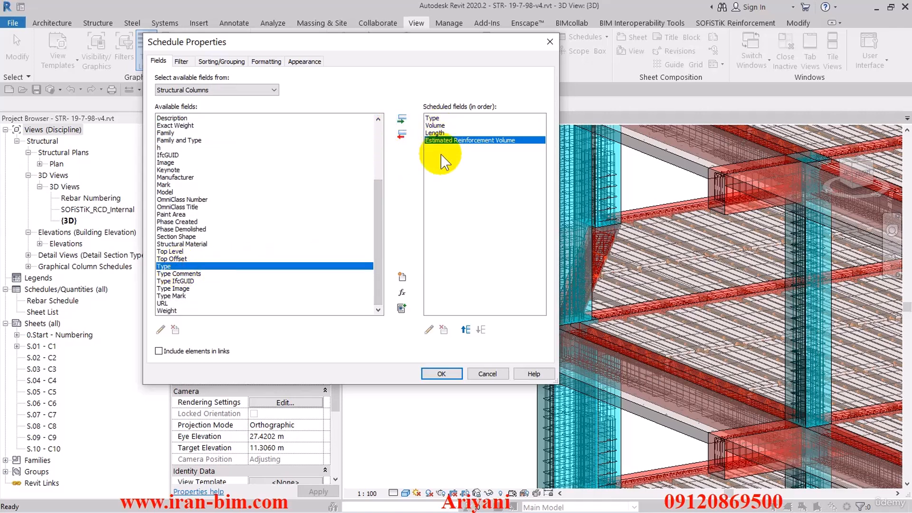
{"action": "left_click", "coordinate": [401, 119]}
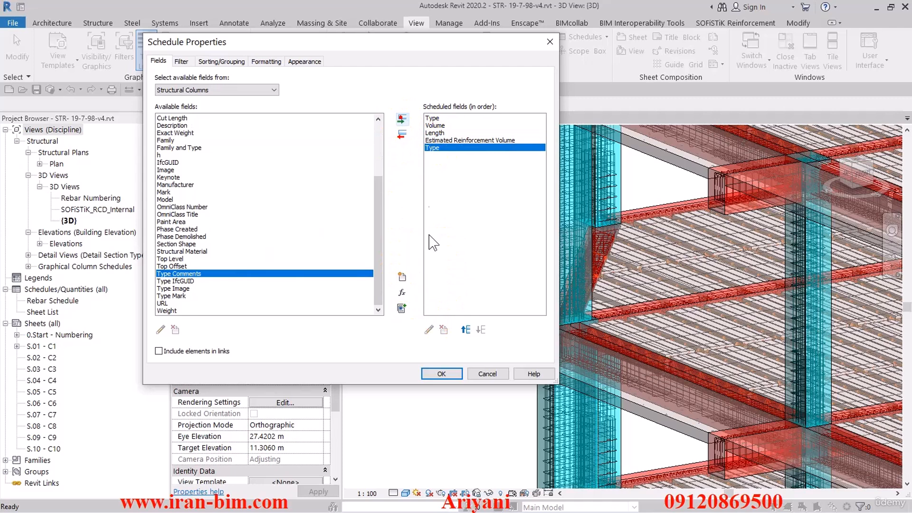
{"action": "left_click", "coordinate": [465, 330]}
{"action": "left_click", "coordinate": [466, 330]}
{"action": "left_click", "coordinate": [465, 329]}
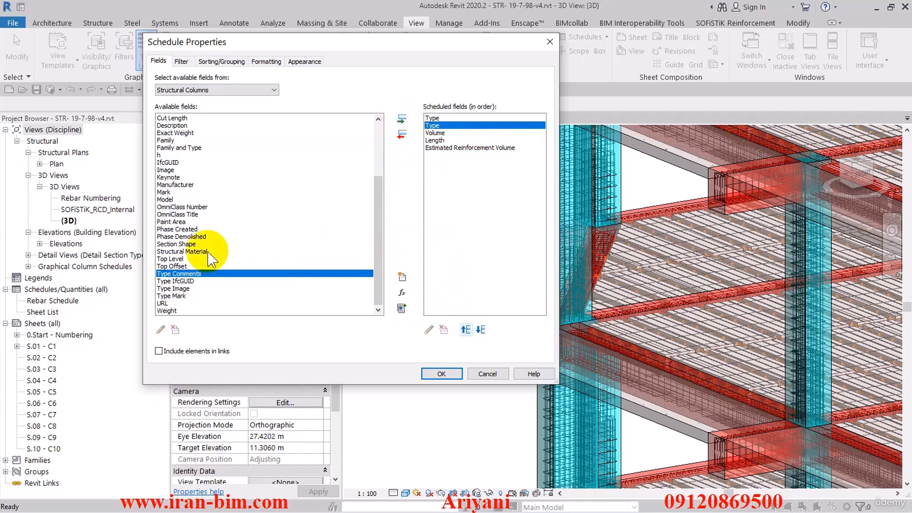
- Add the Column Location Mark field to the schedule, directly below the two Type fields
{"action": "left_click", "coordinate": [192, 222]}
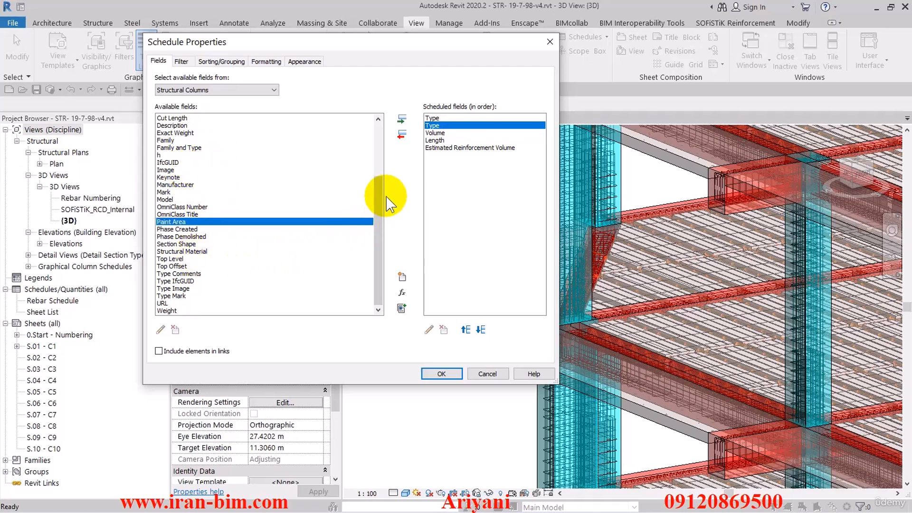
{"action": "left_click_drag", "start_coordinate": [384, 190], "coordinate": [379, 125]}
{"action": "left_click", "coordinate": [200, 170]}
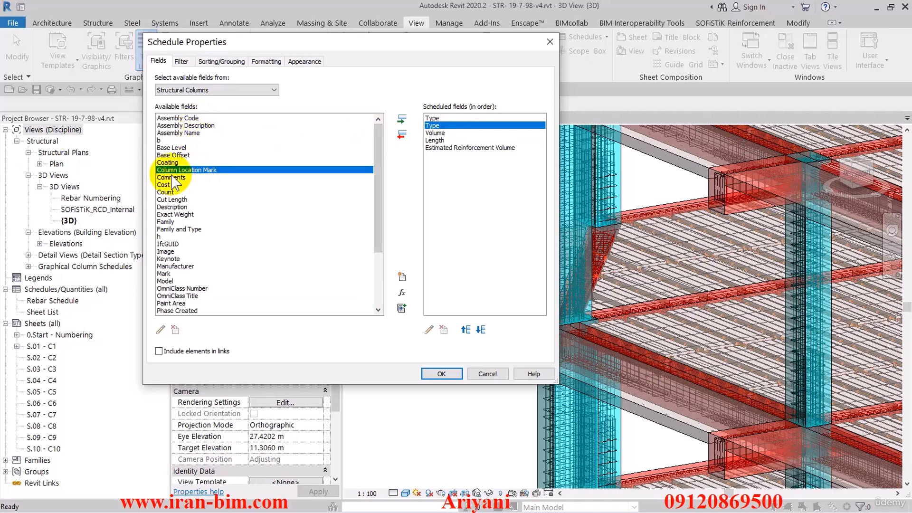
{"action": "left_click", "coordinate": [401, 119]}
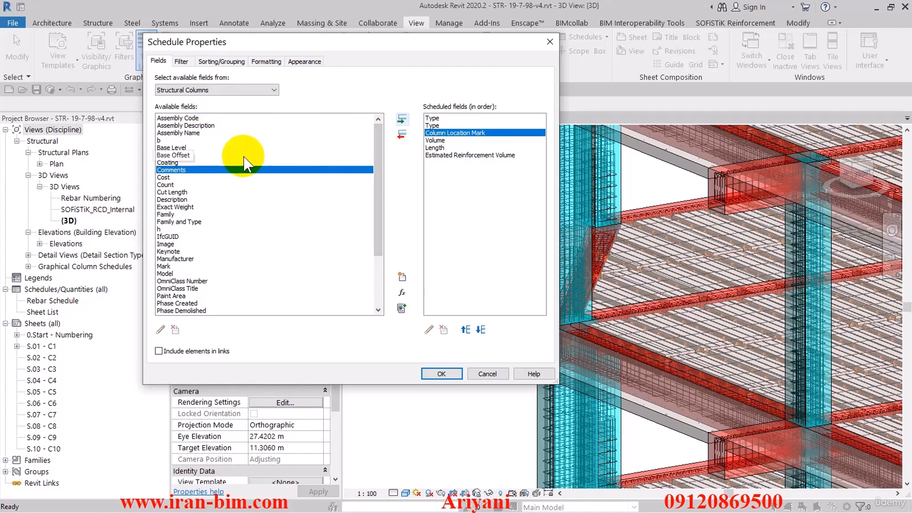
- Start a combined parameter named "ابعاد ستون" for the column schedule and add the b and h parameters to it
{"action": "left_click", "coordinate": [163, 140]}
{"action": "left_click", "coordinate": [167, 230]}
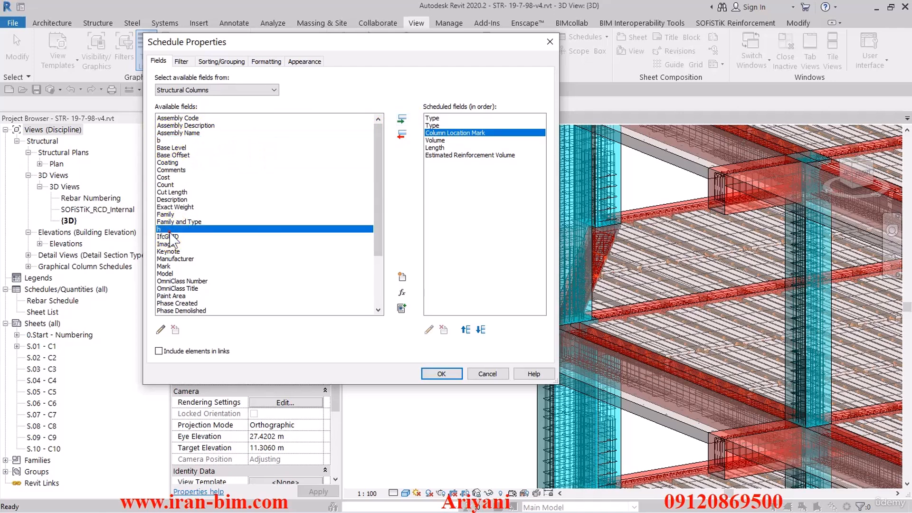
{"action": "left_click", "coordinate": [160, 141]}
{"action": "left_click", "coordinate": [403, 314]}
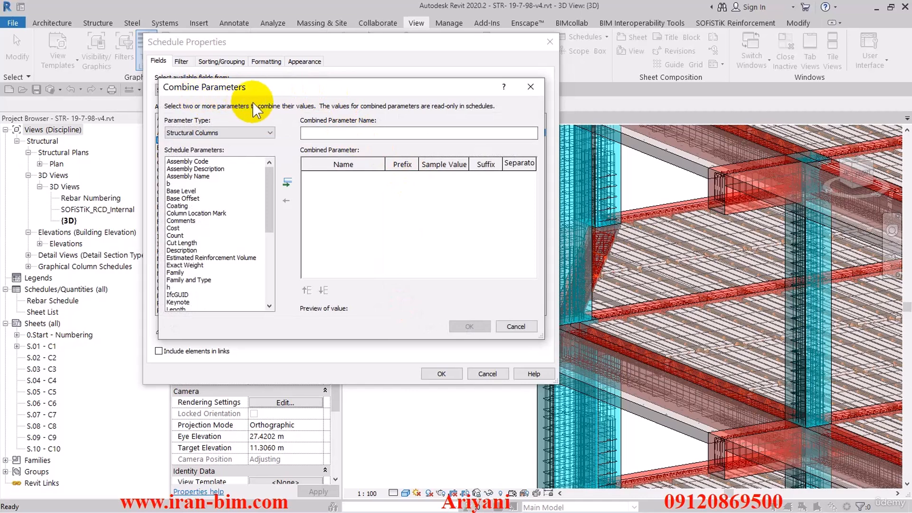
{"action": "left_click", "coordinate": [344, 132]}
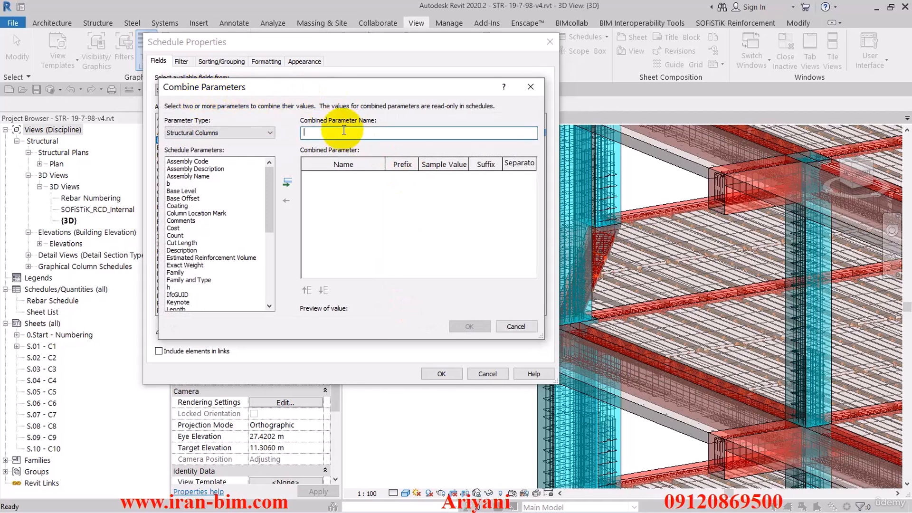
{"action": "type", "text": "بعاد ستون"}
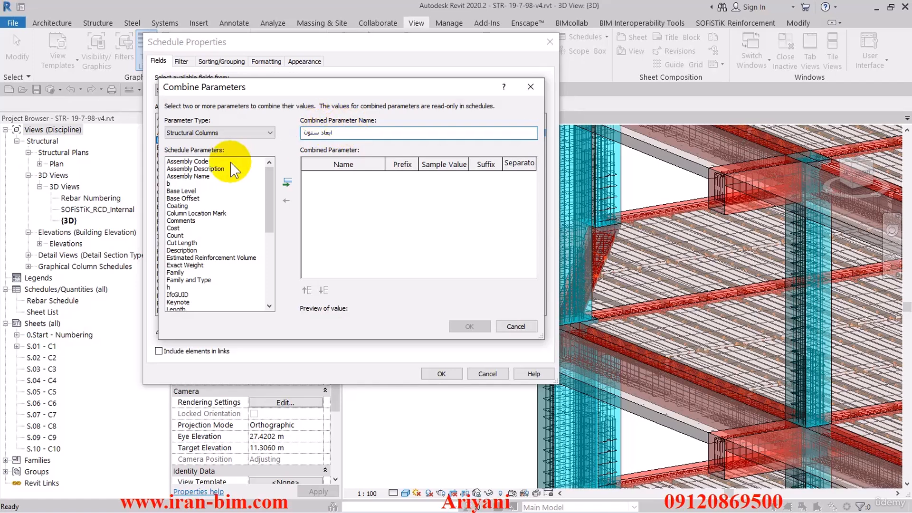
{"action": "left_click", "coordinate": [187, 183]}
{"action": "left_click", "coordinate": [289, 182]}
{"action": "left_click", "coordinate": [169, 287]}
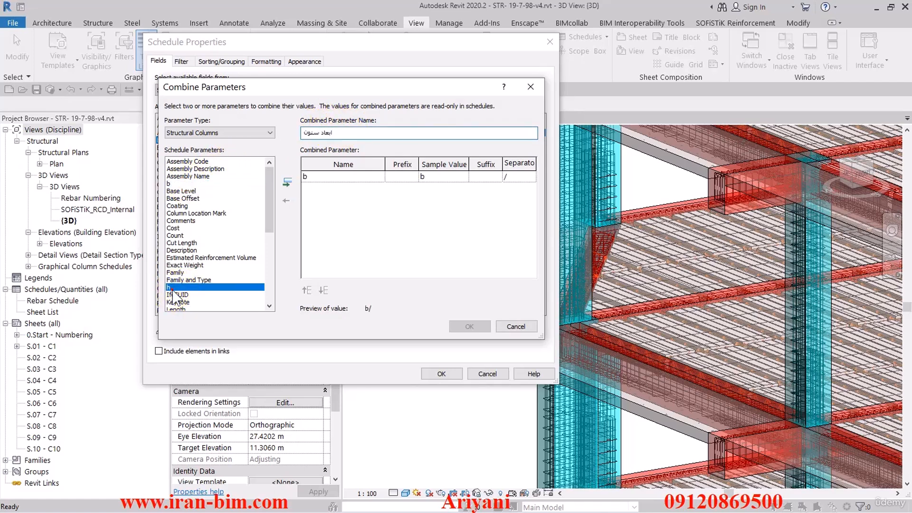
{"action": "left_click", "coordinate": [288, 181]}
- Clear the separators of b and h, give b the suffix X, and accept the combined parameter
{"action": "left_click", "coordinate": [517, 179]}
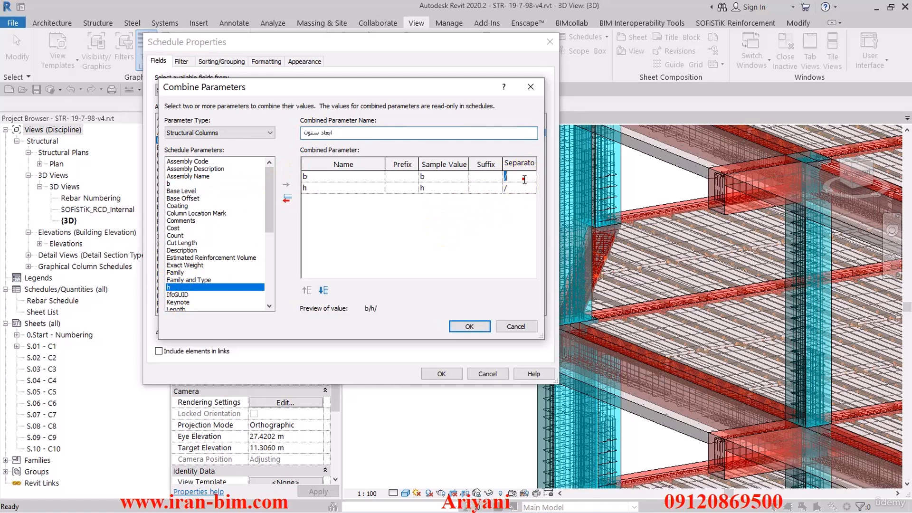
{"action": "key", "text": "Delete"}
{"action": "left_click", "coordinate": [518, 189]}
{"action": "key", "text": "Delete"}
{"action": "left_click", "coordinate": [487, 189]}
{"action": "left_click", "coordinate": [480, 189]}
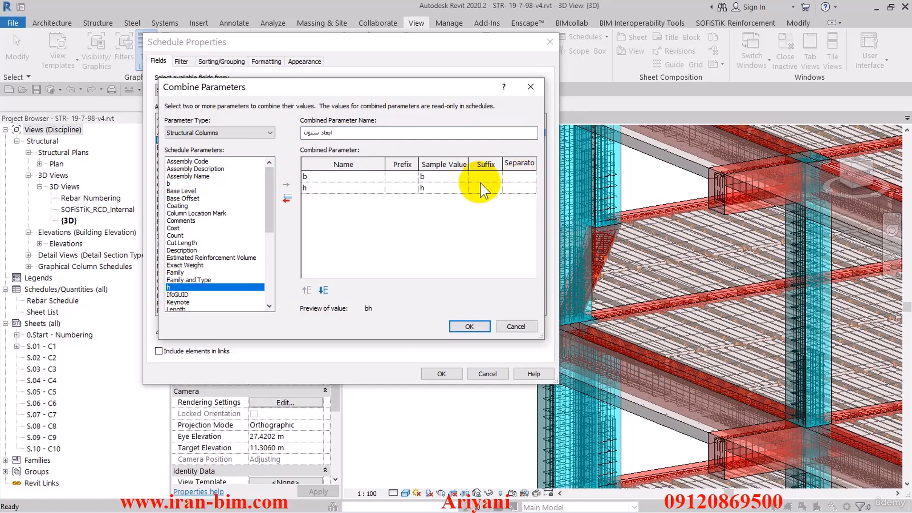
{"action": "type", "text": "X"}
{"action": "left_click", "coordinate": [433, 188]}
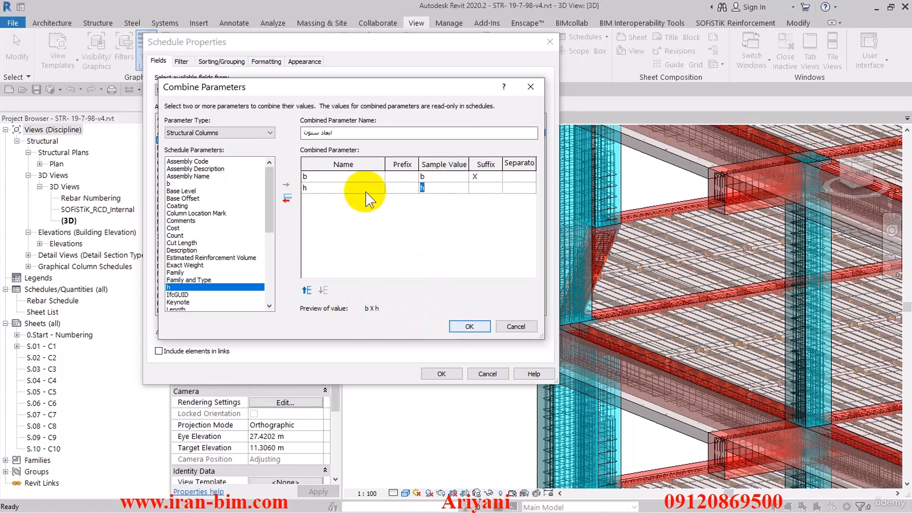
{"action": "left_click", "coordinate": [343, 180]}
{"action": "left_click", "coordinate": [432, 178]}
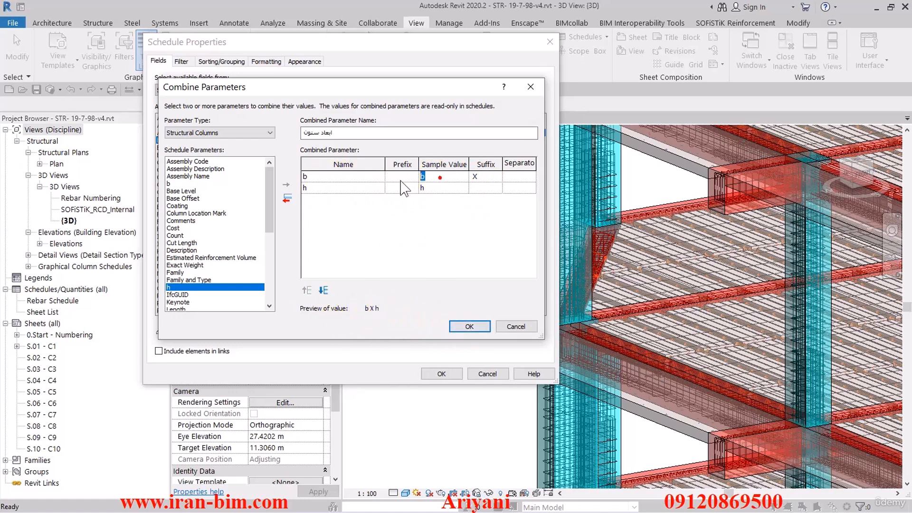
{"action": "left_click", "coordinate": [470, 326]}
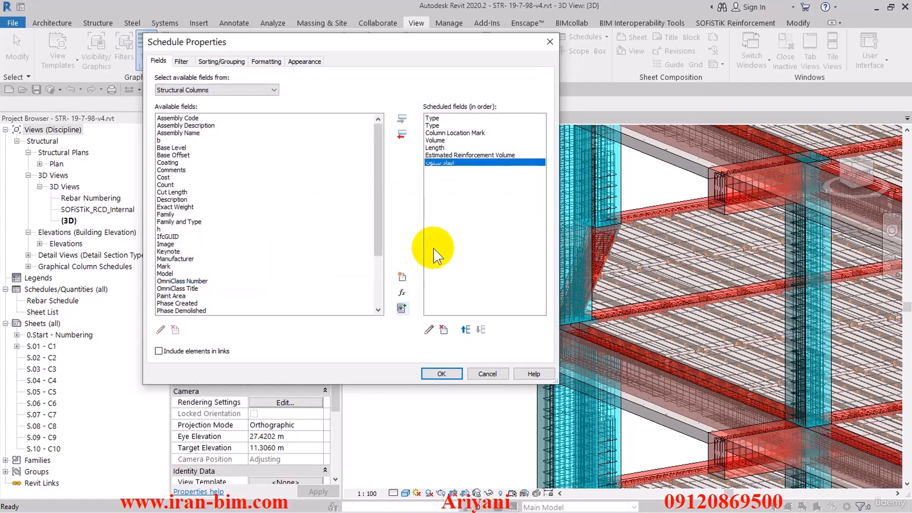
- Review the combined parameter's definition, then generate the schedule and widen the Column Location Mark column to fit its heading
{"action": "left_click", "coordinate": [428, 331]}
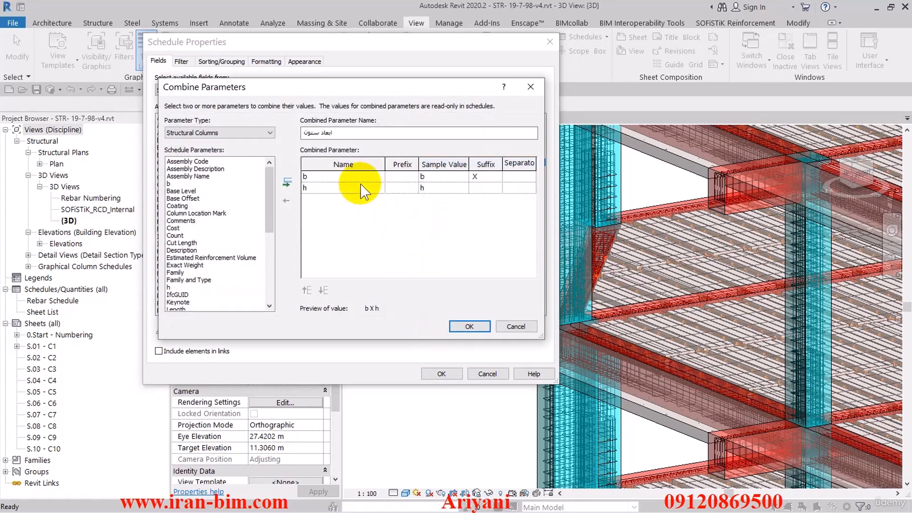
{"action": "left_click", "coordinate": [469, 327]}
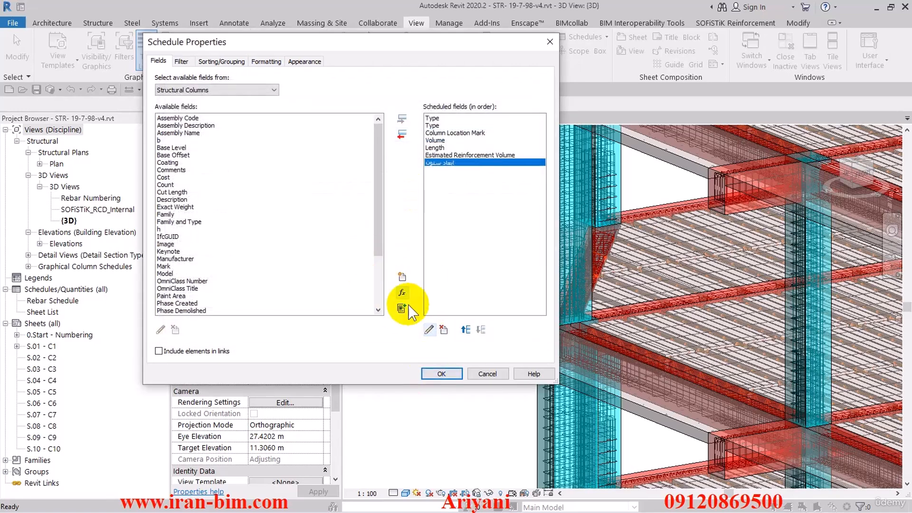
{"action": "left_click", "coordinate": [439, 373]}
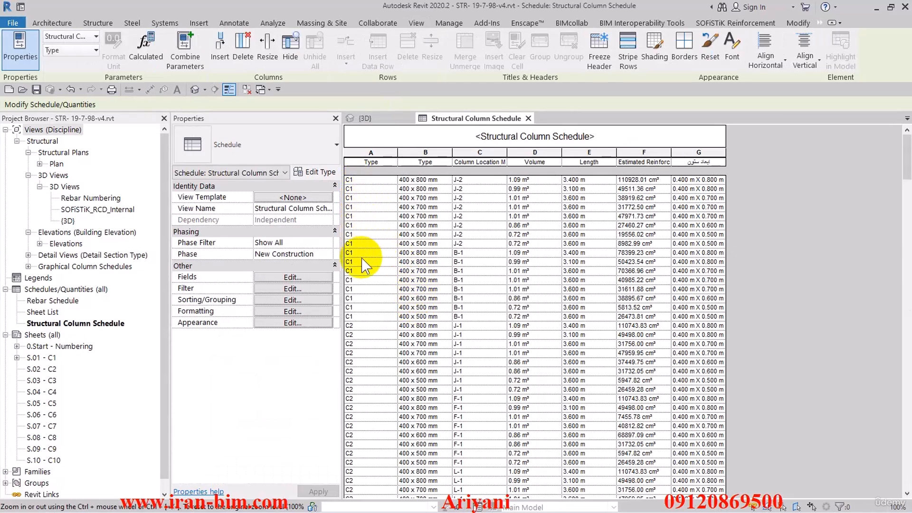
{"action": "double_click", "coordinate": [506, 148]}
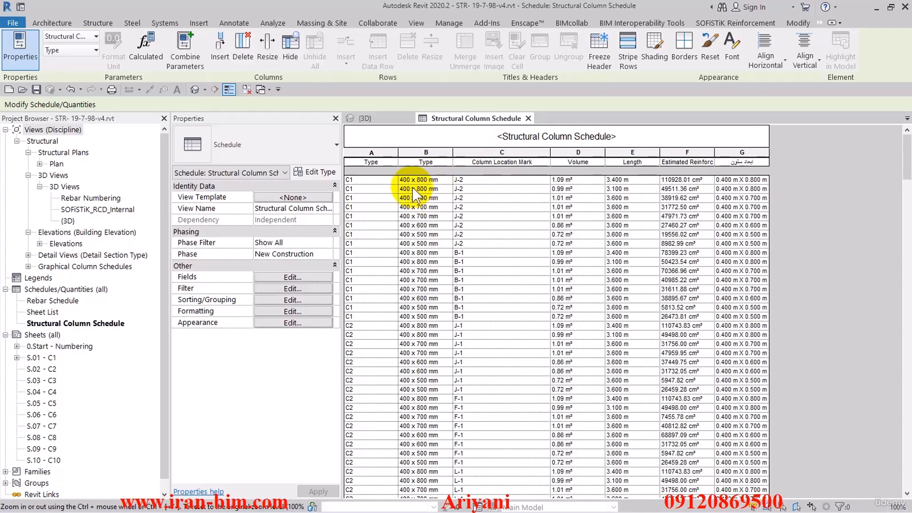
- Remove the second Type field, which holds the section size, from the schedule
{"action": "left_click", "coordinate": [315, 278]}
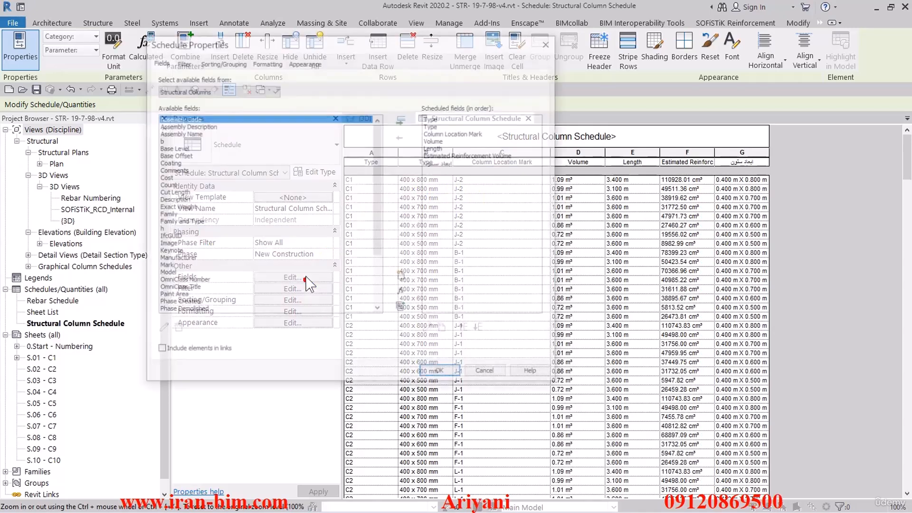
{"action": "left_click", "coordinate": [432, 125]}
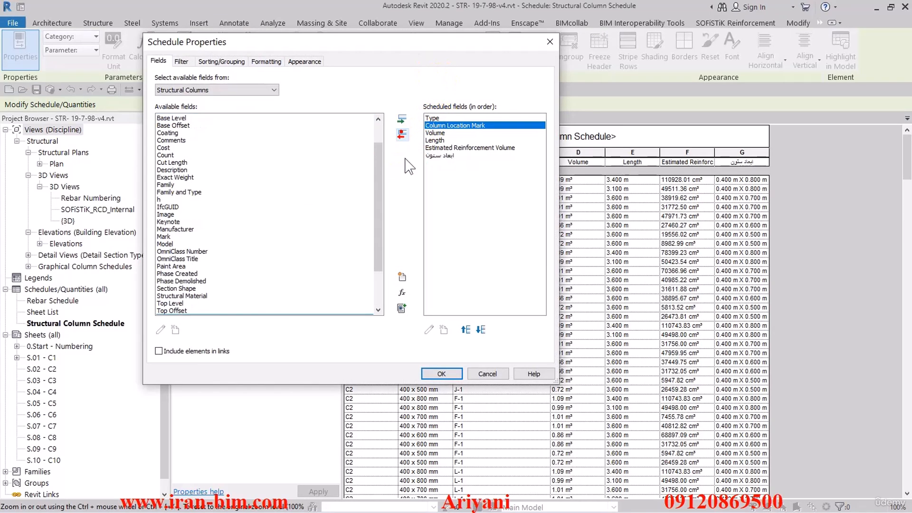
{"action": "left_click", "coordinate": [441, 374]}
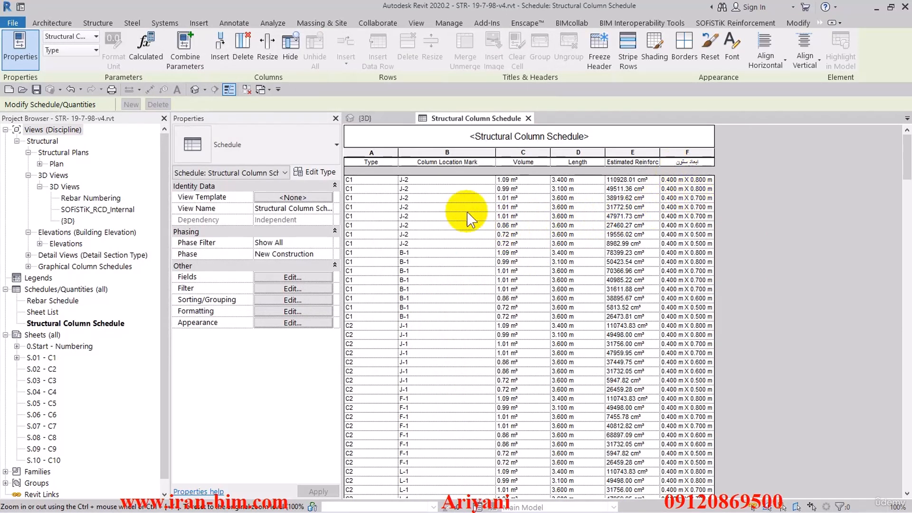
- Move the combined ابعاد ستون field up to directly below the Type field
{"action": "left_click", "coordinate": [292, 277]}
{"action": "left_click", "coordinate": [440, 154]}
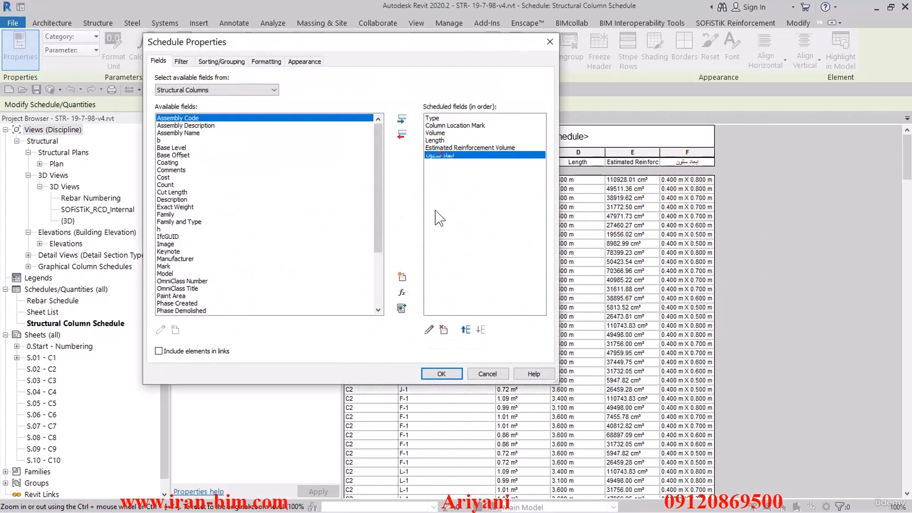
{"action": "left_click", "coordinate": [466, 330]}
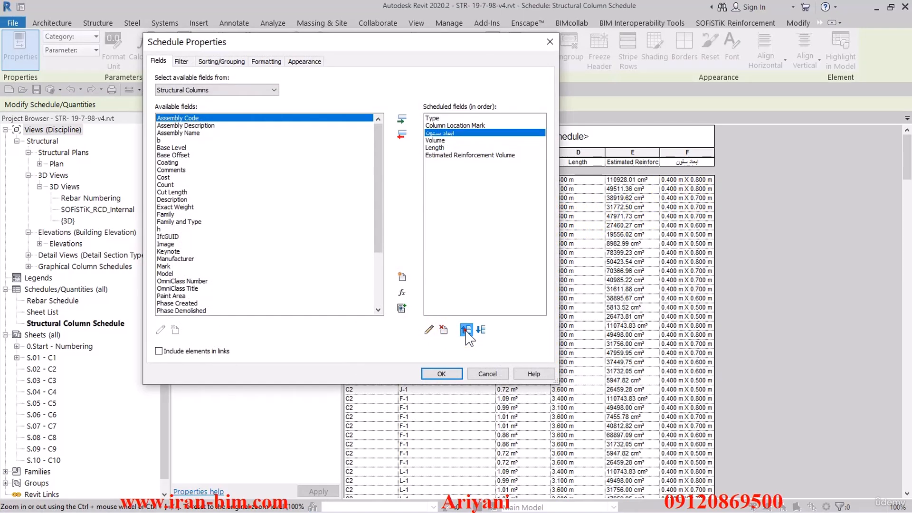
- Add the Base Level field directly below the ابعاد ستون field and apply the field changes to the schedule
{"action": "left_click_drag", "start_coordinate": [380, 209], "coordinate": [376, 271]}
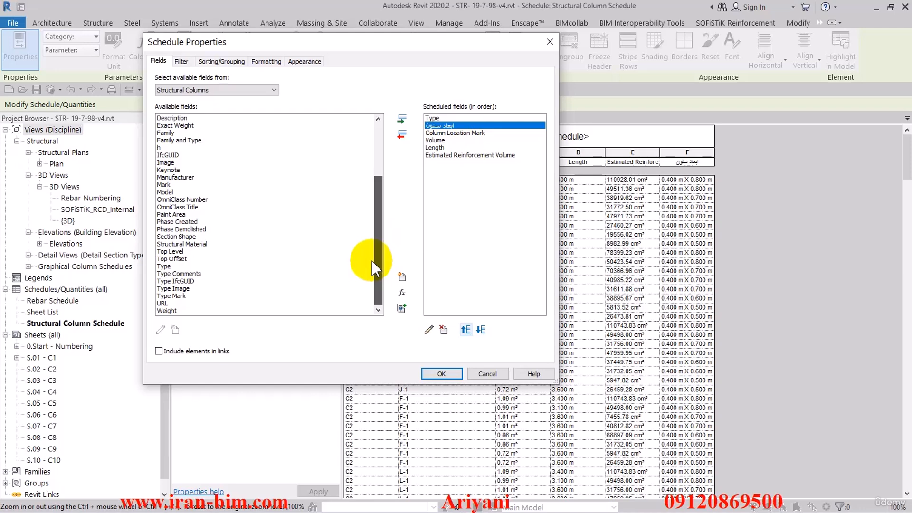
{"action": "left_click", "coordinate": [185, 251]}
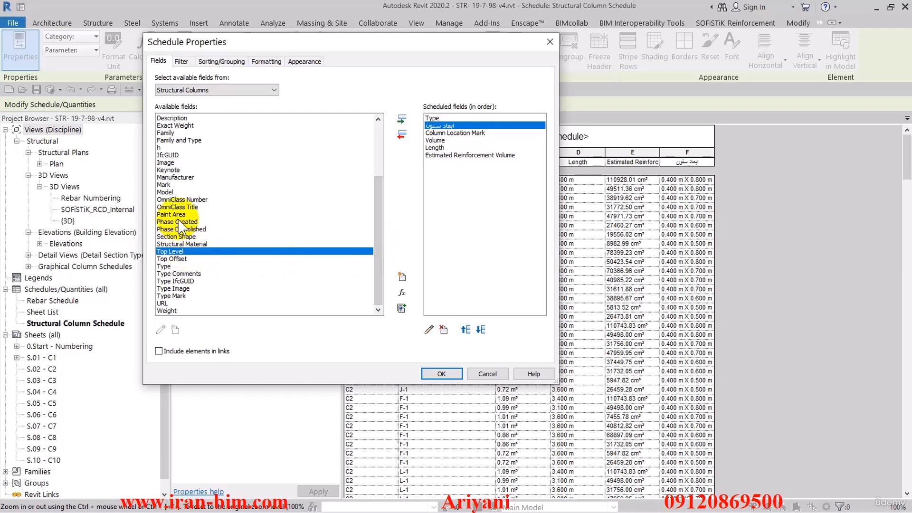
{"action": "left_click", "coordinate": [170, 192]}
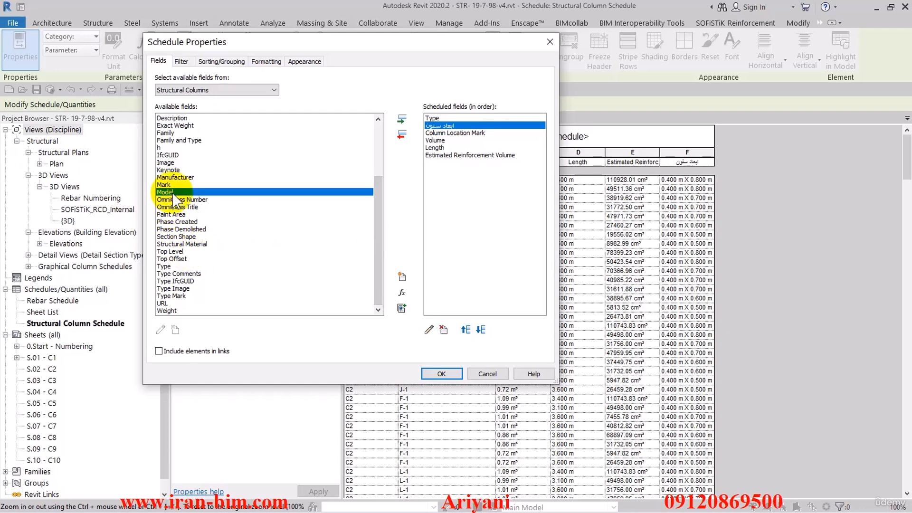
{"action": "key", "text": "b"}
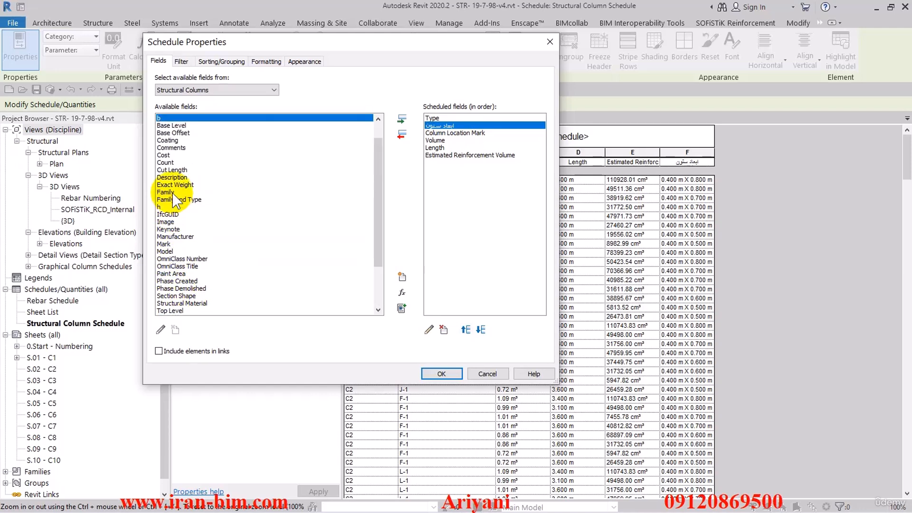
{"action": "left_click", "coordinate": [178, 126]}
{"action": "left_click", "coordinate": [400, 120]}
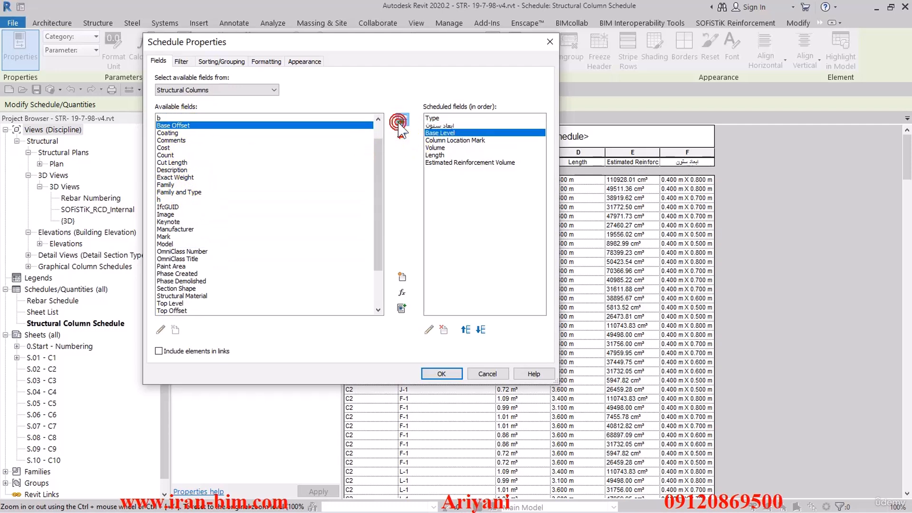
{"action": "left_click", "coordinate": [442, 374]}
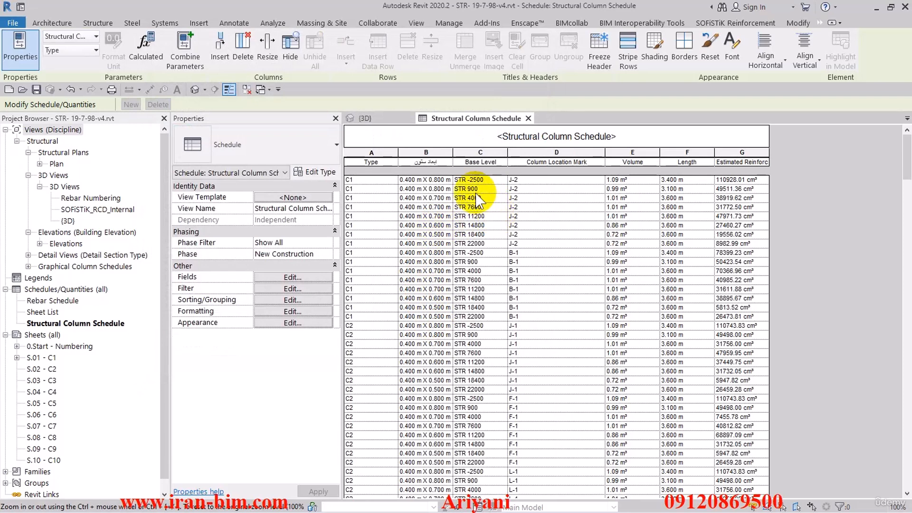
- Sort the schedule by Base Level in ascending order with a blank line between the groups
{"action": "left_click", "coordinate": [293, 288]}
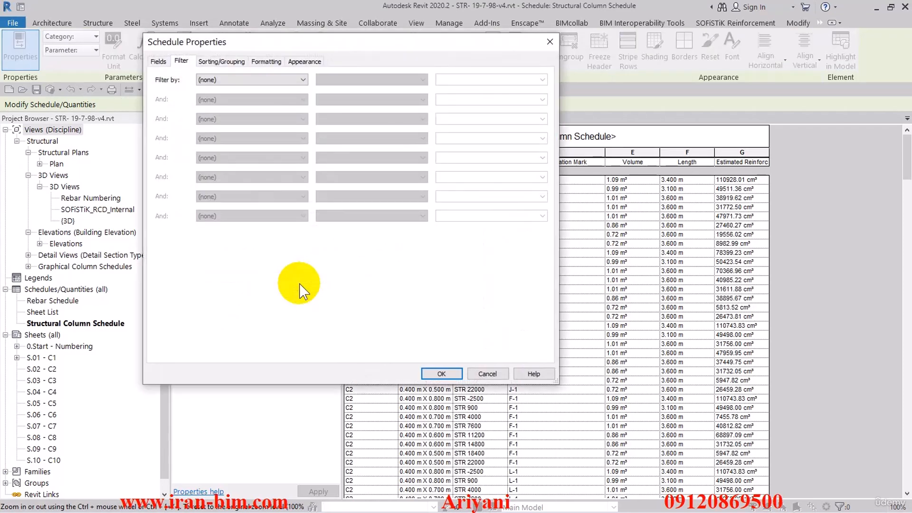
{"action": "left_click", "coordinate": [222, 63]}
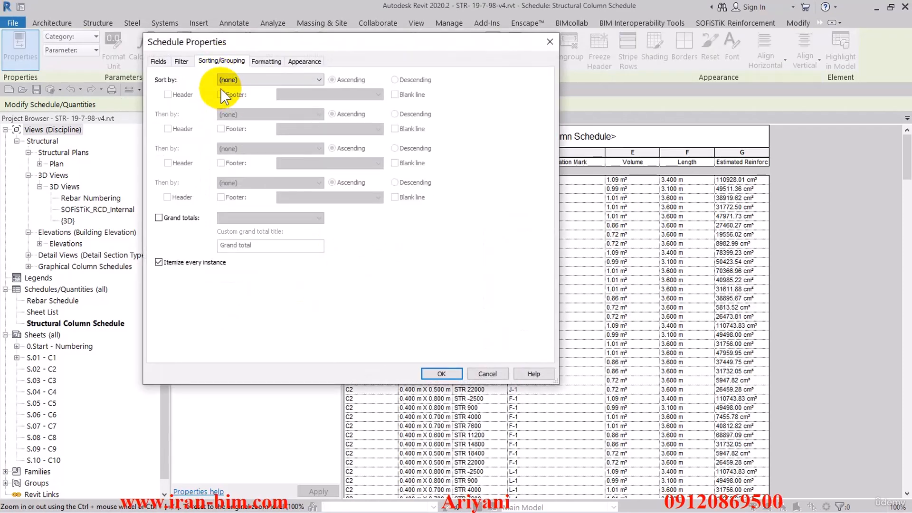
{"action": "left_click", "coordinate": [256, 81]}
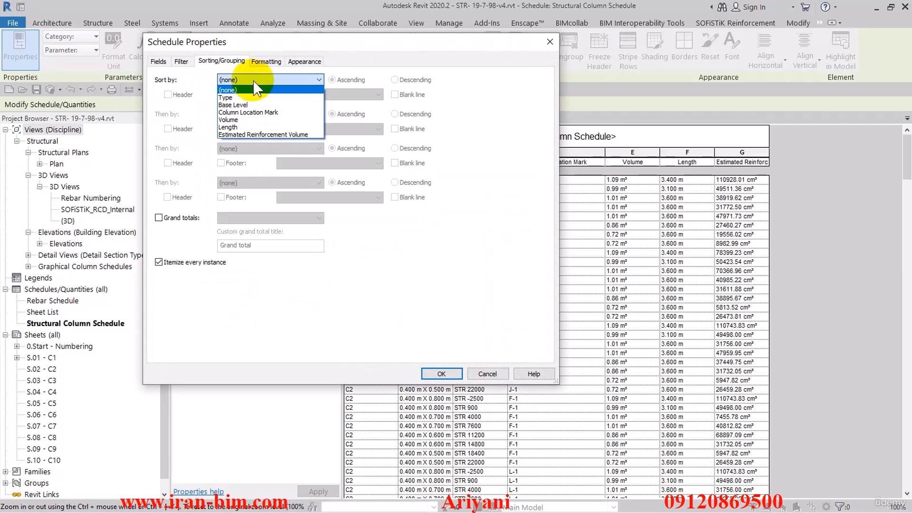
{"action": "left_click", "coordinate": [232, 104]}
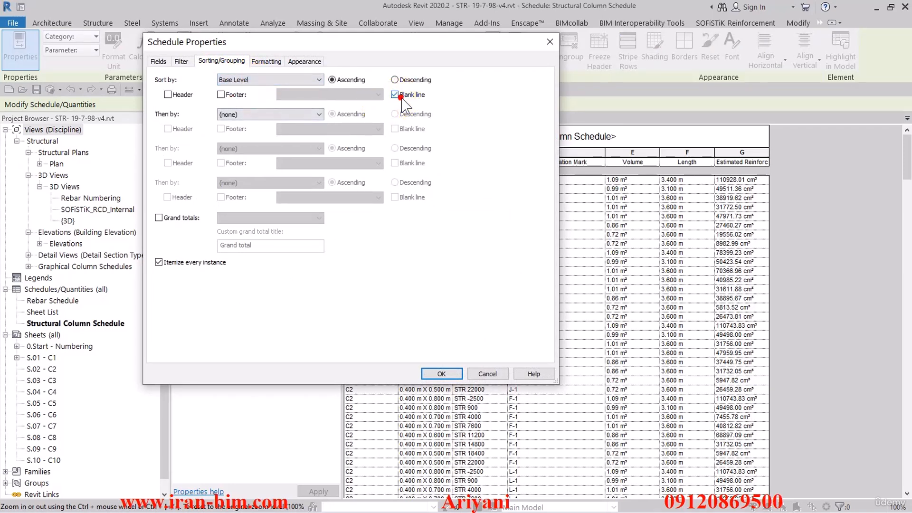
{"action": "left_click", "coordinate": [439, 373]}
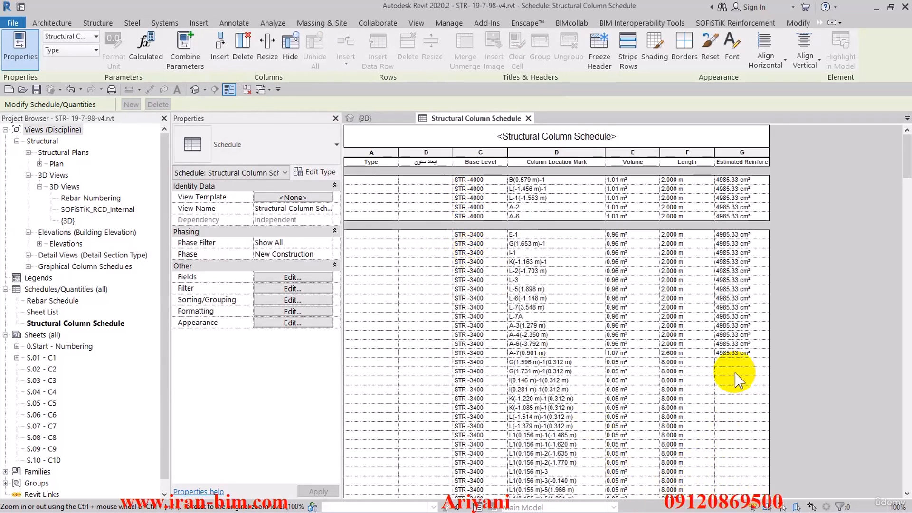
- Examine the sorted schedule's rows for empty Type, dimension, location mark and reinforcement volume cells
{"action": "left_click", "coordinate": [706, 354]}
{"action": "scroll", "coordinate": [839, 340], "scroll_direction": "down", "scroll_amount": 10}
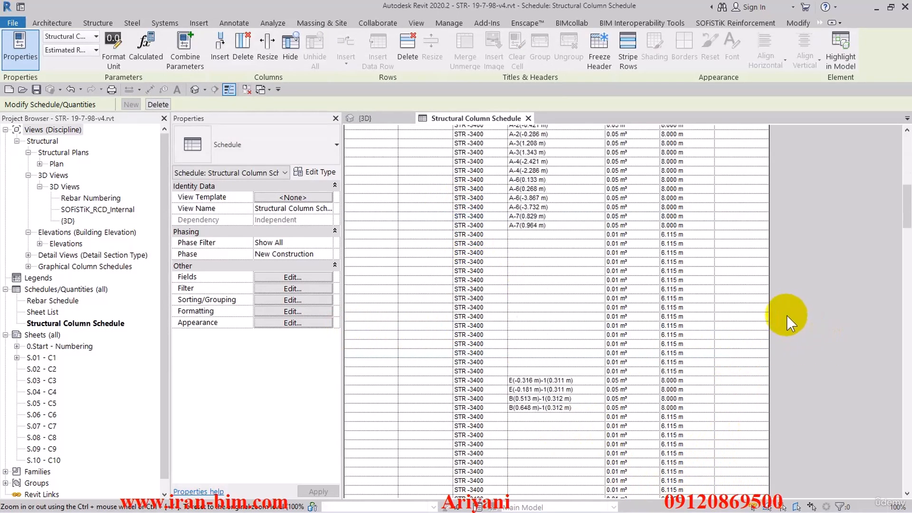
{"action": "left_click_drag", "start_coordinate": [905, 230], "coordinate": [907, 135]}
{"action": "left_click", "coordinate": [373, 189]}
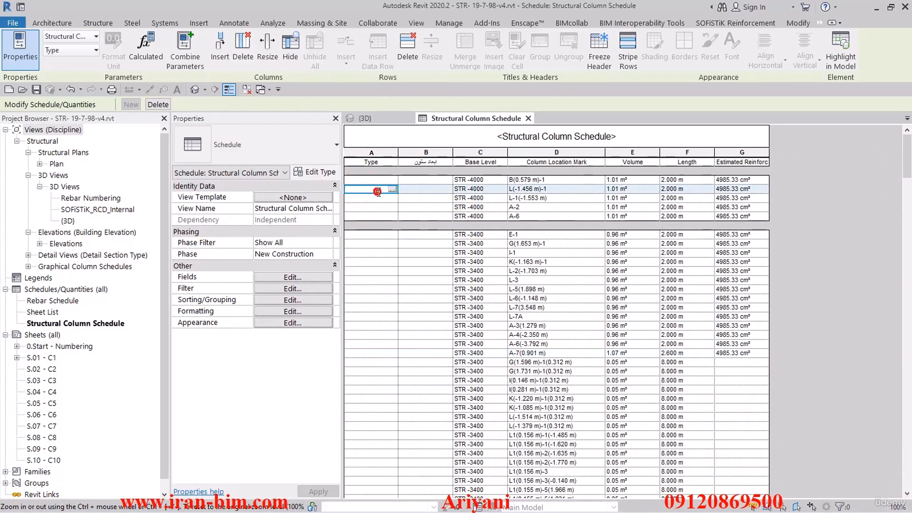
{"action": "left_click", "coordinate": [370, 243]}
{"action": "left_click", "coordinate": [374, 344]}
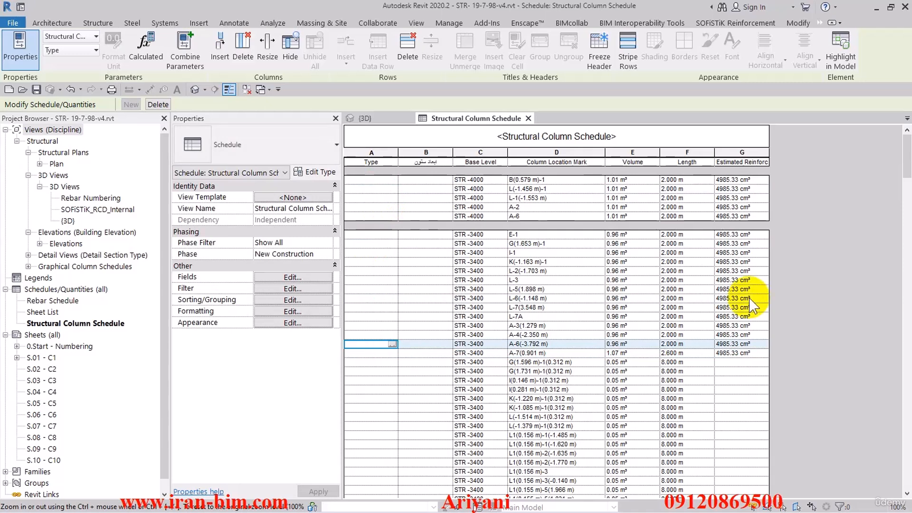
{"action": "scroll", "coordinate": [474, 296], "scroll_direction": "down", "scroll_amount": 10}
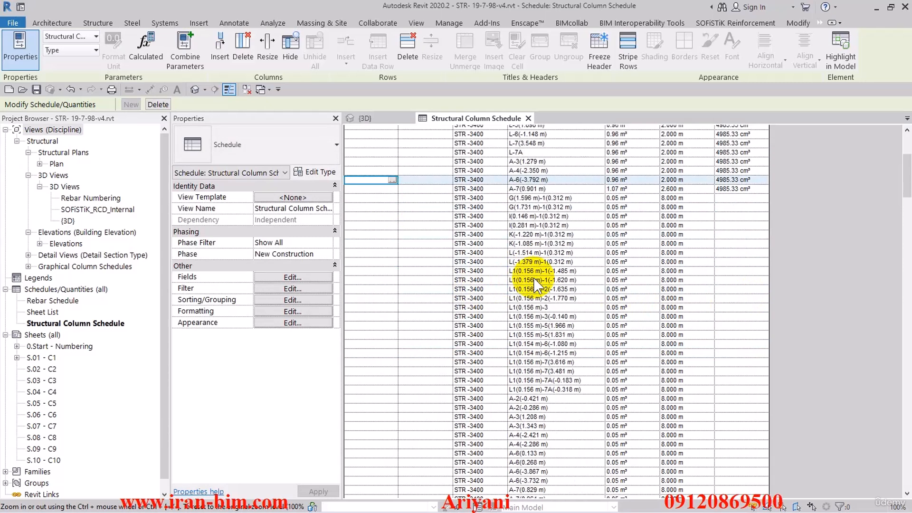
{"action": "scroll", "coordinate": [537, 284], "scroll_direction": "up", "scroll_amount": 2}
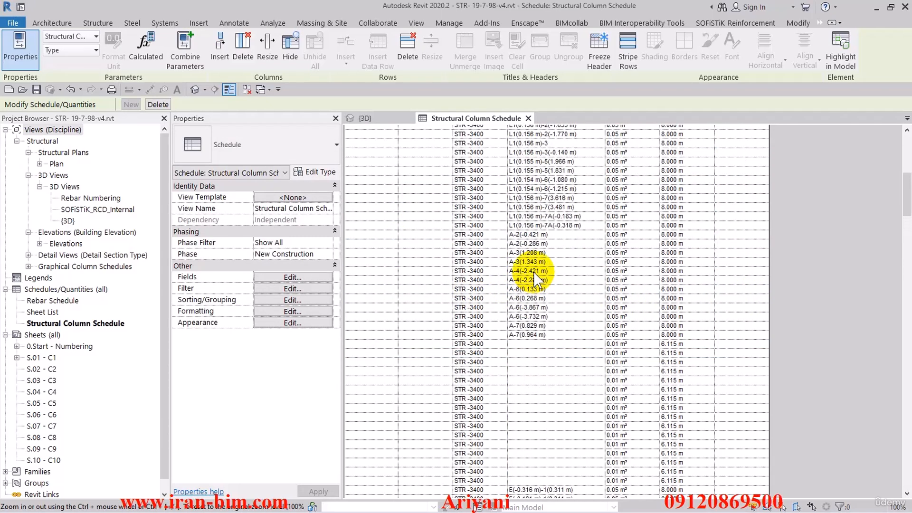
- Select the column in the schedule row marked A-3(1.343 m) and examine the building's lower columns in the 3D view
{"action": "left_click", "coordinate": [383, 263]}
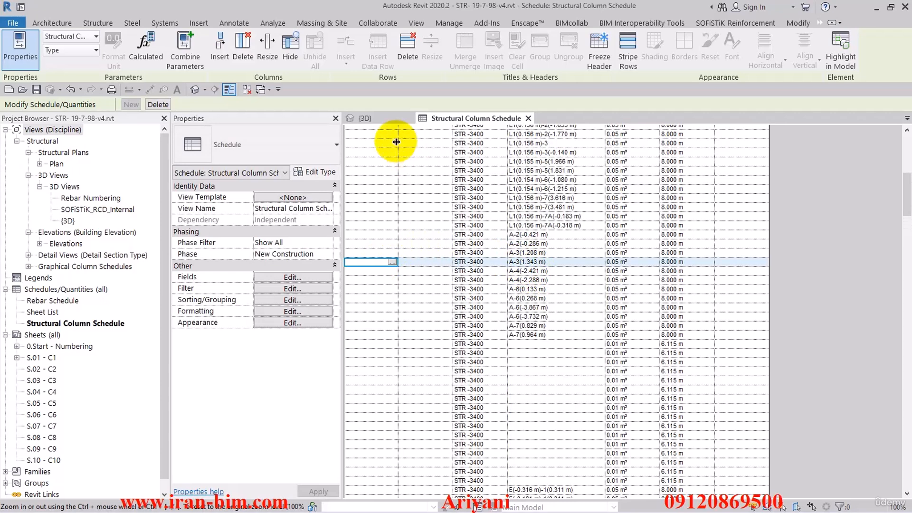
{"action": "left_click", "coordinate": [366, 118]}
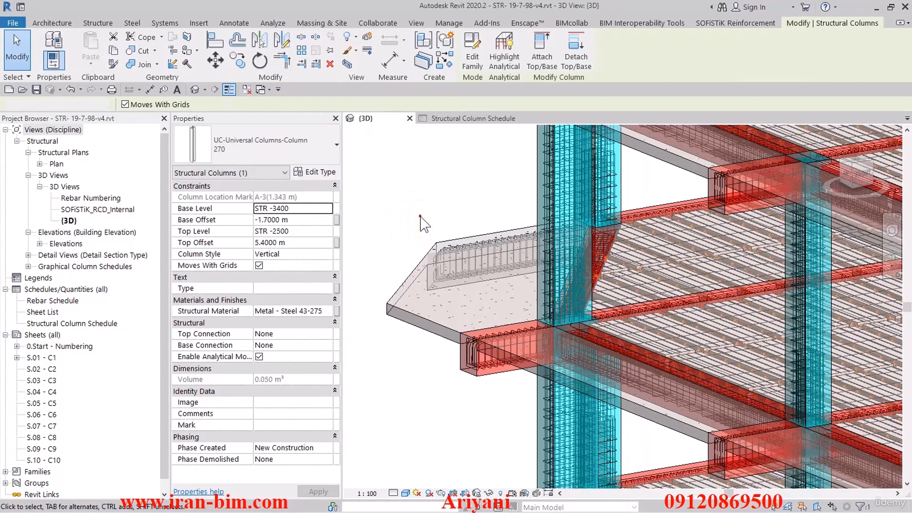
{"action": "left_click", "coordinate": [410, 213]}
{"action": "middle_click_drag", "start_coordinate": [452, 200], "coordinate": [537, 205]}
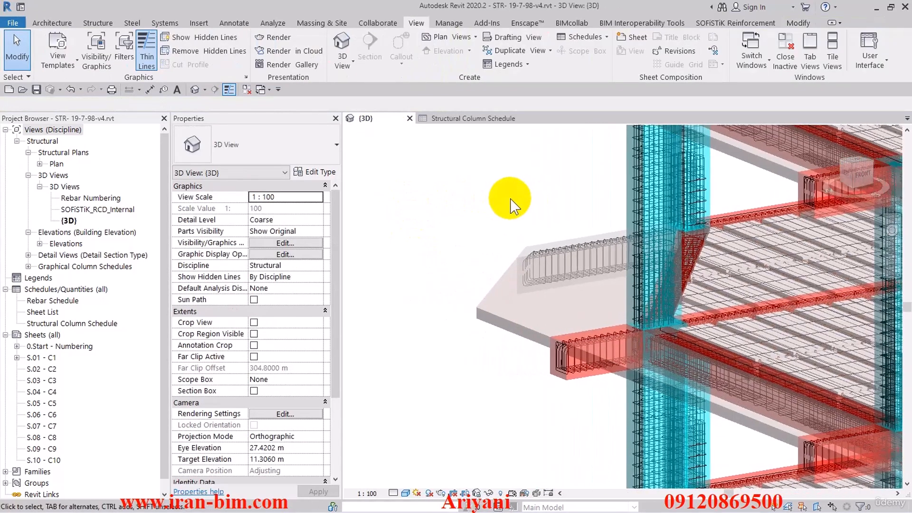
{"action": "scroll", "coordinate": [510, 204], "scroll_direction": "down", "scroll_amount": 6}
{"action": "middle_click_drag", "start_coordinate": [480, 237], "coordinate": [502, 162]}
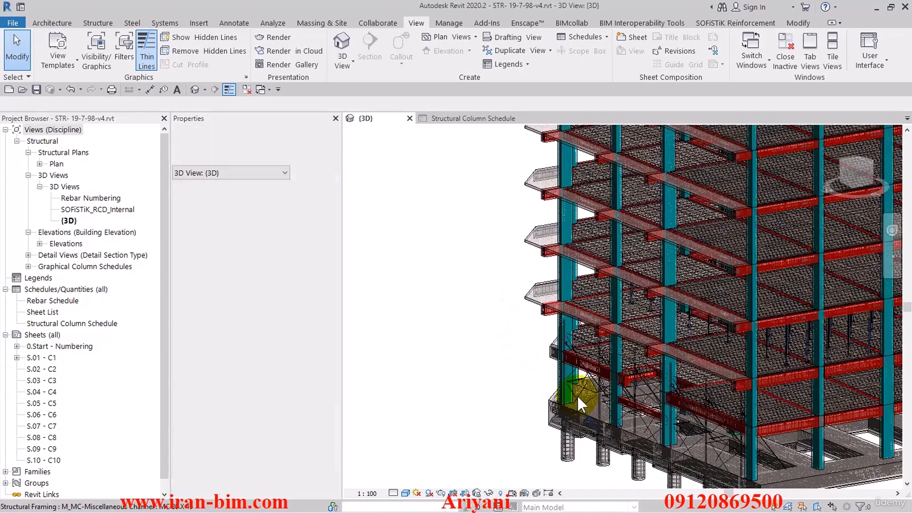
{"action": "scroll", "coordinate": [525, 362], "scroll_direction": "up", "scroll_amount": 3}
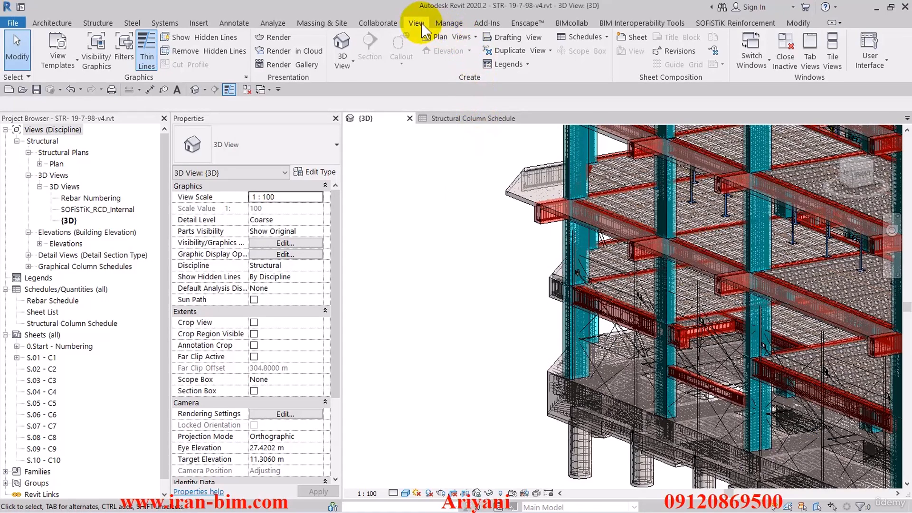
- Tile the Structural Column Schedule and the 3D view side by side, with the schedule placed first
{"action": "left_click", "coordinate": [832, 57]}
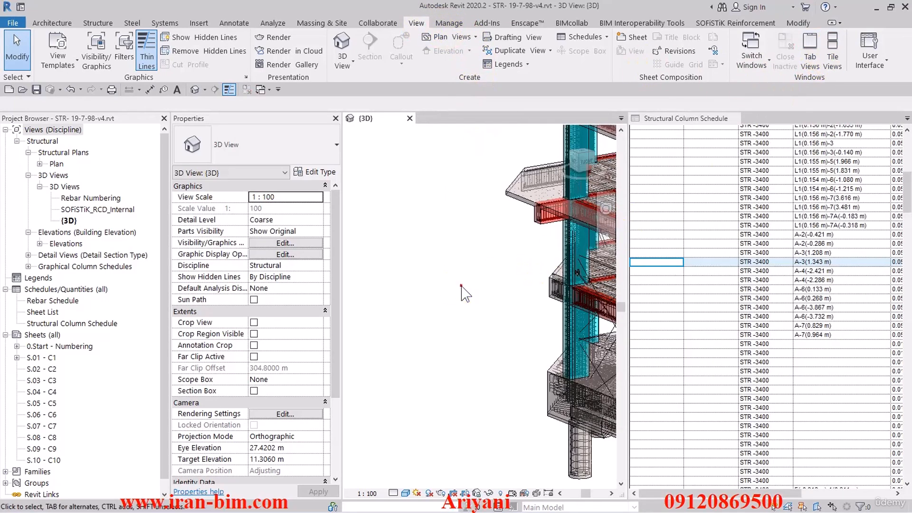
{"action": "left_click", "coordinate": [670, 121]}
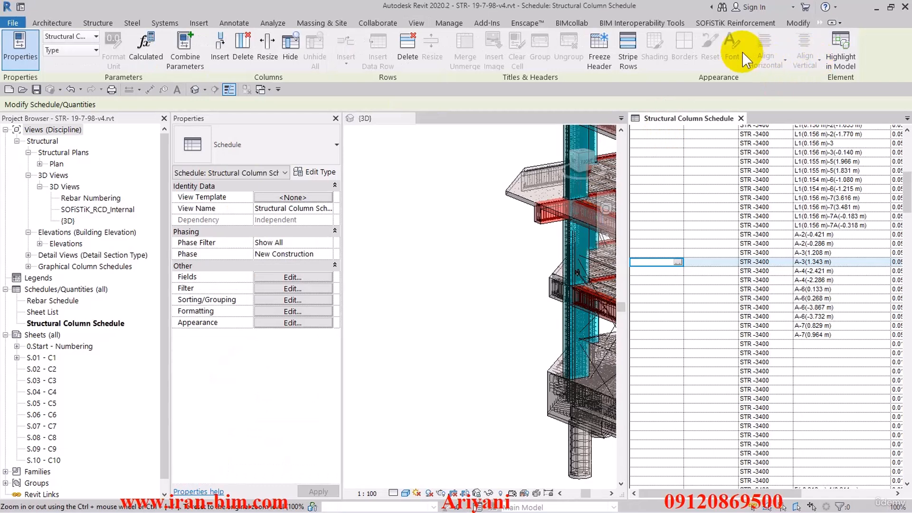
{"action": "left_click", "coordinate": [416, 23]}
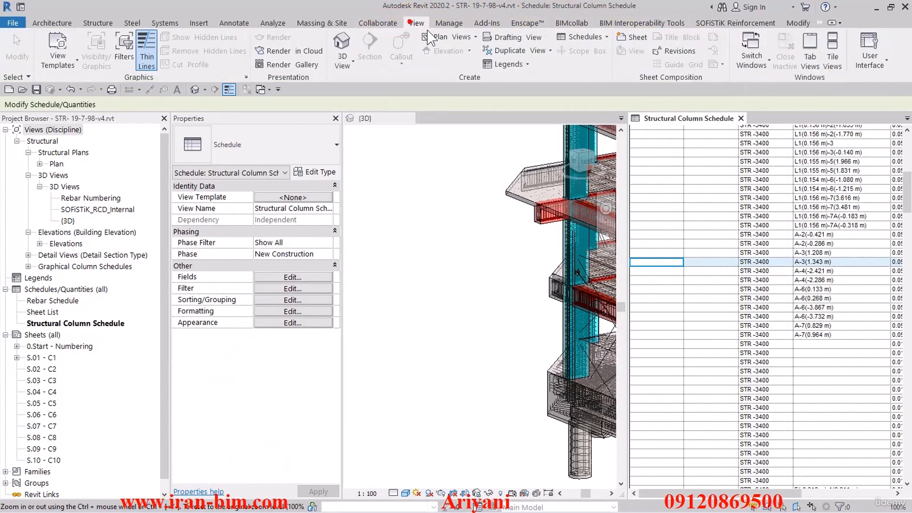
{"action": "left_click", "coordinate": [831, 57]}
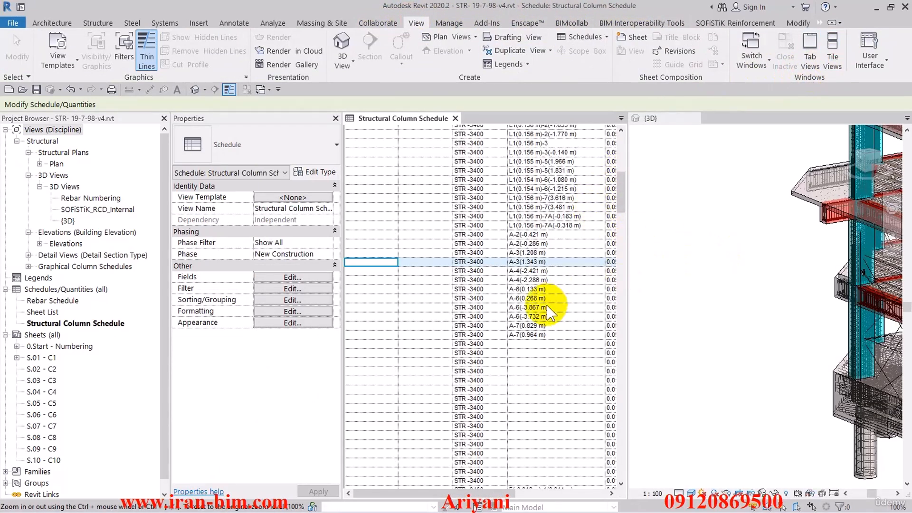
- Check the schedule rows with empty Type or location mark against the model, inspecting a slanted steel column's type in the 3D view
{"action": "left_click", "coordinate": [368, 289]}
{"action": "left_click", "coordinate": [370, 344]}
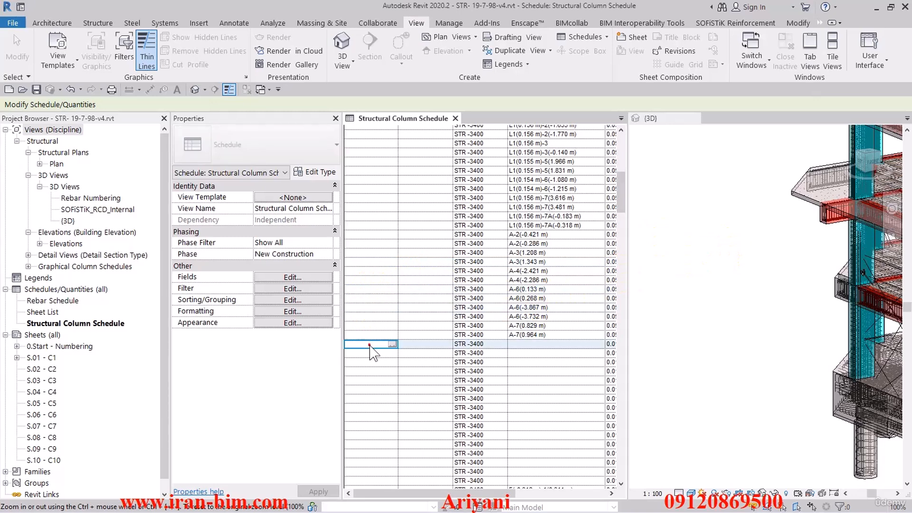
{"action": "left_click", "coordinate": [698, 362]}
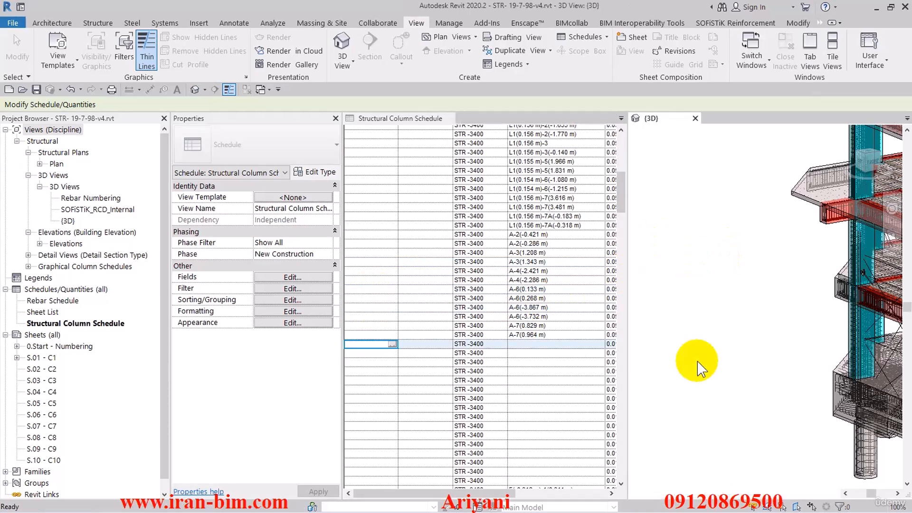
{"action": "scroll", "coordinate": [698, 362], "scroll_direction": "down", "scroll_amount": 3}
{"action": "middle_click_drag", "start_coordinate": [721, 379], "coordinate": [657, 339]}
{"action": "middle_click_drag", "start_coordinate": [744, 422], "coordinate": [663, 391]}
{"action": "middle_click_drag", "start_coordinate": [756, 421], "coordinate": [712, 412]}
{"action": "scroll", "coordinate": [819, 362], "scroll_direction": "up", "scroll_amount": 1}
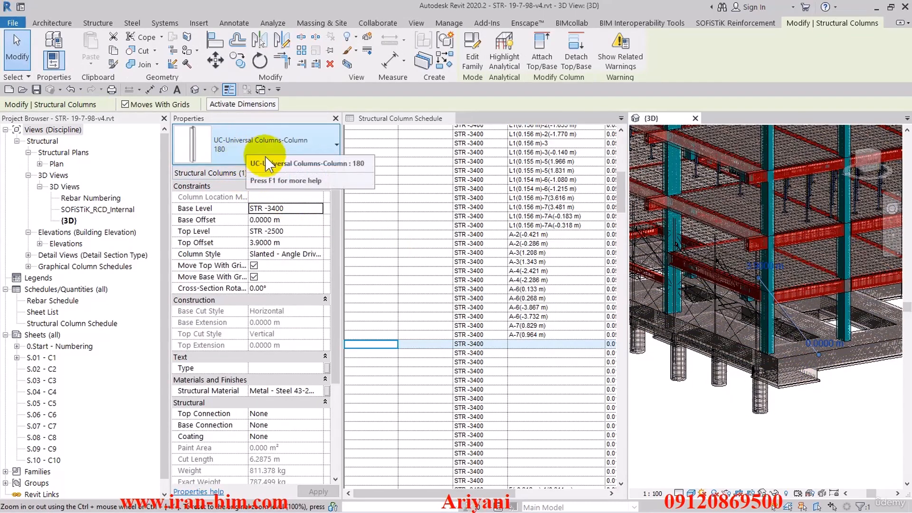
{"action": "left_click", "coordinate": [698, 453]}
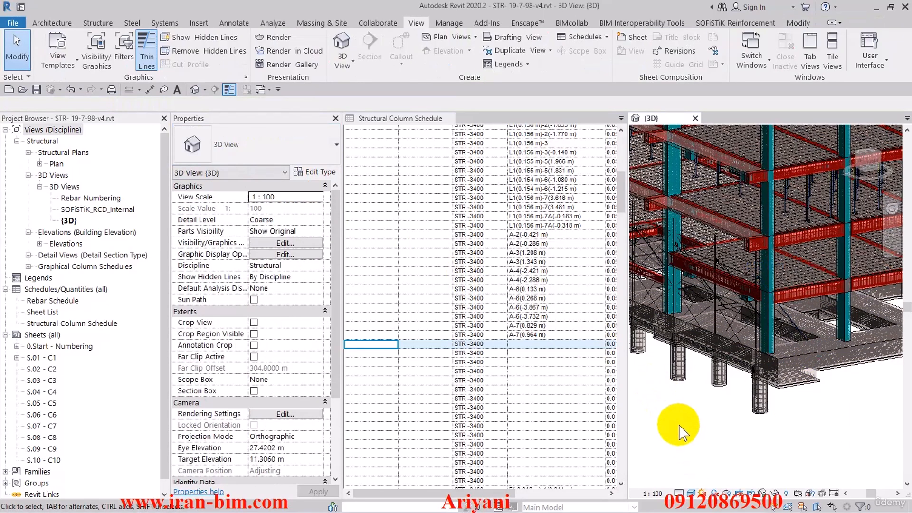
{"action": "middle_click_drag", "start_coordinate": [678, 425], "coordinate": [771, 412]}
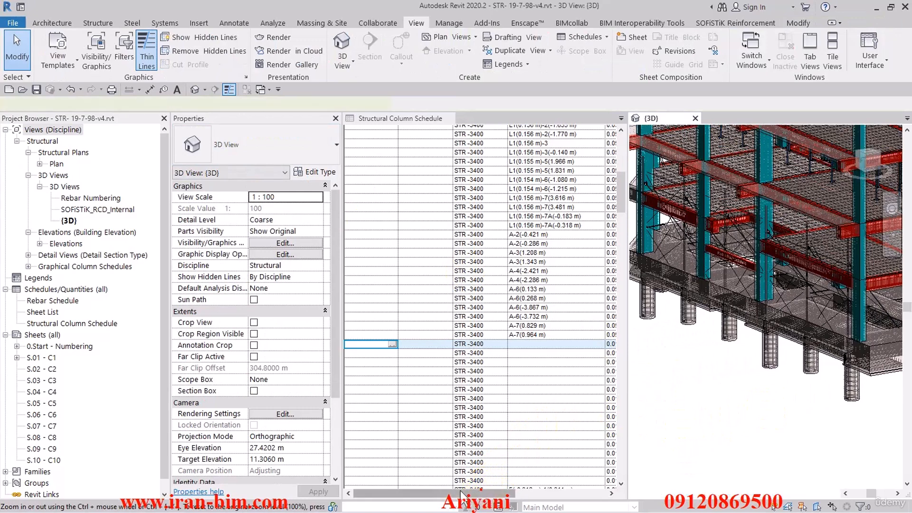
- Return the tiled views to a single tabbed window with the Structural Column Schedule active
{"action": "left_click", "coordinate": [446, 490]}
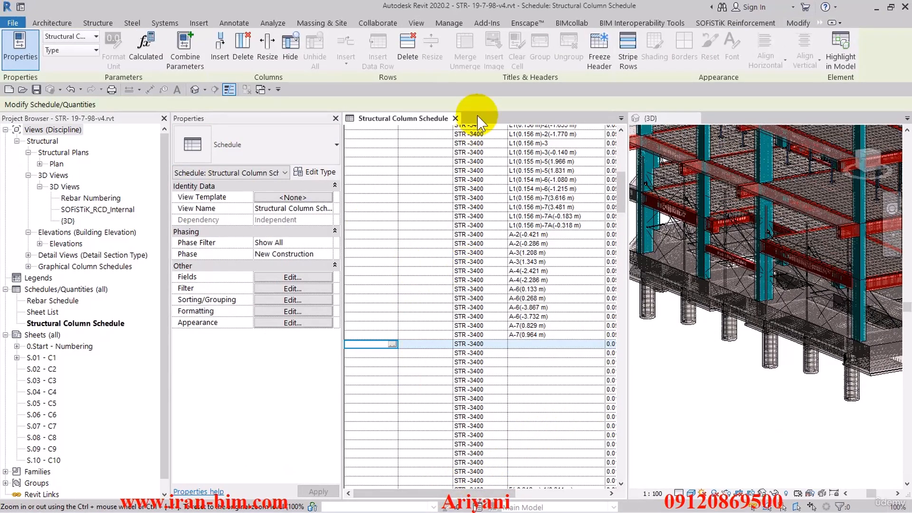
{"action": "left_click", "coordinate": [416, 22]}
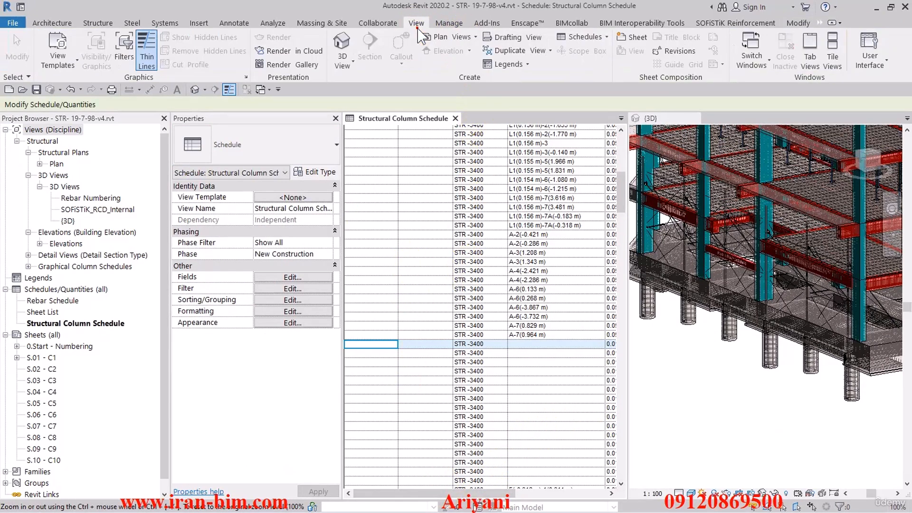
{"action": "left_click", "coordinate": [809, 56]}
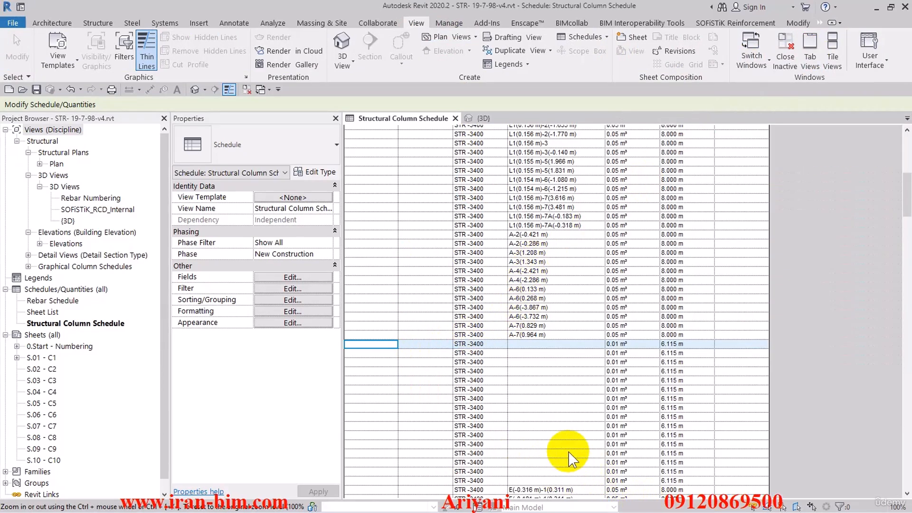
- Filter the schedule to show only the columns whose Type has a value, excluding the rows with an empty Type
{"action": "scroll", "coordinate": [575, 376], "scroll_direction": "up", "scroll_amount": 5}
{"action": "scroll", "coordinate": [574, 375], "scroll_direction": "up", "scroll_amount": 2}
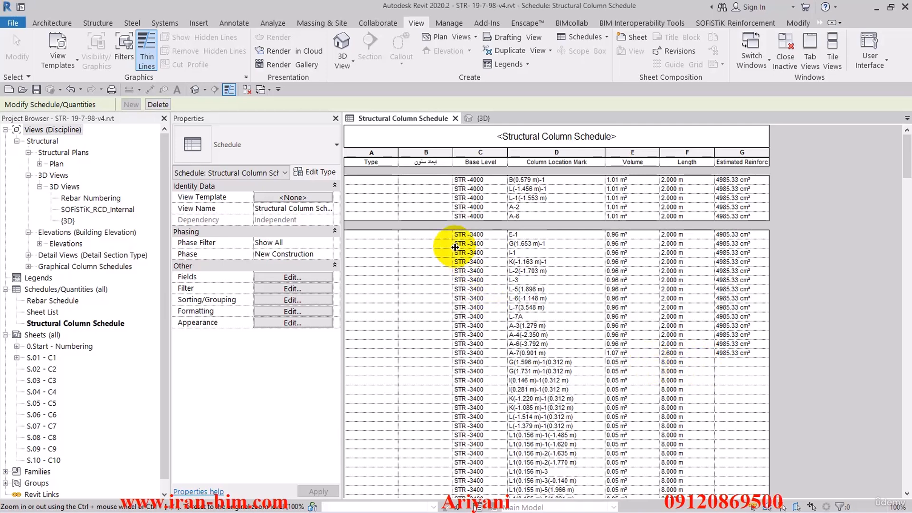
{"action": "left_click", "coordinate": [371, 188]}
{"action": "scroll", "coordinate": [373, 209], "scroll_direction": "down", "scroll_amount": 1}
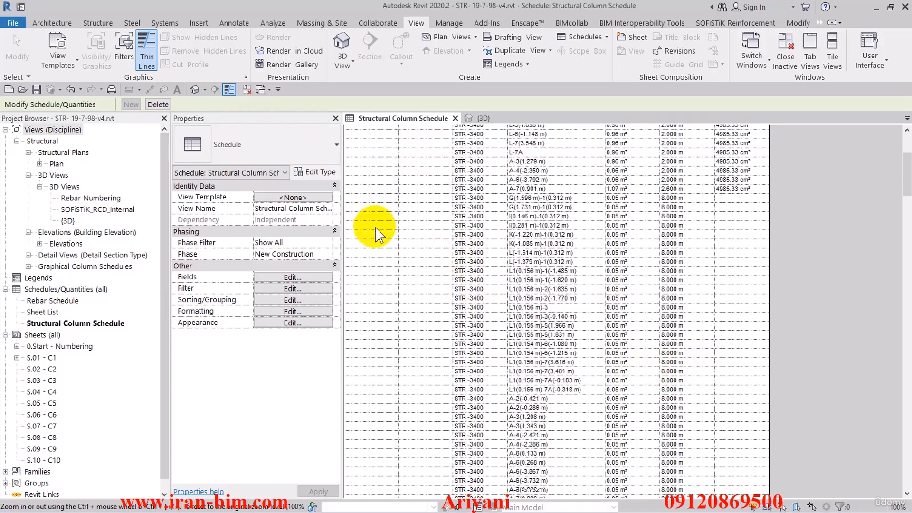
{"action": "scroll", "coordinate": [378, 231], "scroll_direction": "up", "scroll_amount": 1}
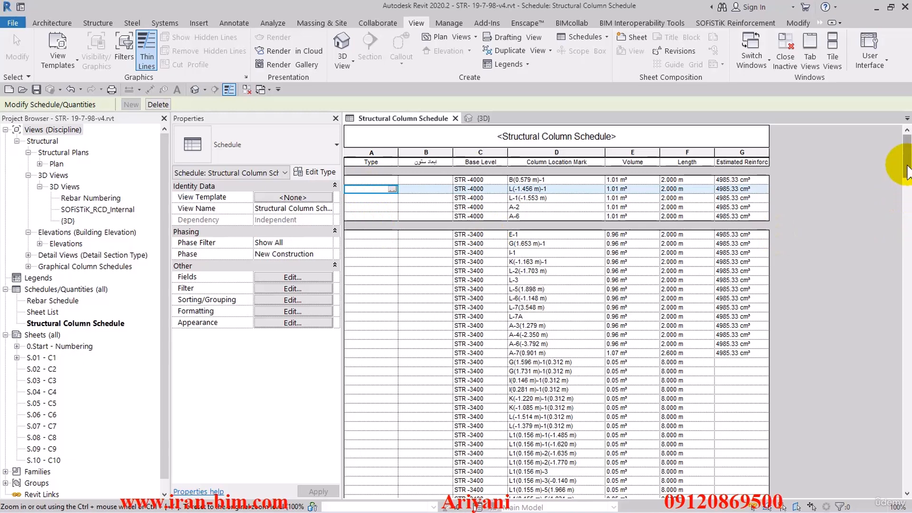
{"action": "left_click_drag", "start_coordinate": [907, 166], "coordinate": [904, 238]}
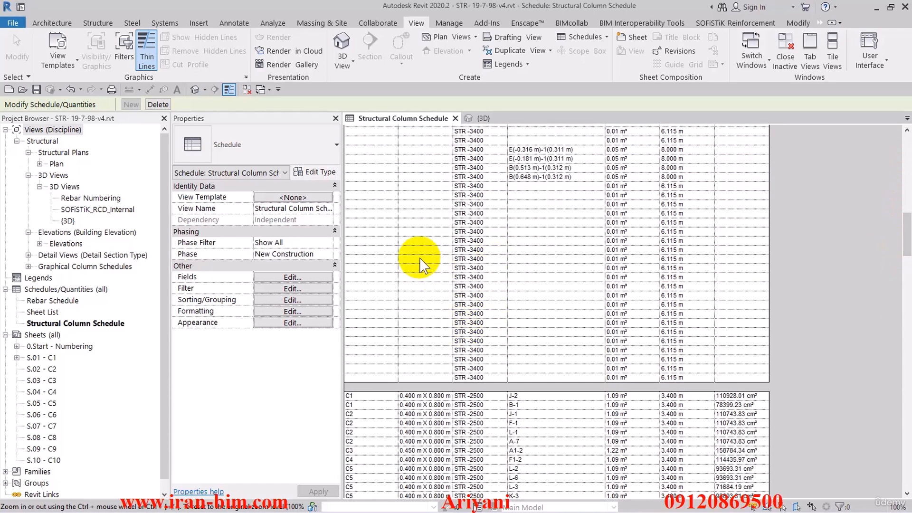
{"action": "left_click", "coordinate": [270, 288]}
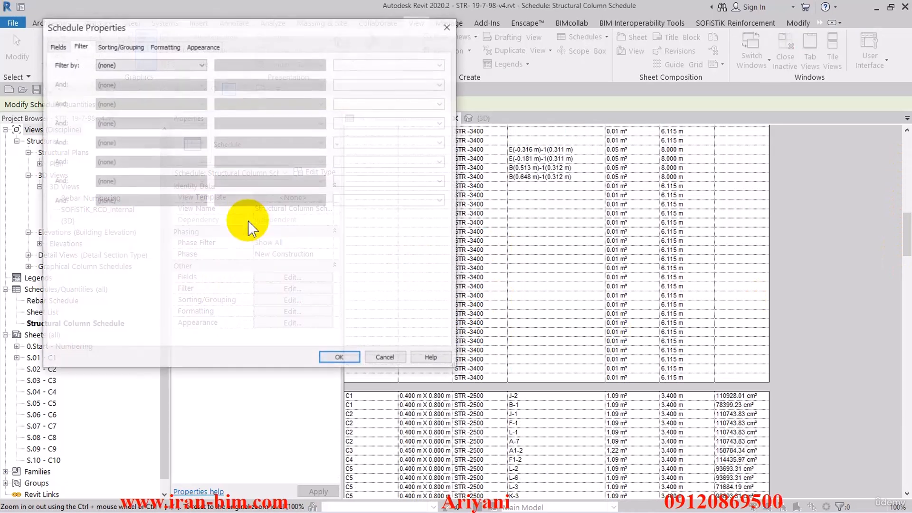
{"action": "left_click", "coordinate": [109, 65]}
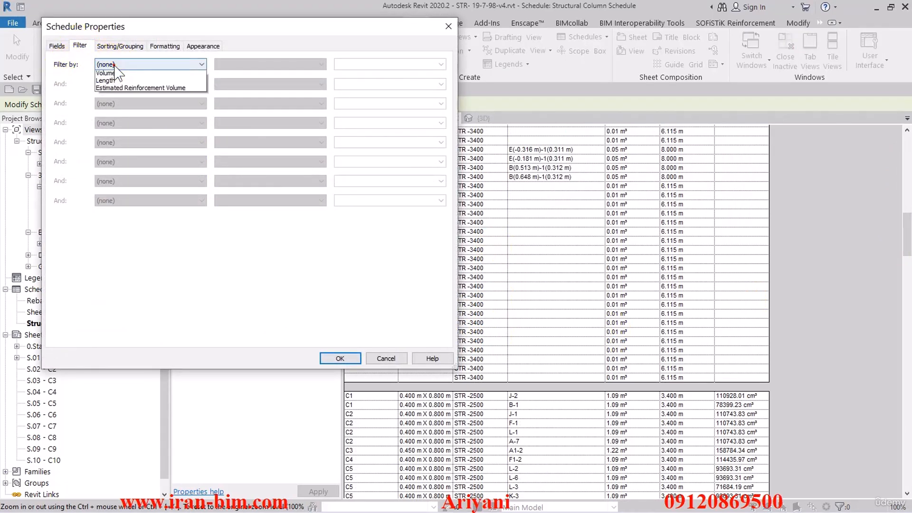
{"action": "left_click", "coordinate": [116, 83]}
{"action": "left_click", "coordinate": [244, 64]}
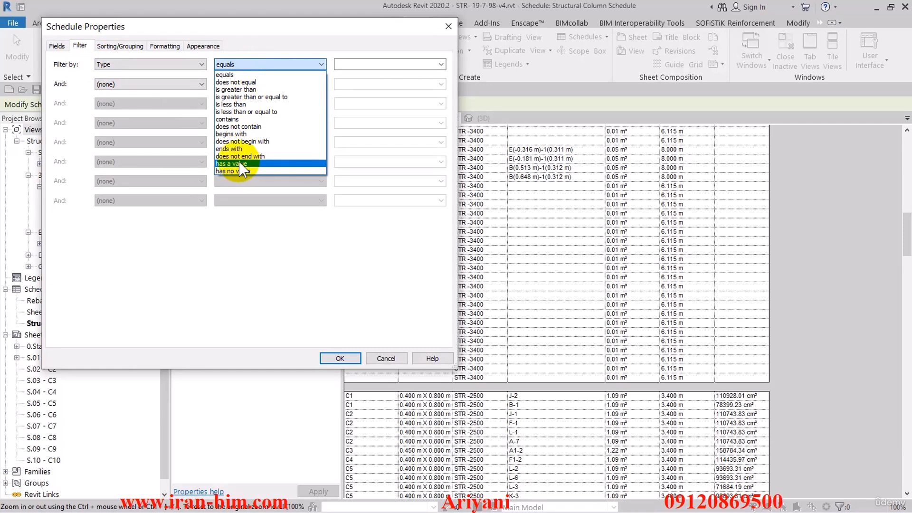
{"action": "left_click", "coordinate": [238, 162]}
{"action": "left_click", "coordinate": [340, 358]}
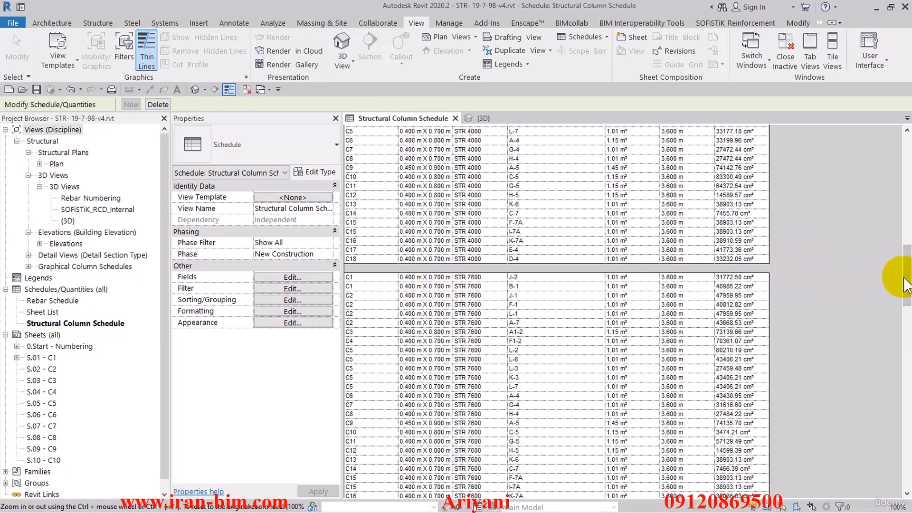
- Add Type as the second ascending sort key after Base Level, with the blank line applied to Type instead of Base Level
{"action": "left_click_drag", "start_coordinate": [903, 271], "coordinate": [899, 152]}
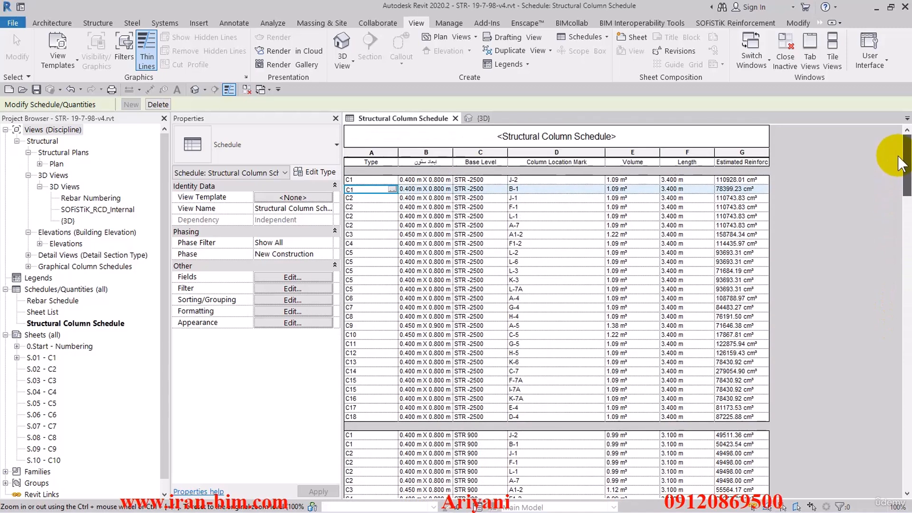
{"action": "left_click", "coordinate": [275, 300]}
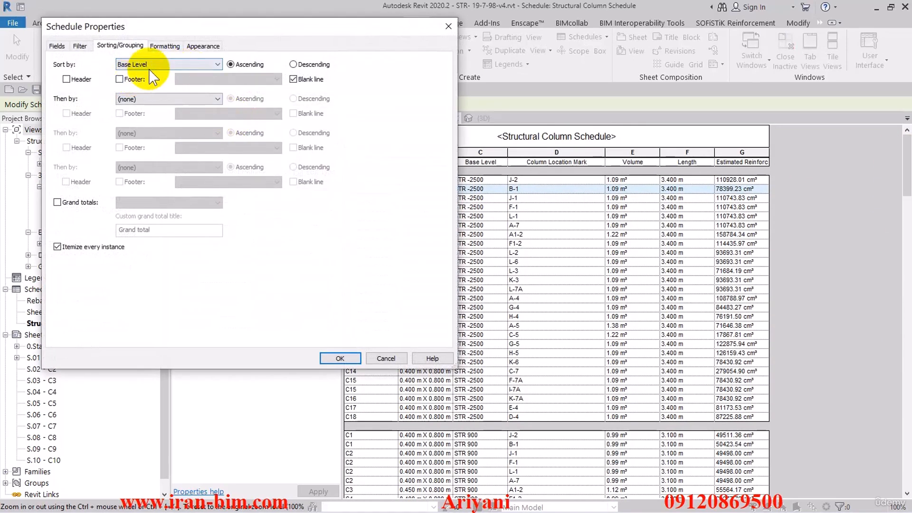
{"action": "left_click", "coordinate": [151, 66]}
{"action": "left_click", "coordinate": [181, 65]}
{"action": "left_click", "coordinate": [168, 99]}
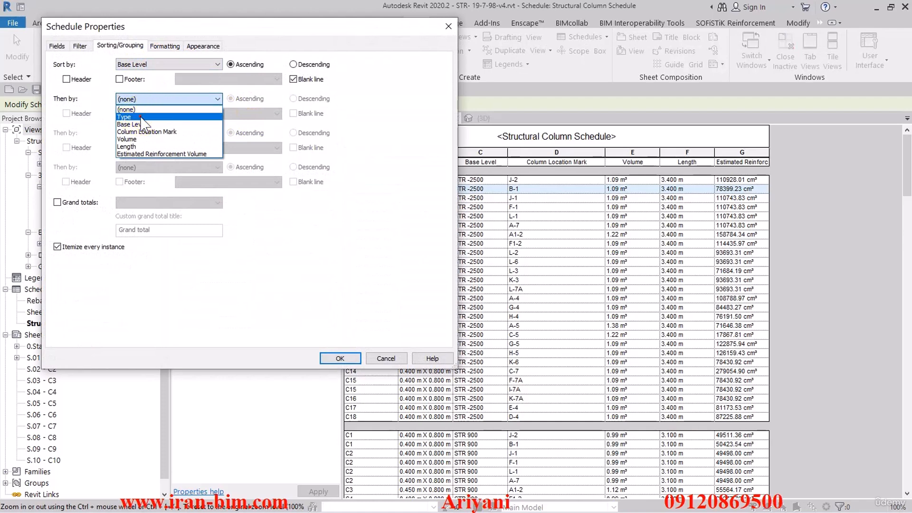
{"action": "left_click", "coordinate": [140, 117]}
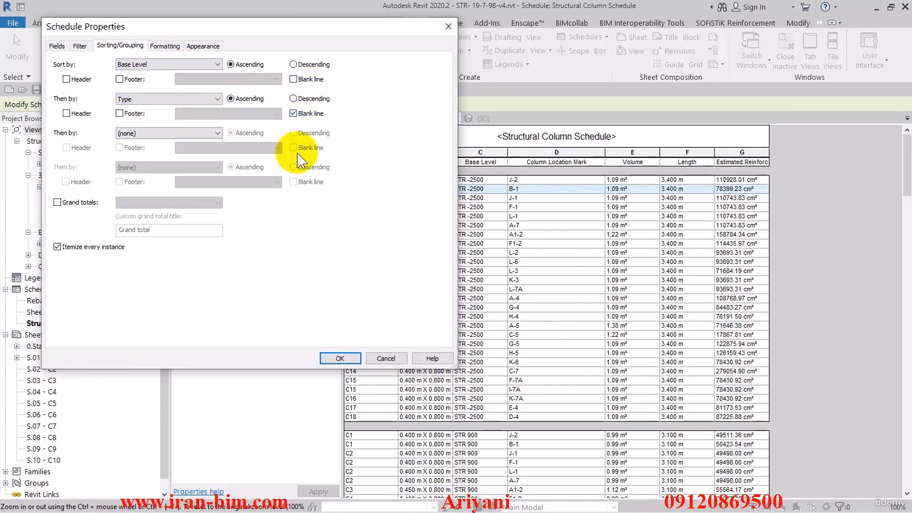
{"action": "left_click", "coordinate": [340, 358]}
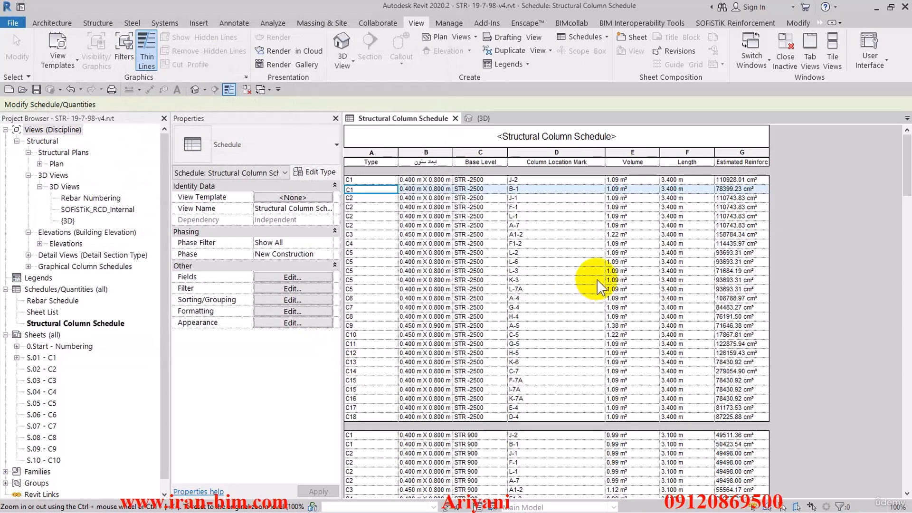
- Turn off itemizing every instance and enable grand totals with title, count, and totals in the schedule's sorting settings
{"action": "scroll", "coordinate": [430, 221], "scroll_direction": "down", "scroll_amount": 3}
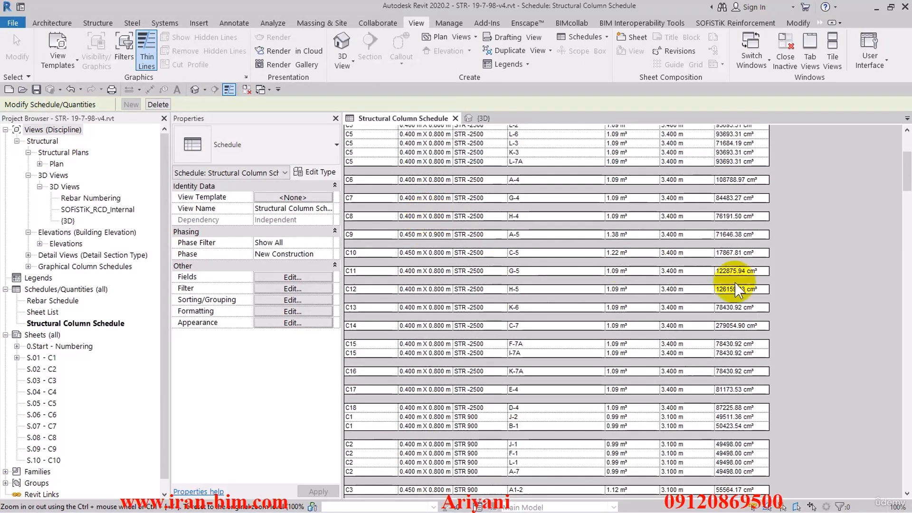
{"action": "mouse_move", "coordinate": [907, 166]}
{"action": "left_mouse_down"}
{"action": "mouse_move", "coordinate": [906, 429]}
{"action": "mouse_move", "coordinate": [906, 149]}
{"action": "left_mouse_up"}
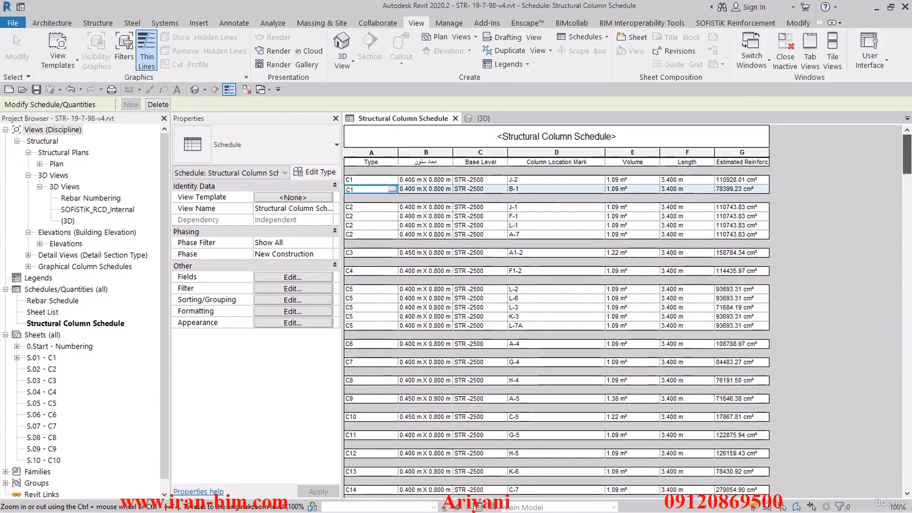
{"action": "left_click", "coordinate": [274, 293]}
{"action": "left_click", "coordinate": [123, 48]}
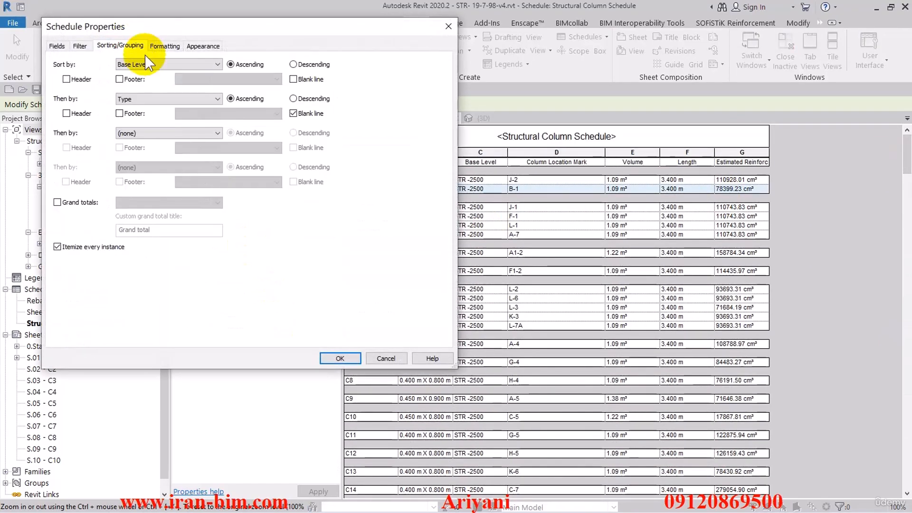
{"action": "left_click", "coordinate": [58, 247]}
{"action": "left_click", "coordinate": [57, 204]}
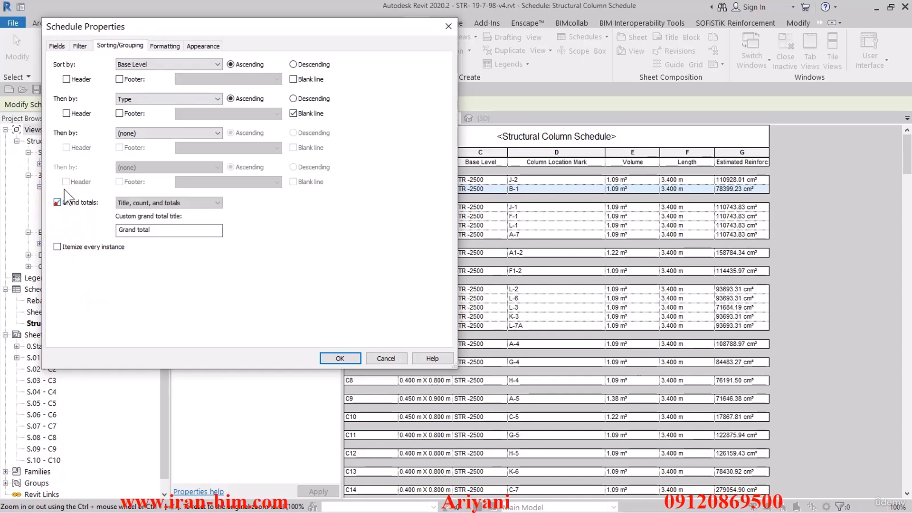
- Add the Count field to the schedule, placed directly after Base Level, and apply the change
{"action": "left_click", "coordinate": [56, 46]}
{"action": "left_click", "coordinate": [68, 162]}
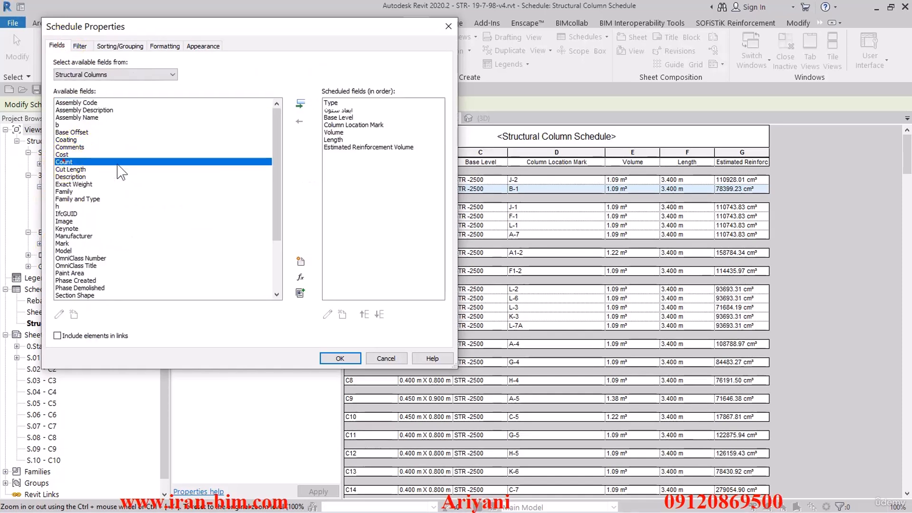
{"action": "left_click", "coordinate": [300, 103]}
{"action": "left_click", "coordinate": [364, 314]}
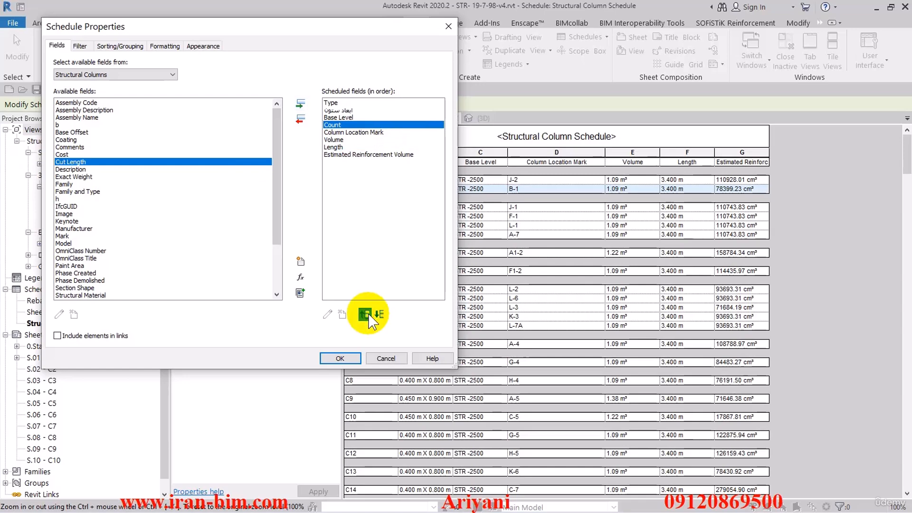
{"action": "left_click", "coordinate": [340, 358]}
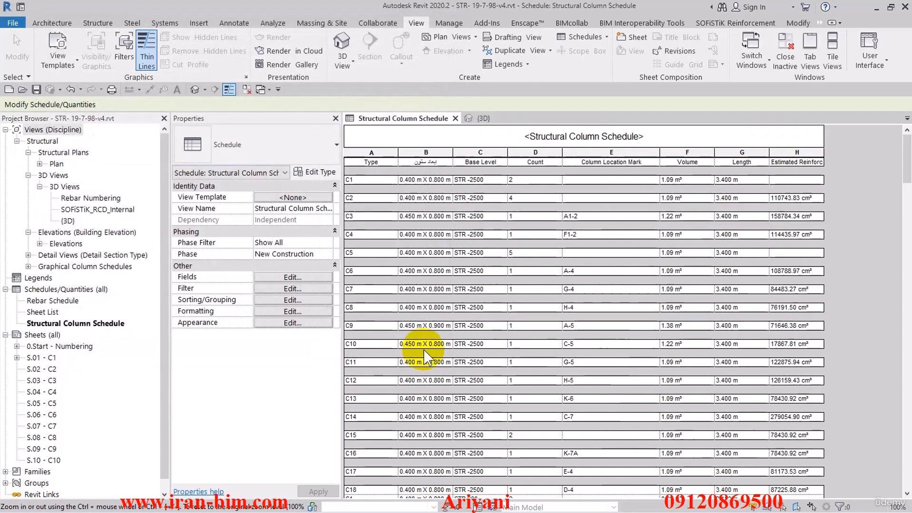
- Set the Estimated Reinforcement Volume and Length fields to calculate totals in the schedule's formatting
{"action": "scroll", "coordinate": [493, 306], "scroll_direction": "down", "scroll_amount": 6}
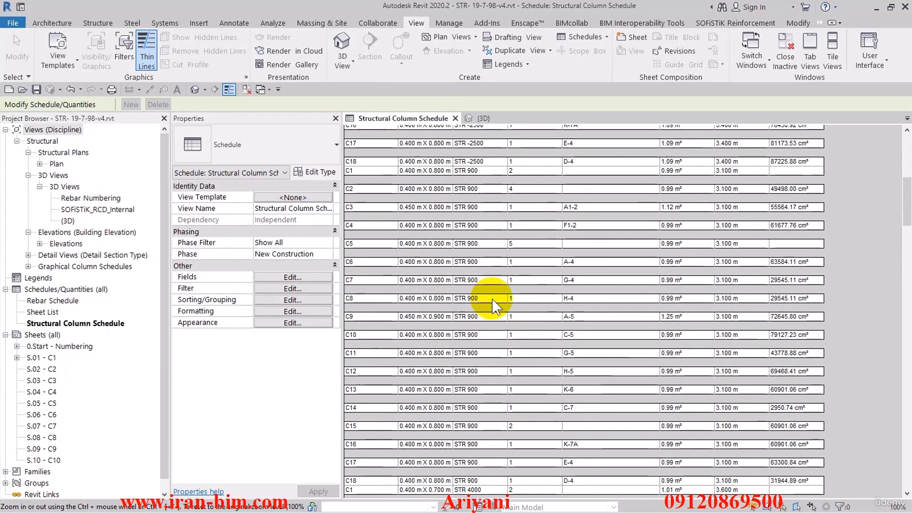
{"action": "scroll", "coordinate": [492, 299], "scroll_direction": "down", "scroll_amount": 10}
{"action": "left_click_drag", "start_coordinate": [908, 272], "coordinate": [908, 159]}
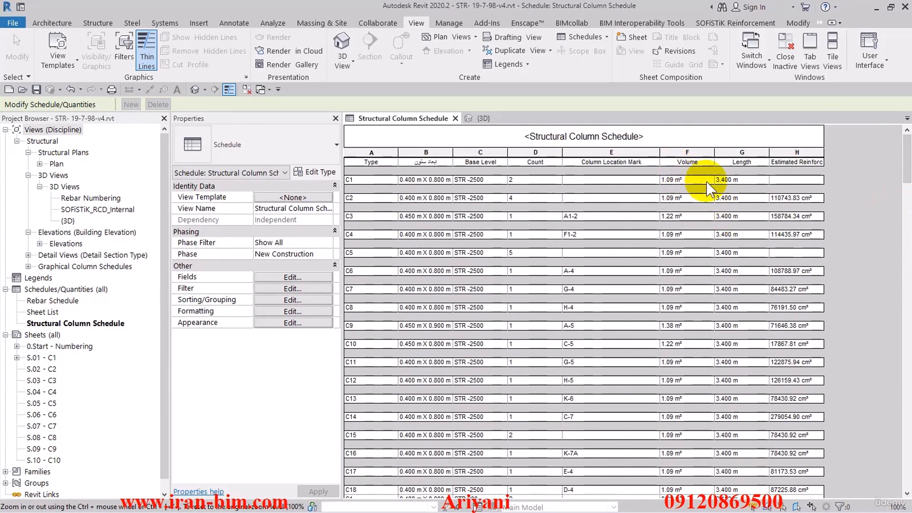
{"action": "left_click", "coordinate": [293, 288]}
{"action": "left_click", "coordinate": [167, 46]}
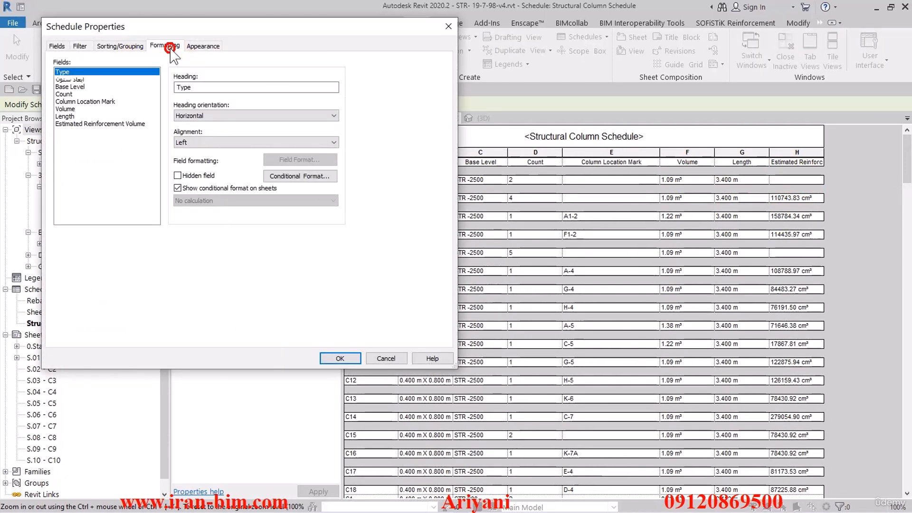
{"action": "left_click", "coordinate": [109, 124]}
{"action": "left_click", "coordinate": [209, 200]}
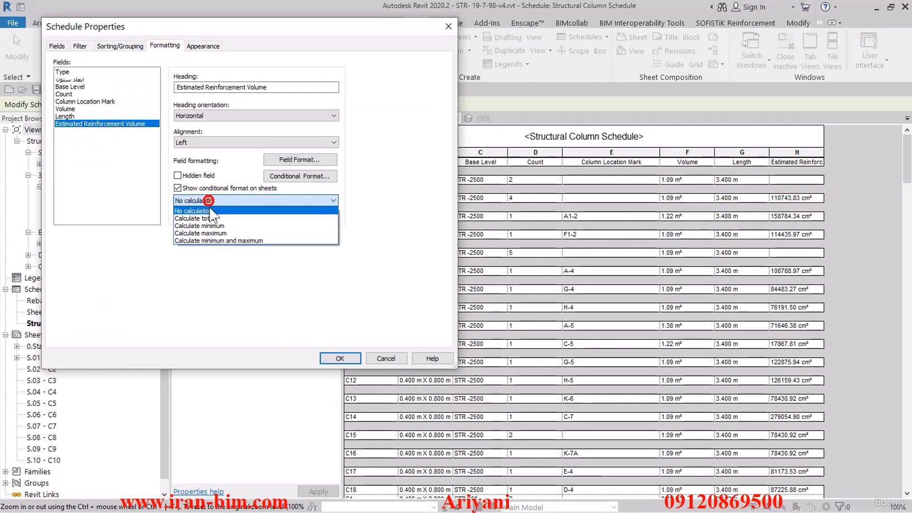
{"action": "left_click", "coordinate": [204, 212]}
{"action": "left_click", "coordinate": [65, 117]}
{"action": "left_click", "coordinate": [213, 201]}
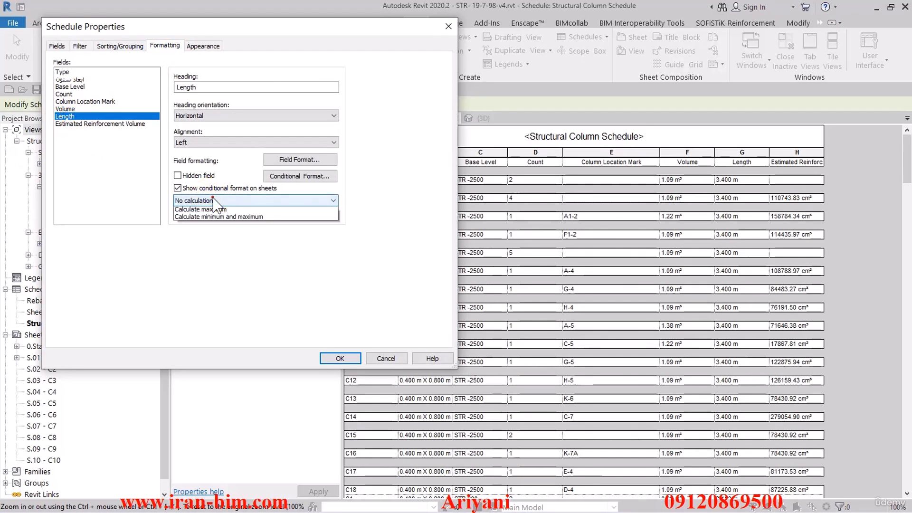
{"action": "left_click", "coordinate": [205, 209]}
- Set the Volume and Count fields to calculate totals as well, and apply the formatting to the schedule
{"action": "left_click", "coordinate": [65, 109]}
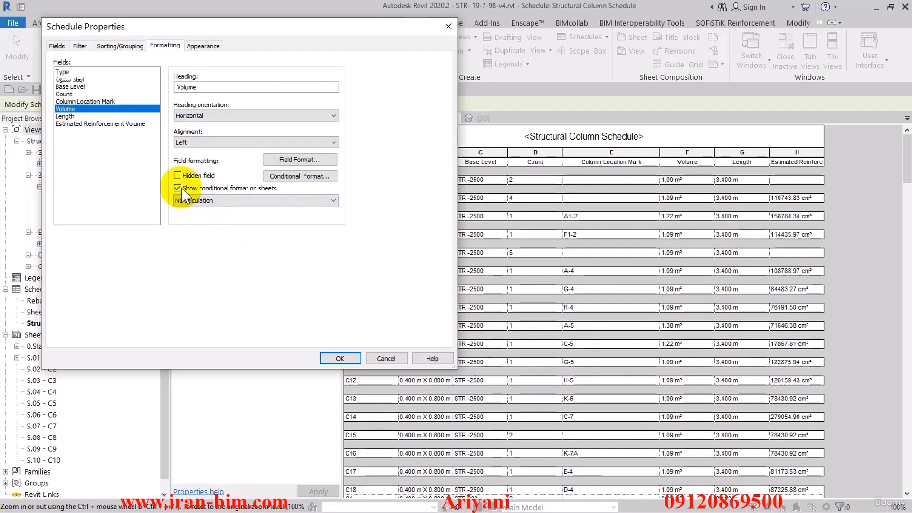
{"action": "left_click", "coordinate": [200, 201]}
{"action": "left_click", "coordinate": [198, 216]}
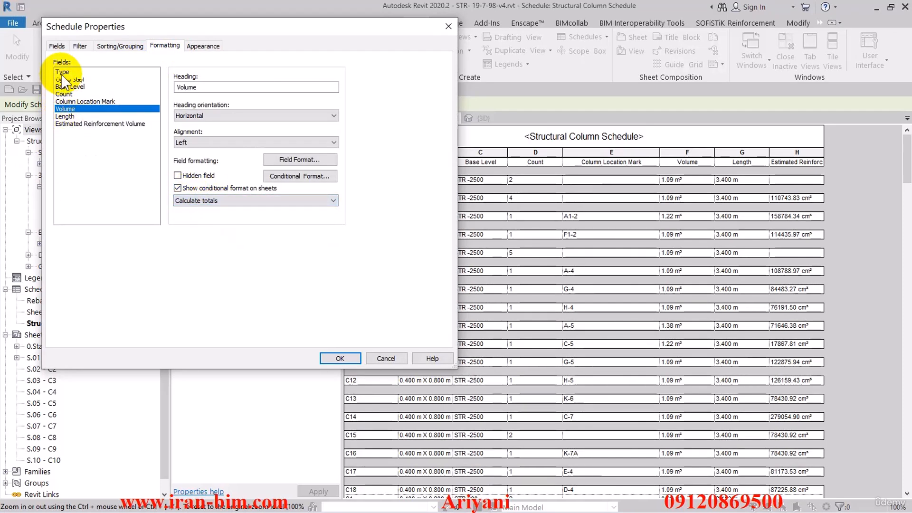
{"action": "left_click", "coordinate": [64, 95]}
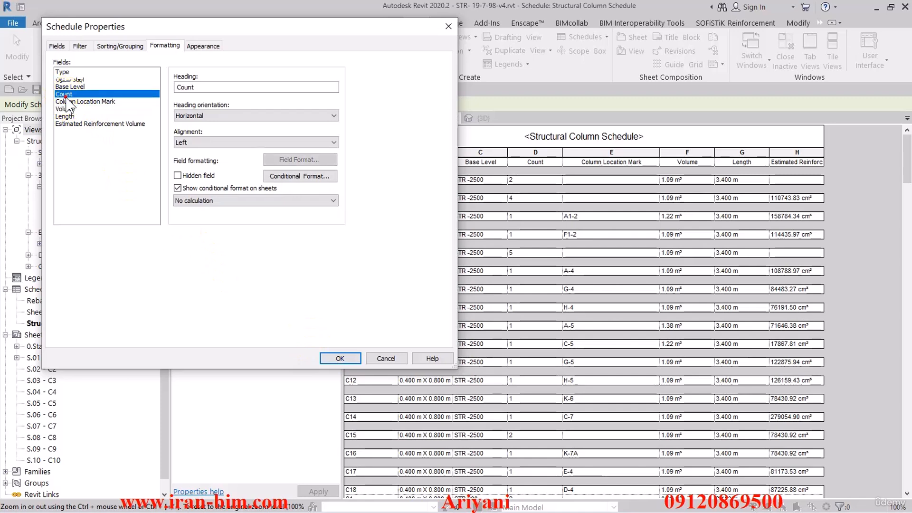
{"action": "left_click", "coordinate": [233, 202]}
{"action": "left_click", "coordinate": [212, 219]}
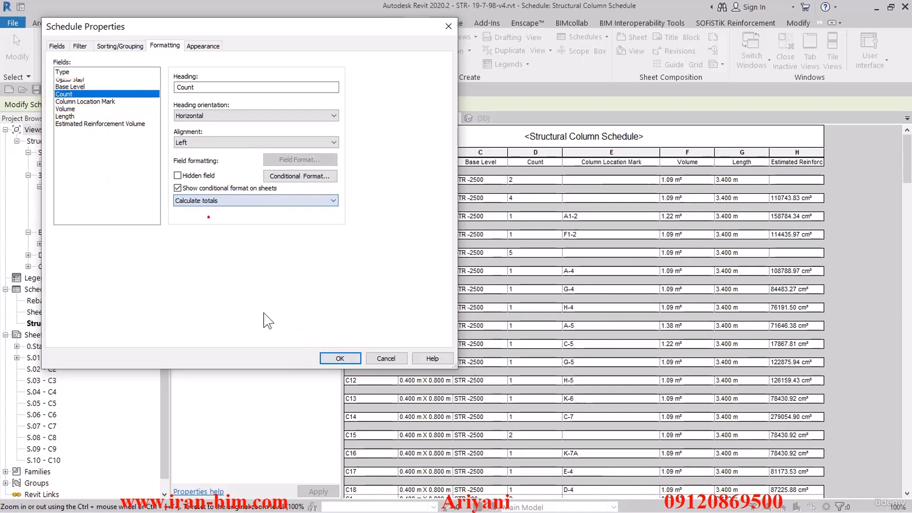
{"action": "left_click", "coordinate": [339, 358]}
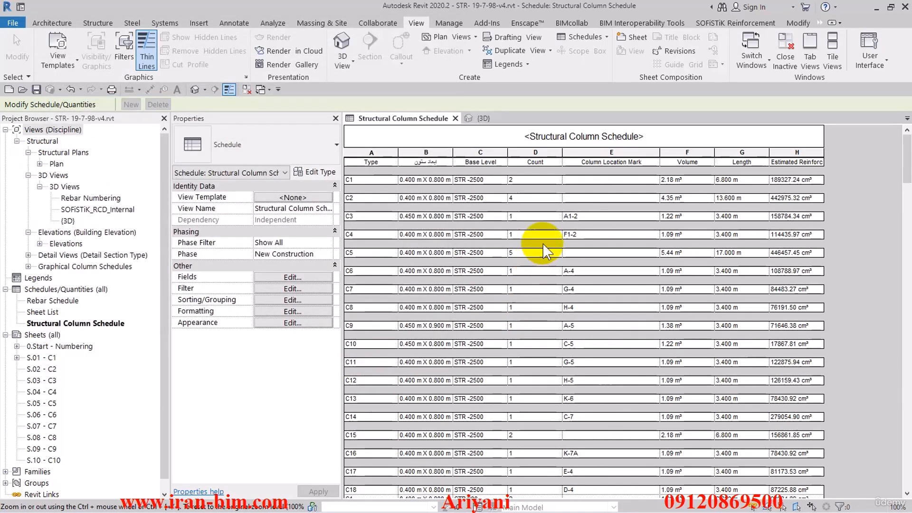
- Reorder the scheduled fields so that Length comes directly before Volume
{"action": "mouse_move", "coordinate": [907, 162]}
{"action": "left_mouse_down"}
{"action": "mouse_move", "coordinate": [882, 460]}
{"action": "mouse_move", "coordinate": [881, 163]}
{"action": "mouse_move", "coordinate": [894, 151]}
{"action": "left_mouse_up"}
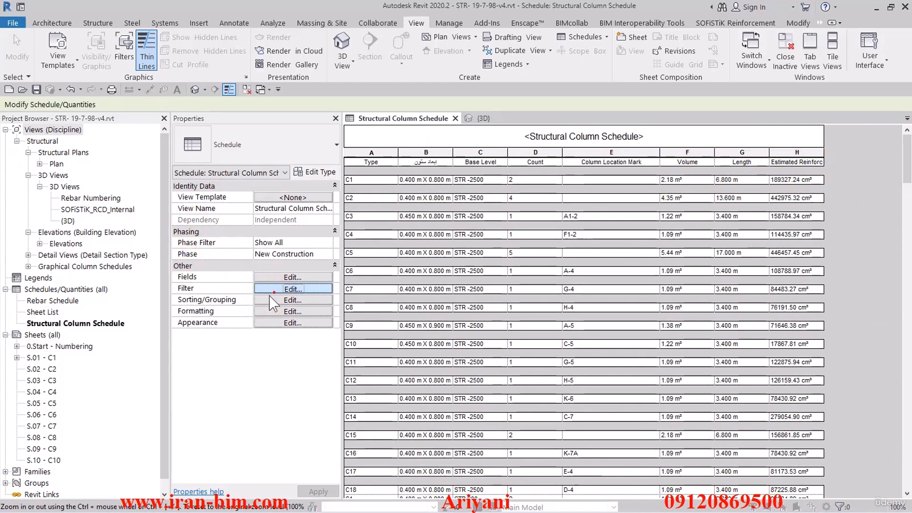
{"action": "left_click", "coordinate": [285, 288]}
{"action": "left_click", "coordinate": [56, 46]}
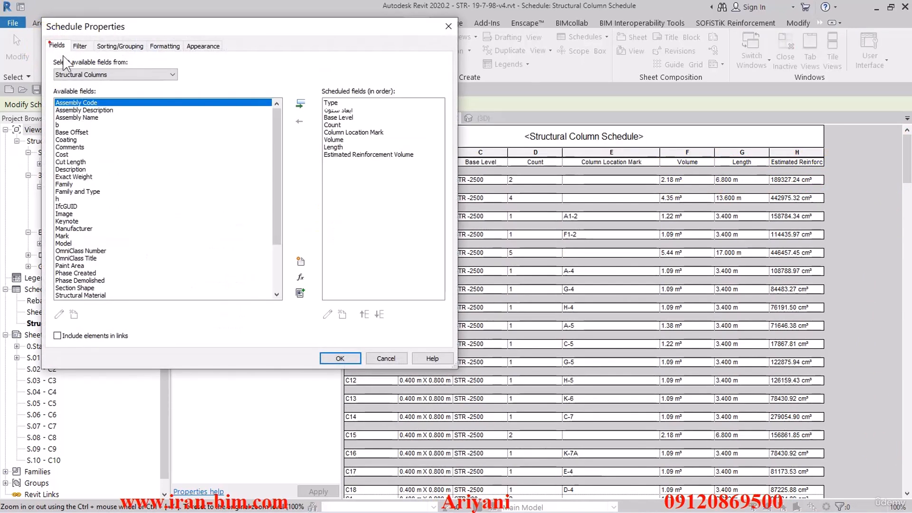
{"action": "left_click", "coordinate": [351, 147]}
{"action": "left_click", "coordinate": [362, 314]}
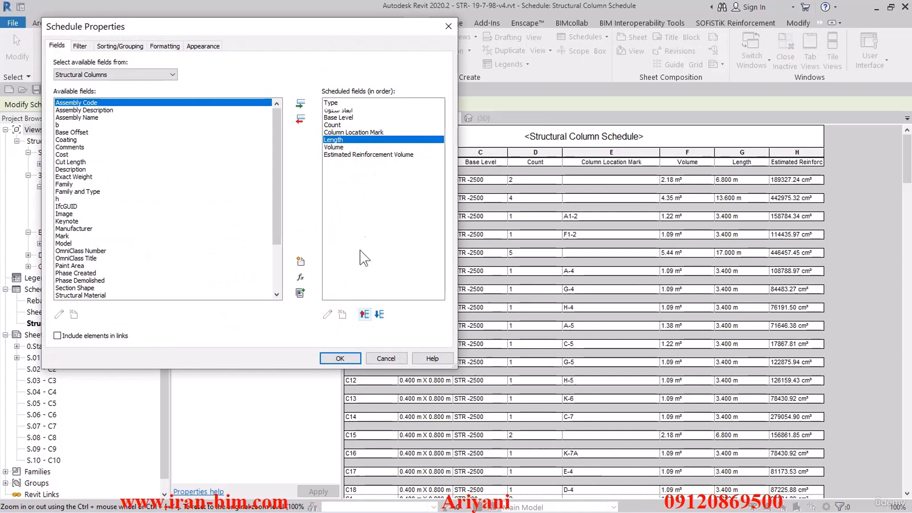
- Start a calculated value after Estimated Reinforcement Volume and name it حجم خالص بتن
{"action": "left_click", "coordinate": [335, 155]}
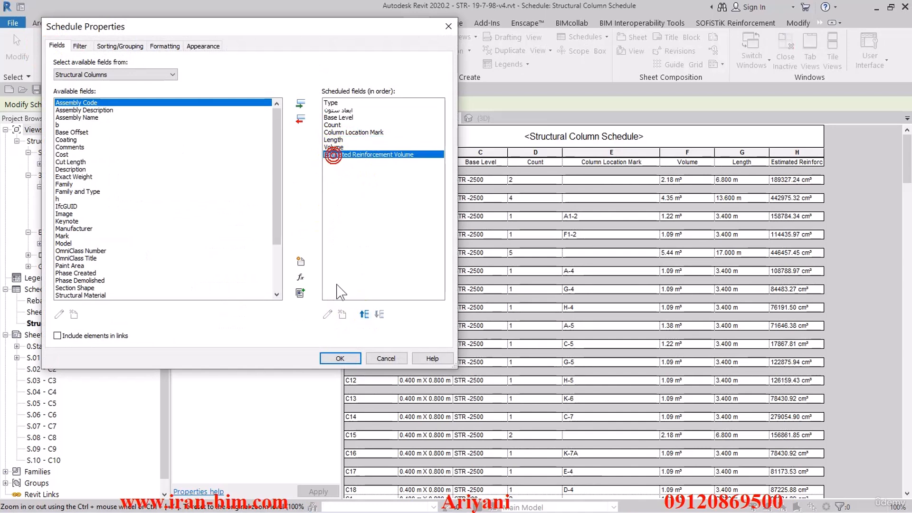
{"action": "left_click", "coordinate": [304, 280]}
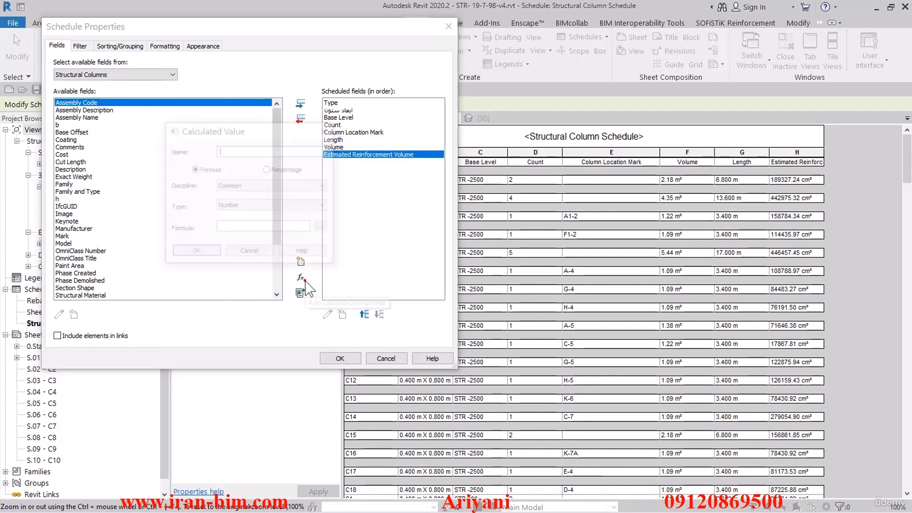
{"action": "left_click", "coordinate": [238, 150]}
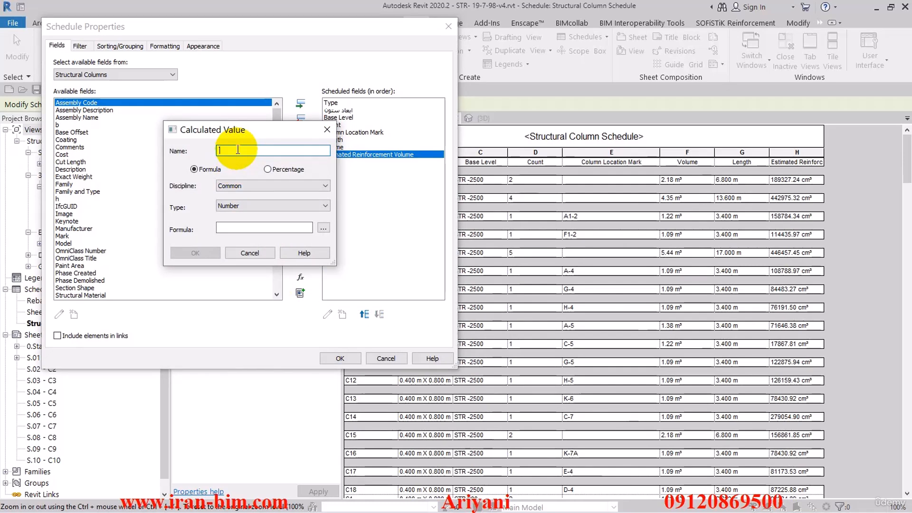
{"action": "type", "text": "وزن خالص"}
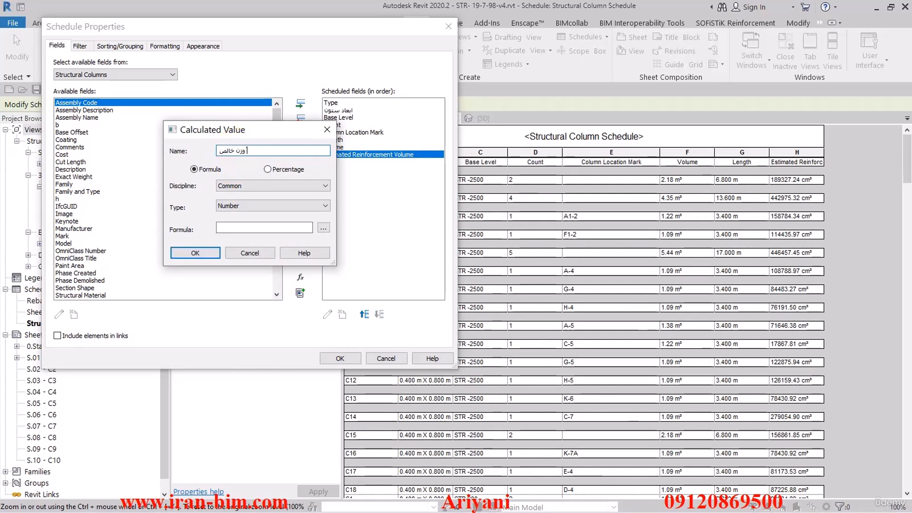
{"action": "type", "text": " بتن"}
{"action": "left_click", "coordinate": [238, 150]}
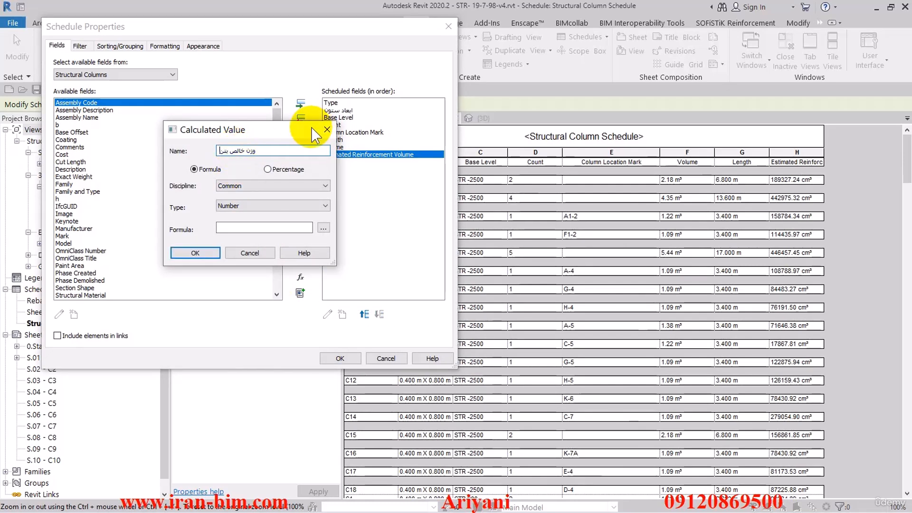
{"action": "left_click_drag", "start_coordinate": [262, 151], "coordinate": [200, 153]}
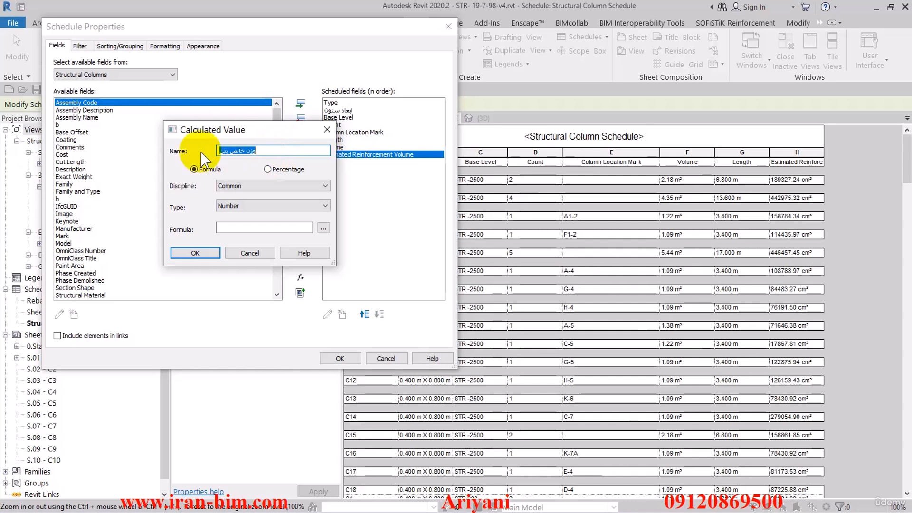
{"action": "type", "text": "حجم"}
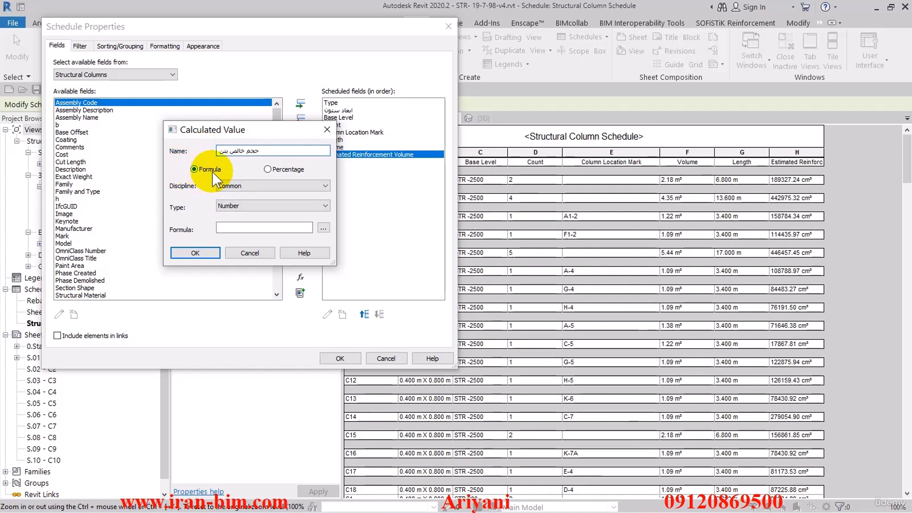
{"action": "left_click", "coordinate": [230, 186]}
{"action": "left_click", "coordinate": [247, 200]}
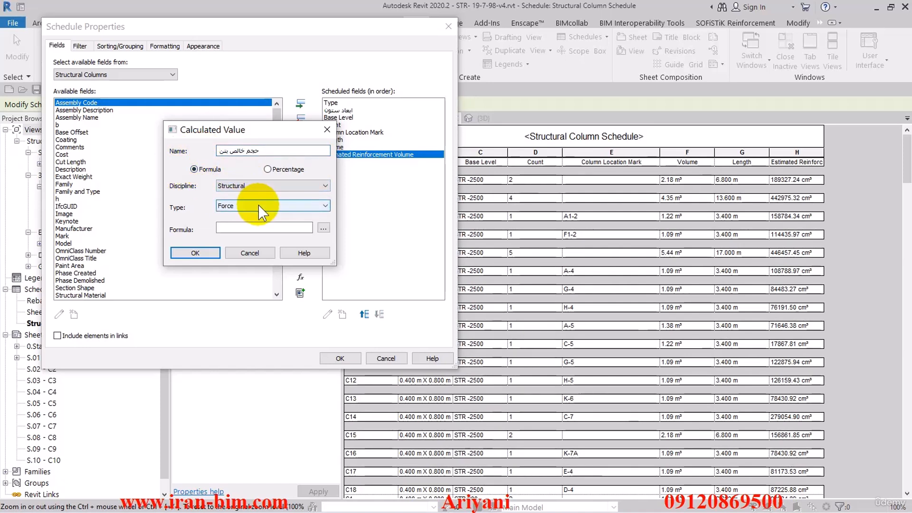
{"action": "left_click", "coordinate": [262, 210]}
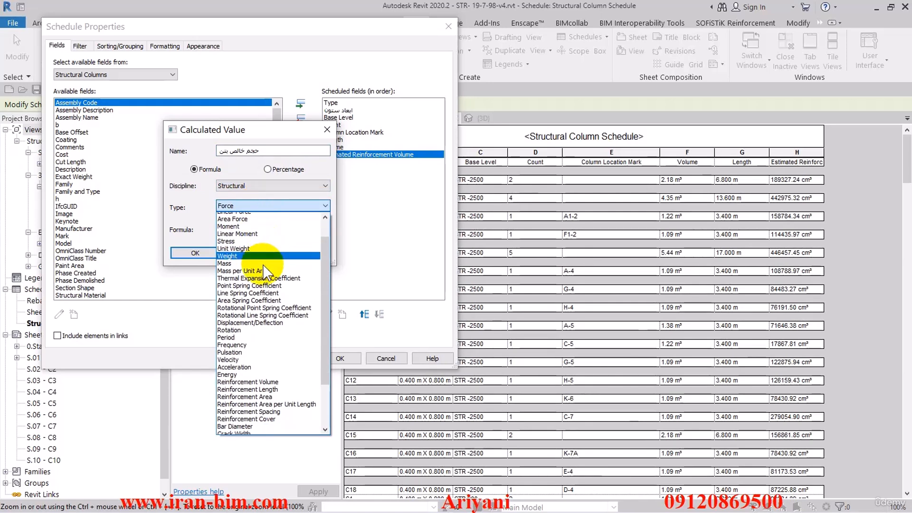
{"action": "scroll", "coordinate": [265, 265], "scroll_direction": "down", "scroll_amount": 4}
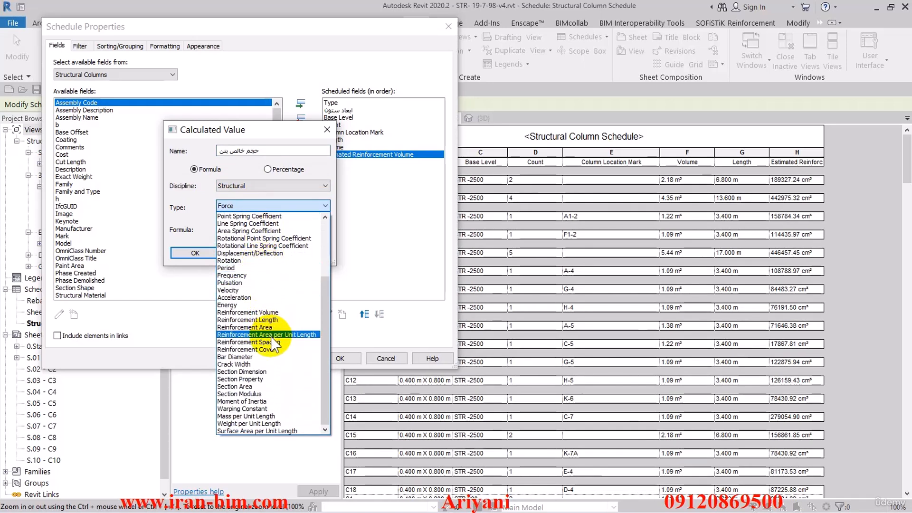
{"action": "left_click", "coordinate": [209, 171]}
{"action": "left_click", "coordinate": [259, 186]}
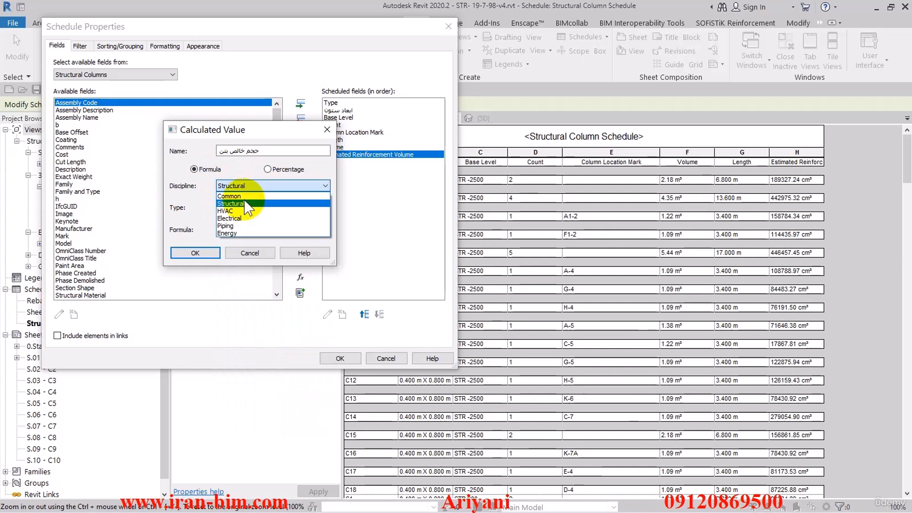
{"action": "left_click", "coordinate": [237, 195]}
- Set the calculated value's type to Volume, give it the formula Volume-Estimated Reinforcement Volume, and apply it to the schedule
{"action": "left_click", "coordinate": [249, 206]}
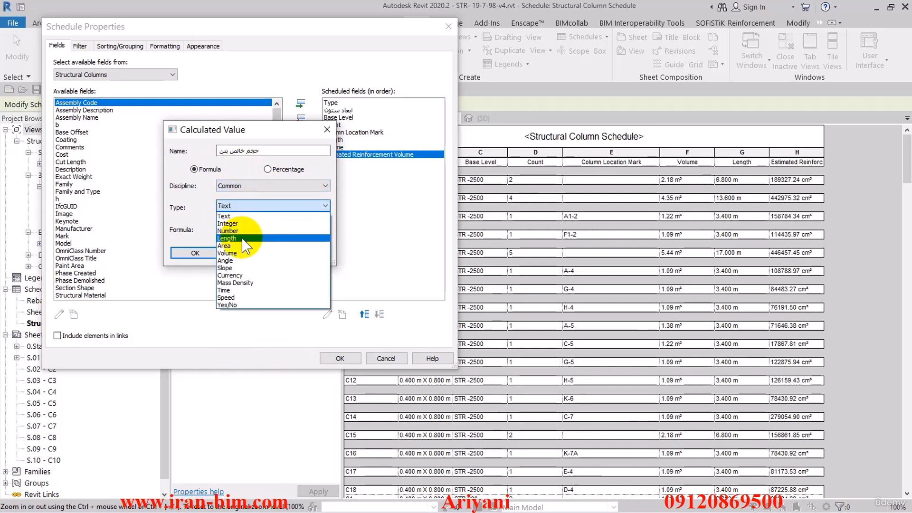
{"action": "left_click", "coordinate": [238, 254]}
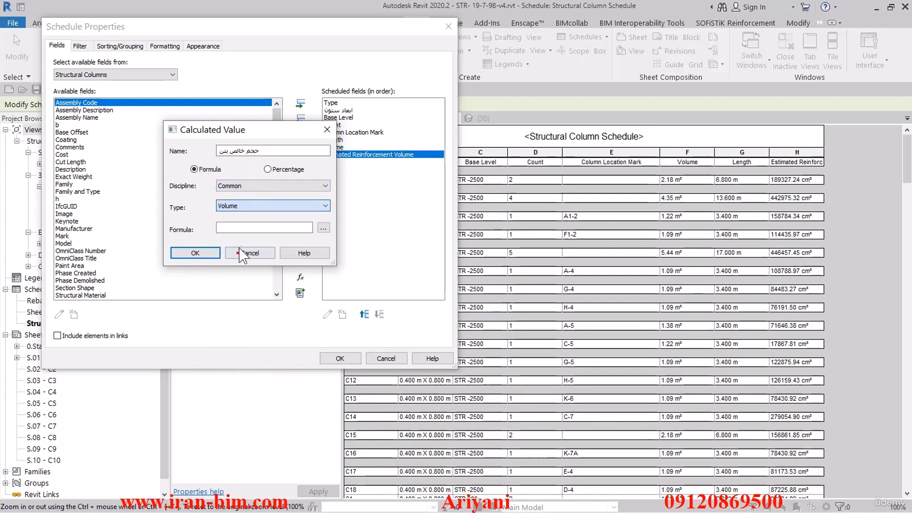
{"action": "left_click", "coordinate": [324, 229]}
{"action": "left_click", "coordinate": [201, 164]}
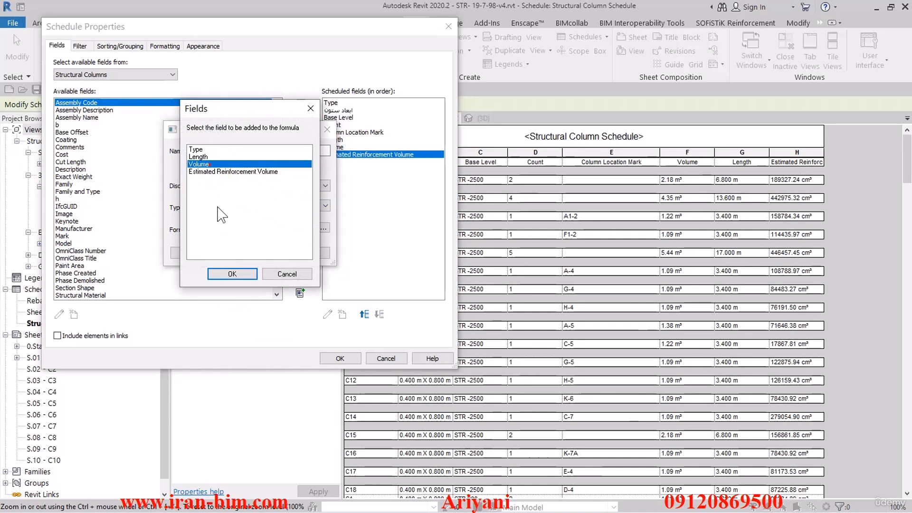
{"action": "left_click", "coordinate": [233, 274]}
{"action": "left_click", "coordinate": [324, 228]}
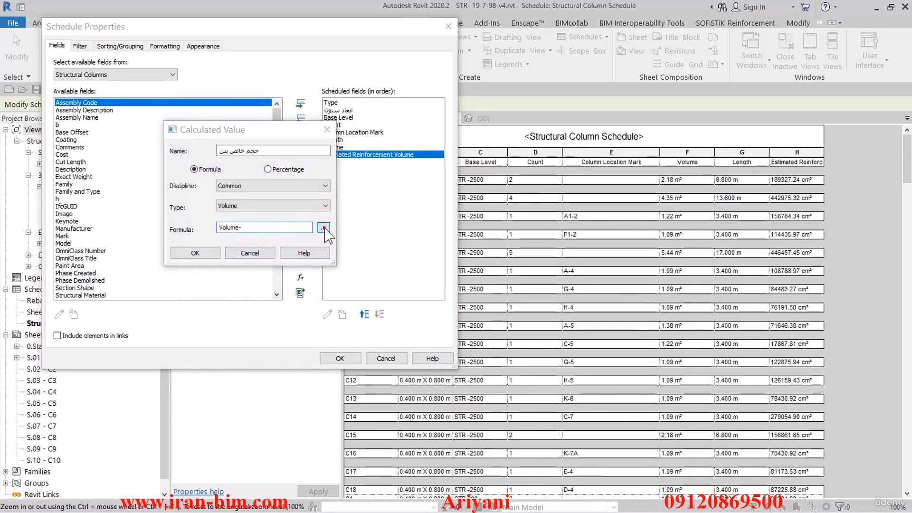
{"action": "left_click", "coordinate": [217, 172]}
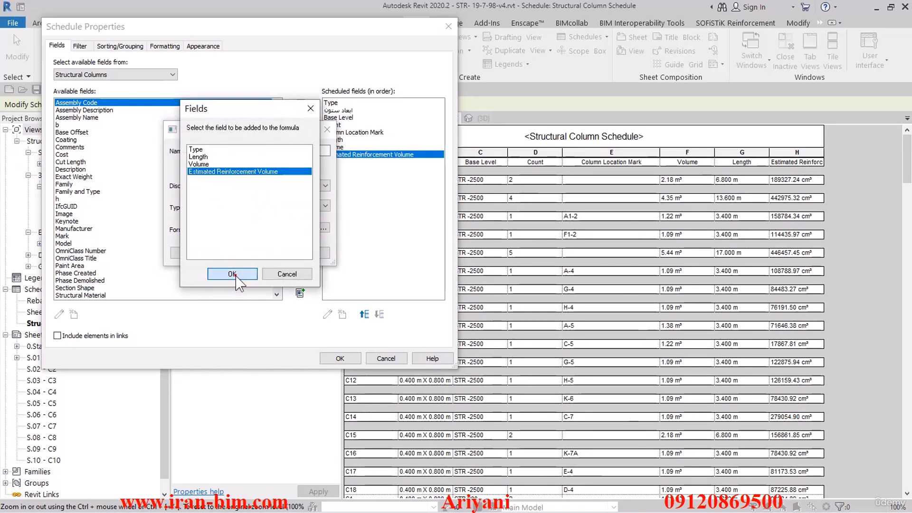
{"action": "left_click", "coordinate": [233, 273]}
{"action": "left_click", "coordinate": [217, 253]}
{"action": "left_click", "coordinate": [350, 355]}
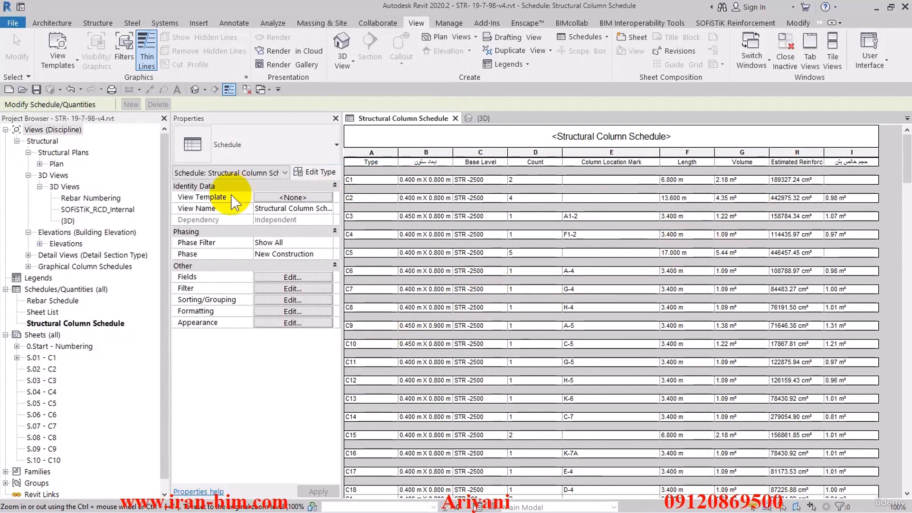
- Set the حجم خالص بتن field to calculate totals in the schedule's formatting
{"action": "left_click", "coordinate": [290, 312]}
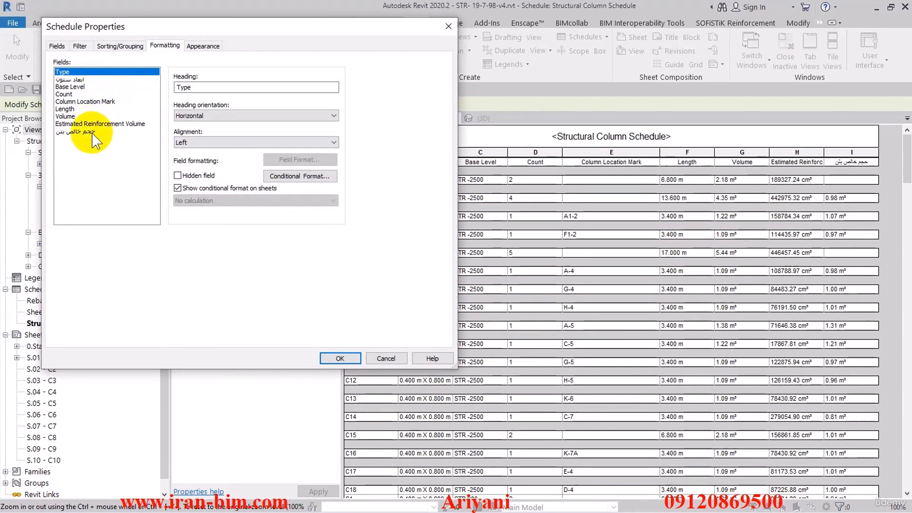
{"action": "left_click", "coordinate": [78, 131]}
{"action": "left_click", "coordinate": [209, 200]}
{"action": "left_click", "coordinate": [202, 217]}
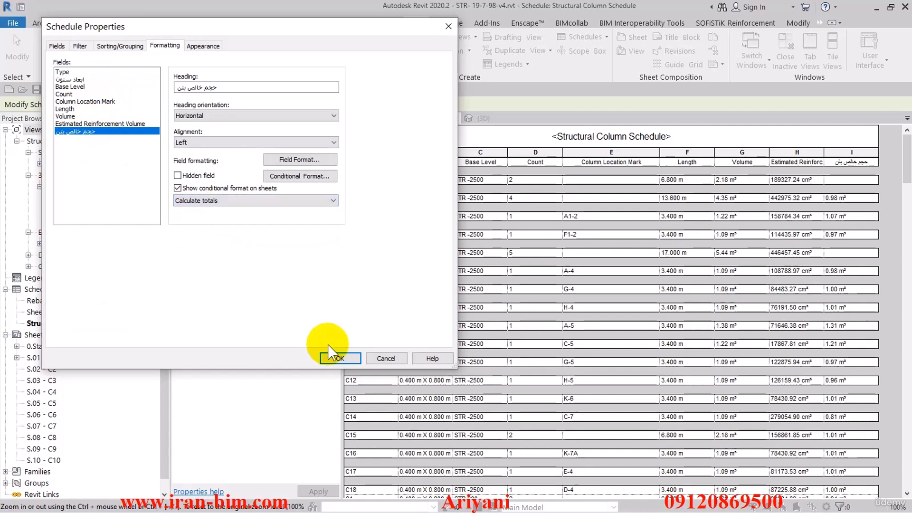
- Apply the formatting change and check the net concrete volume column down to the grand total row
{"action": "left_click", "coordinate": [339, 357]}
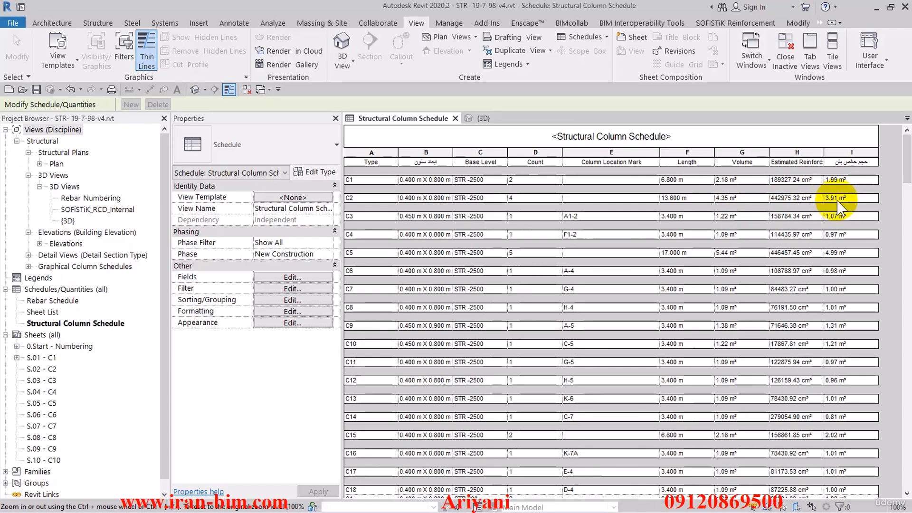
{"action": "left_click_drag", "start_coordinate": [905, 183], "coordinate": [832, 497]}
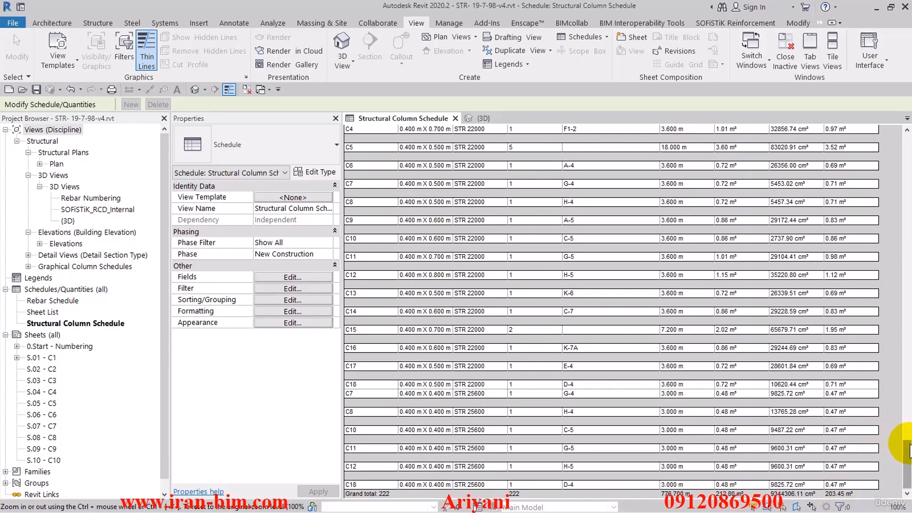
{"action": "left_click_drag", "start_coordinate": [909, 449], "coordinate": [903, 119]}
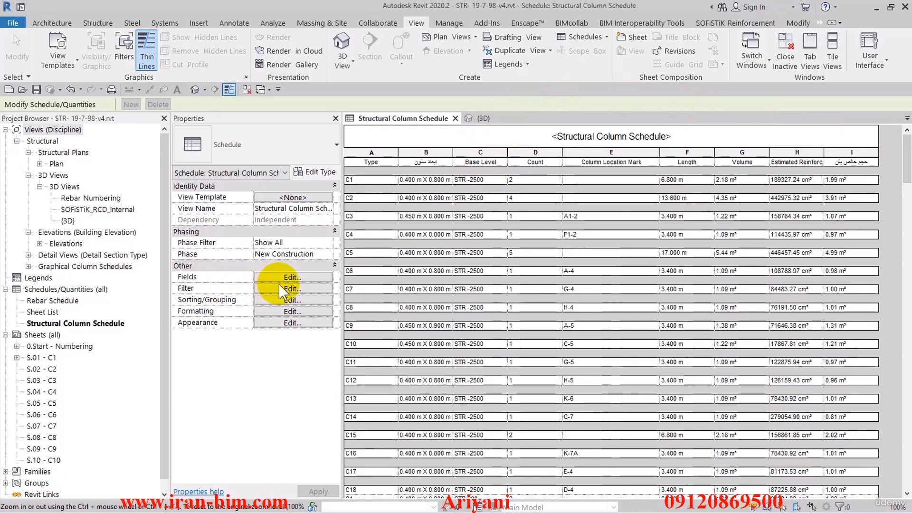
- Set the heading orientation to Horizontal and the alignment to Center for all schedule fields together
{"action": "left_click", "coordinate": [282, 301]}
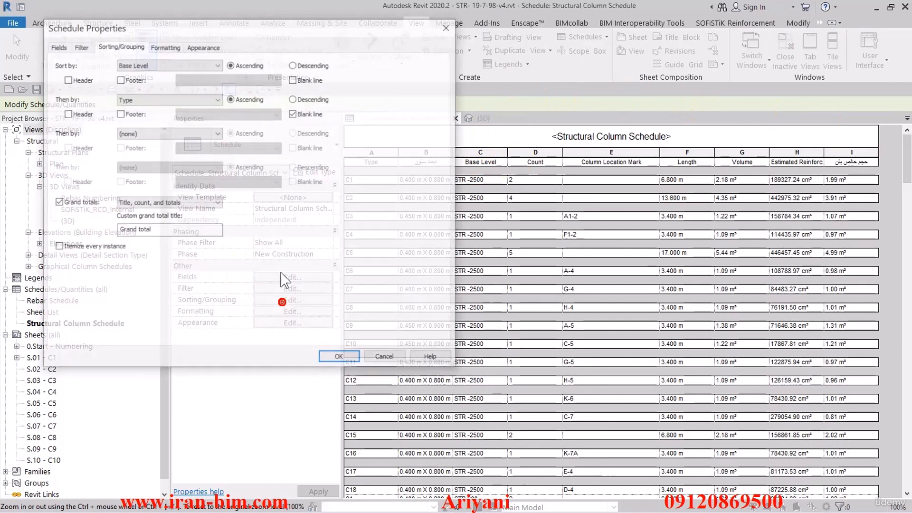
{"action": "left_click", "coordinate": [167, 47]}
{"action": "left_click_drag", "start_coordinate": [164, 29], "coordinate": [240, 28]}
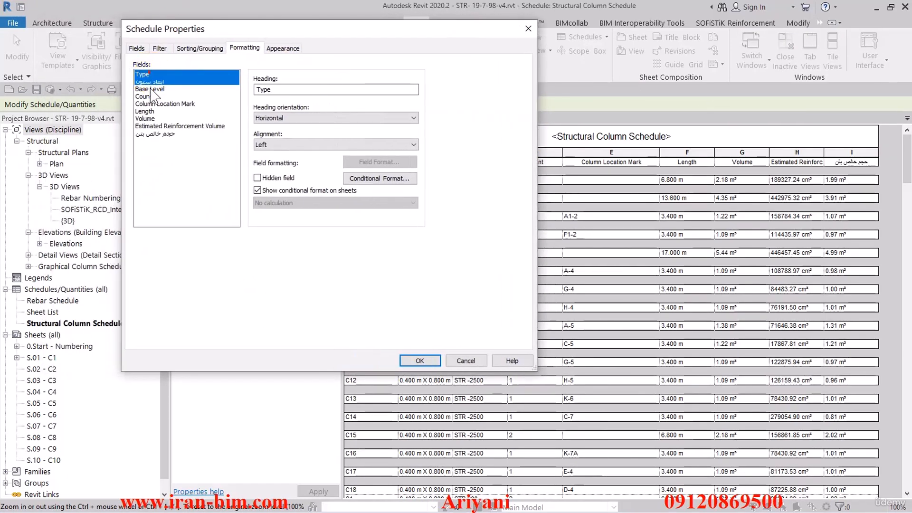
{"action": "left_click", "coordinate": [151, 135], "text": "shift"}
{"action": "left_click", "coordinate": [281, 118]}
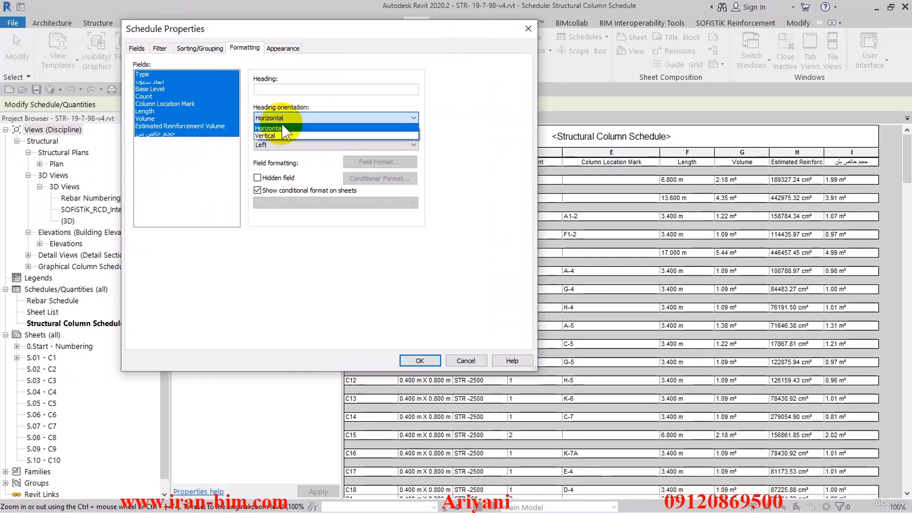
{"action": "left_click", "coordinate": [284, 128]}
{"action": "left_click", "coordinate": [332, 144]}
{"action": "left_click", "coordinate": [275, 162]}
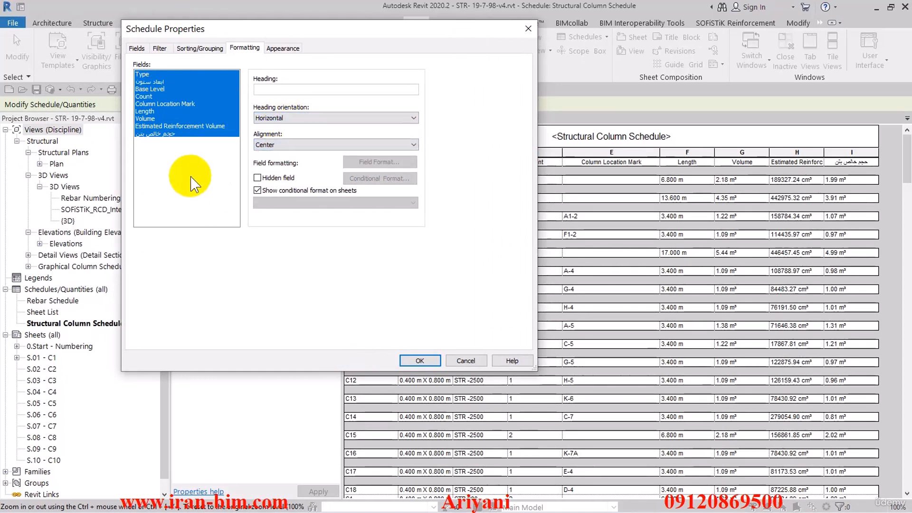
- Change the heading of the Type field to تیپ ستون
{"action": "left_click", "coordinate": [173, 118]}
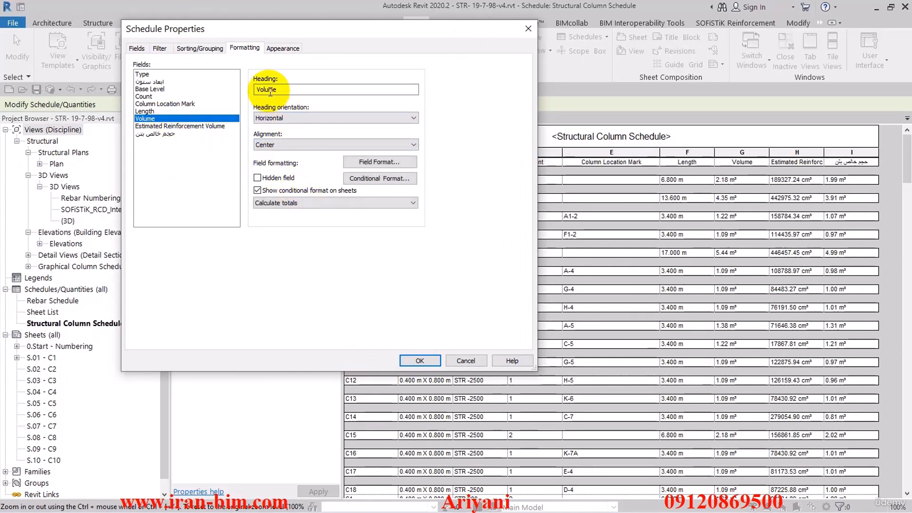
{"action": "left_click", "coordinate": [141, 75]}
{"action": "double_click", "coordinate": [262, 89]}
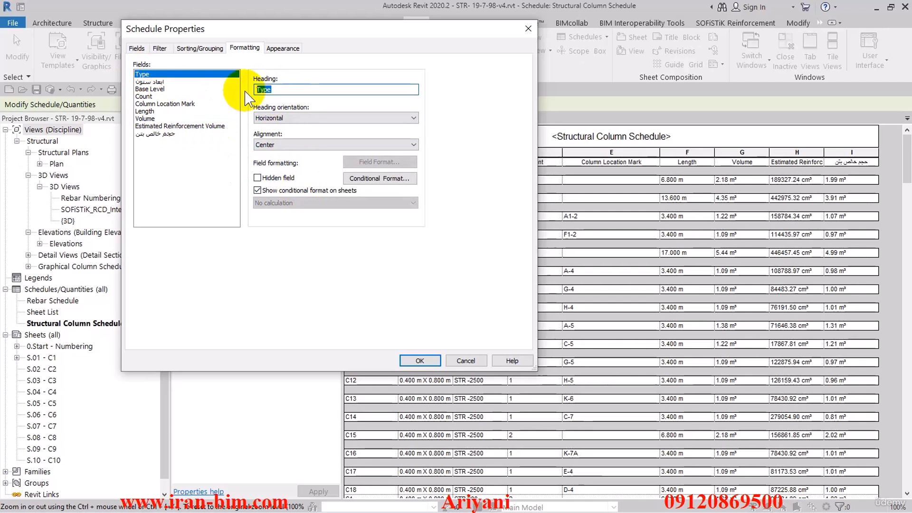
{"action": "type", "text": "jd\\"}
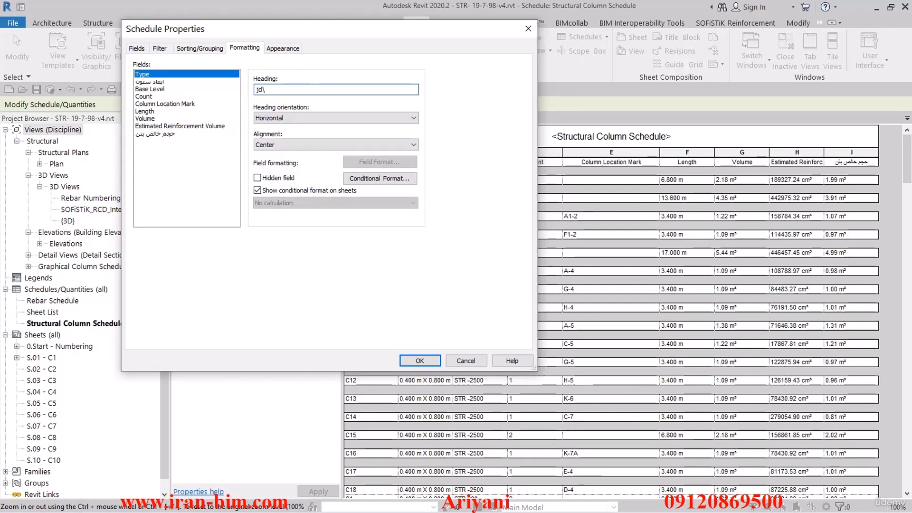
{"action": "type", "text": "تیگ ستا"}
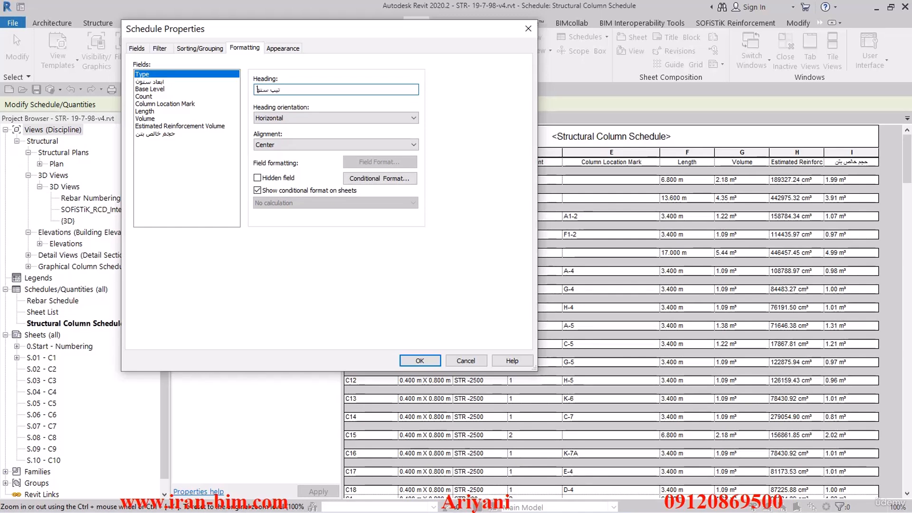
- Change the heading of the Base Level field to کد زیر ستون
{"action": "left_click", "coordinate": [164, 89]}
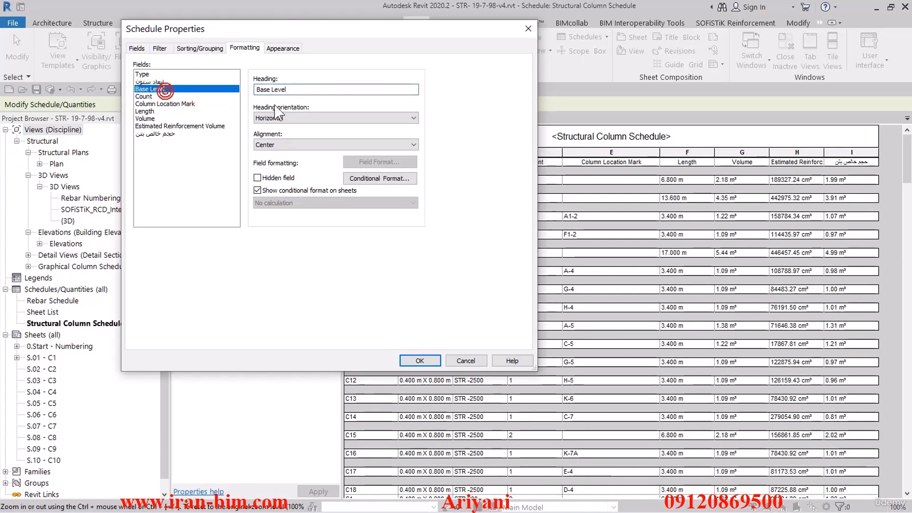
{"action": "left_click_drag", "start_coordinate": [295, 92], "coordinate": [248, 97]}
{"action": "key", "text": "BackSpace"}
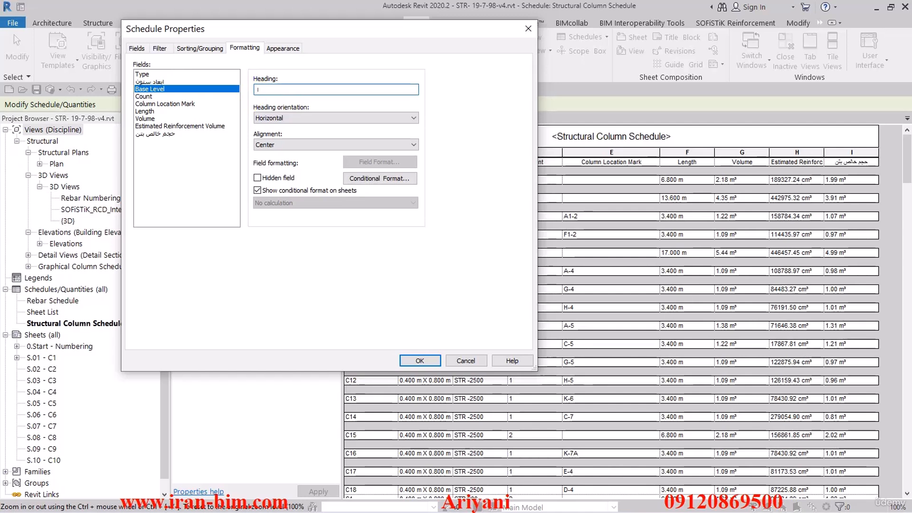
{"action": "type", "text": "کد زیر ستون"}
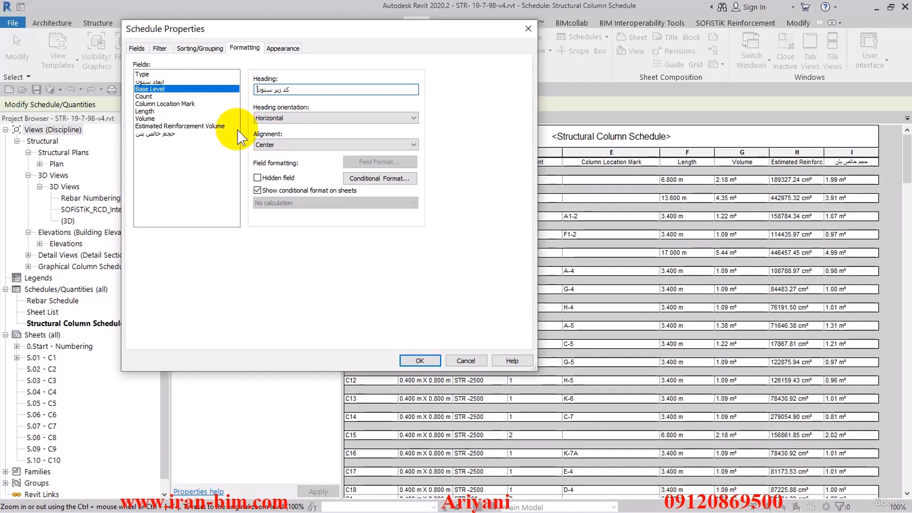
{"action": "left_click", "coordinate": [152, 96]}
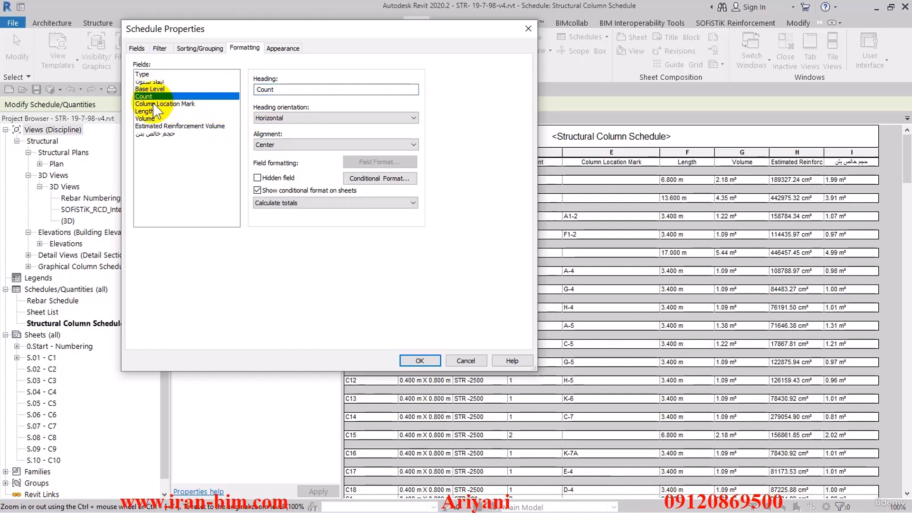
{"action": "left_click", "coordinate": [157, 90]}
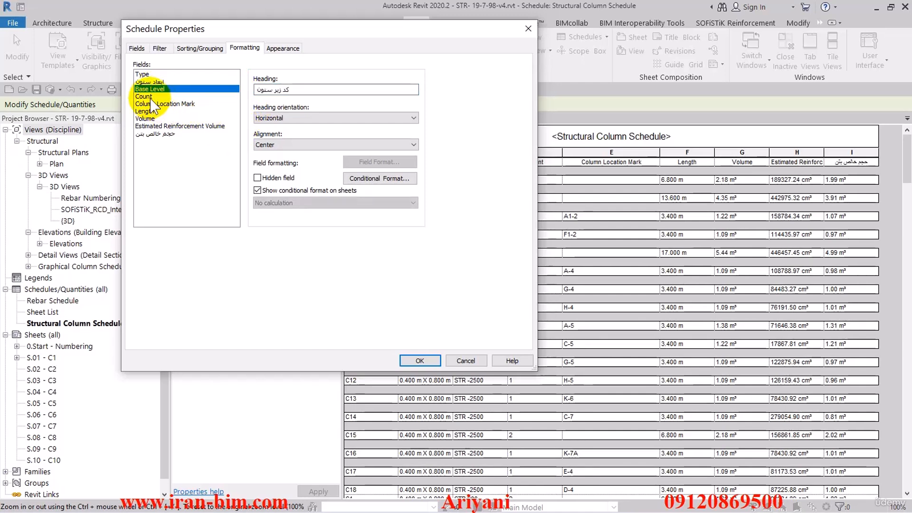
- Change the Count heading to تعداد and the Column Location Mark heading to موقعیت
{"action": "left_click", "coordinate": [150, 97]}
{"action": "left_click_drag", "start_coordinate": [303, 91], "coordinate": [240, 92]}
{"action": "type", "text": "تعداد"}
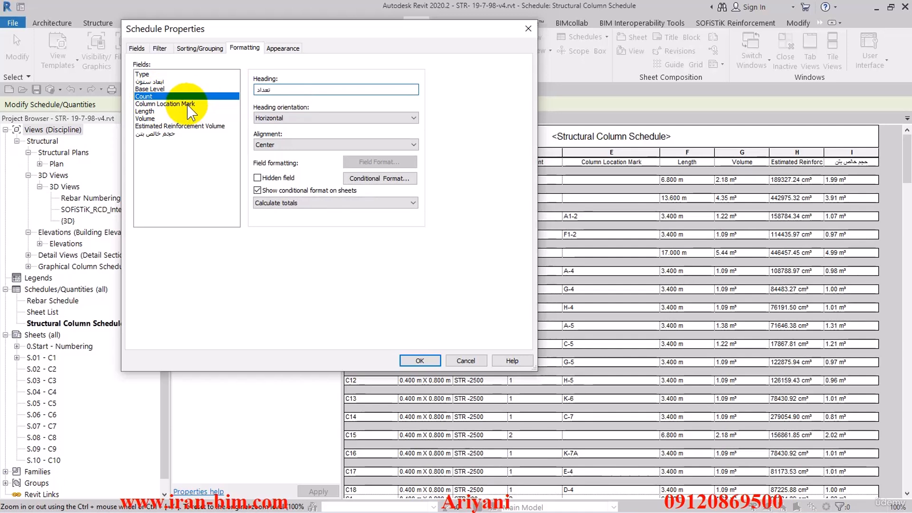
{"action": "left_click", "coordinate": [233, 103]}
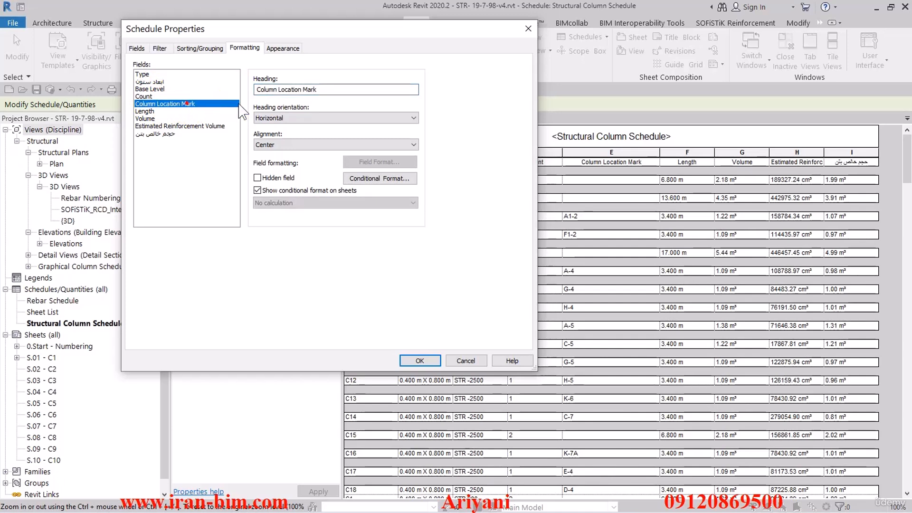
{"action": "left_click_drag", "start_coordinate": [327, 89], "coordinate": [224, 101]}
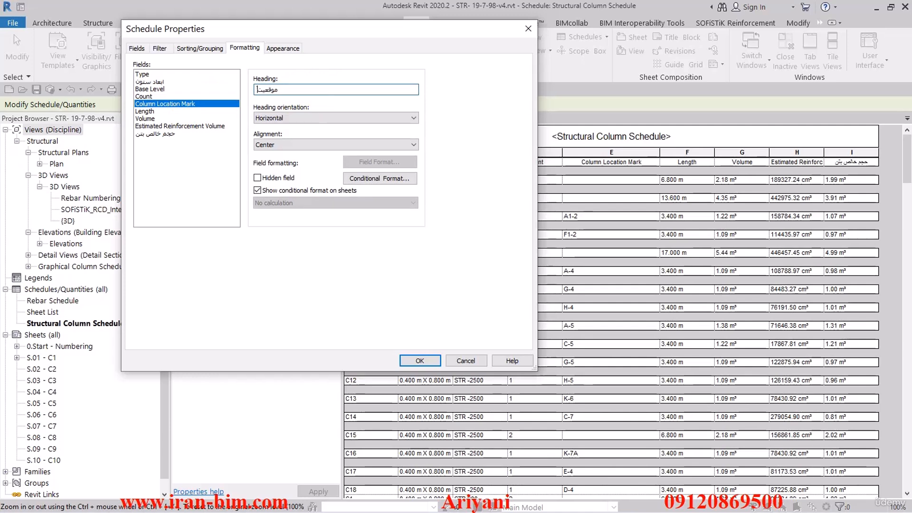
- Change the Length heading to طول and the Volume heading to حجم
{"action": "left_click", "coordinate": [158, 112]}
{"action": "type", "text": "طول"}
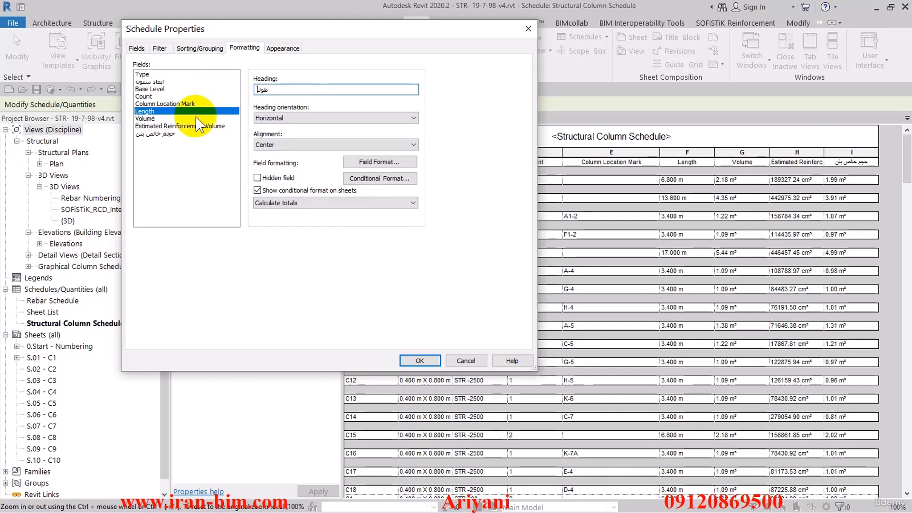
{"action": "left_click", "coordinate": [166, 118]}
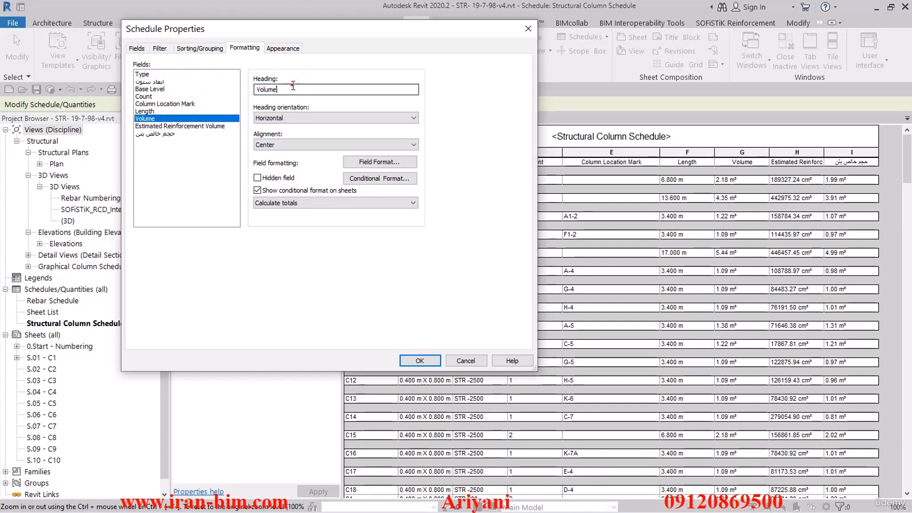
{"action": "double_click", "coordinate": [293, 87]}
{"action": "type", "text": "حجم"}
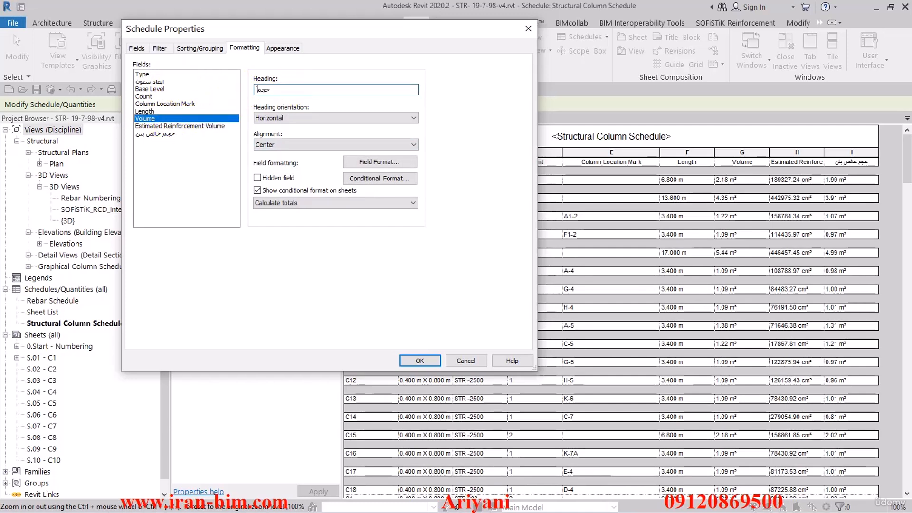
- Change the Estimated Reinforcement Volume heading to حجم میلگرد مصرفی and apply the formatting to the schedule
{"action": "left_click", "coordinate": [179, 126]}
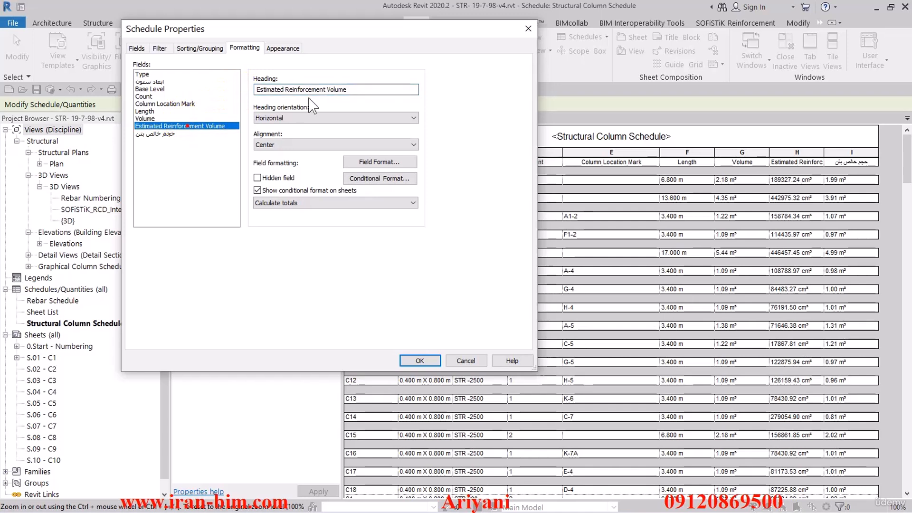
{"action": "double_click", "coordinate": [357, 88]}
{"action": "type", "text": "حجم میلگرد مصرفی"}
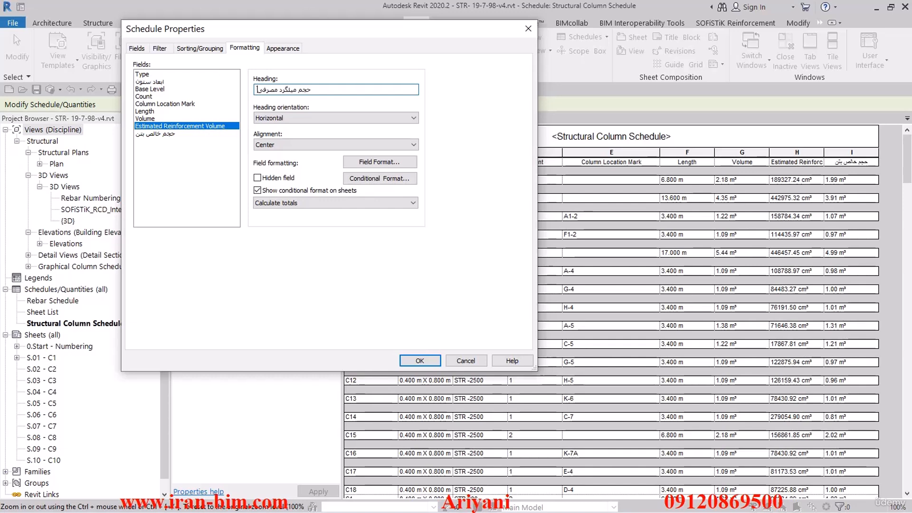
{"action": "left_click", "coordinate": [156, 133]}
{"action": "left_click", "coordinate": [419, 360]}
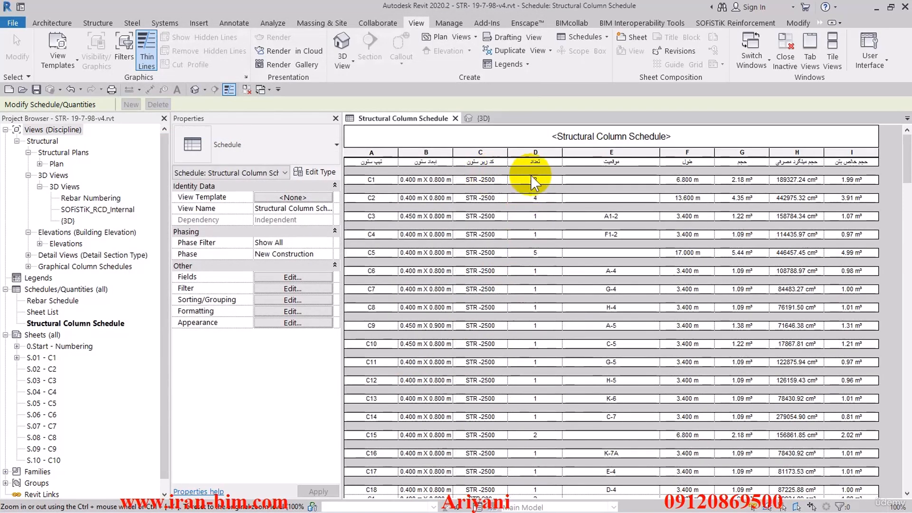
- Replace the schedule's title with برآورد مقدار بتن مصرفی ستون ها
{"action": "left_click_drag", "start_coordinate": [413, 162], "coordinate": [836, 162]}
{"action": "left_click", "coordinate": [679, 136]}
{"action": "left_click_drag", "start_coordinate": [685, 133], "coordinate": [535, 131]}
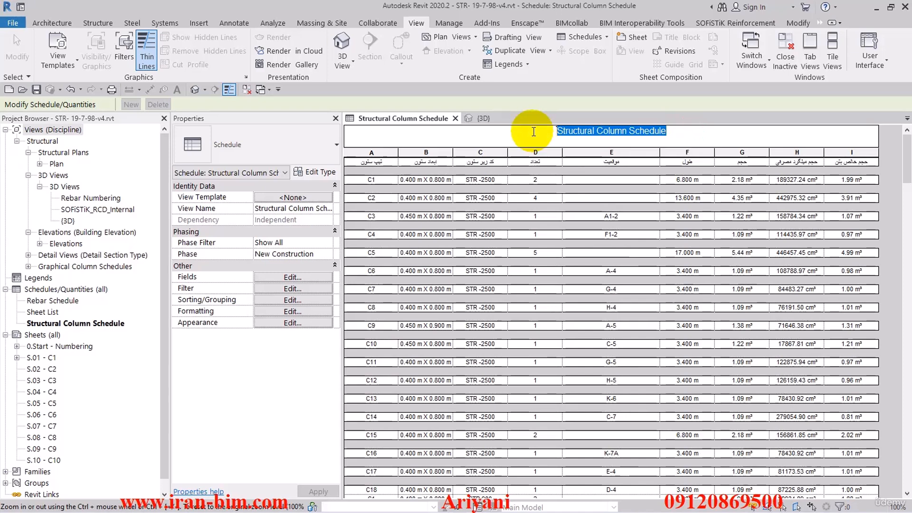
{"action": "type", "text": "برآورد"}
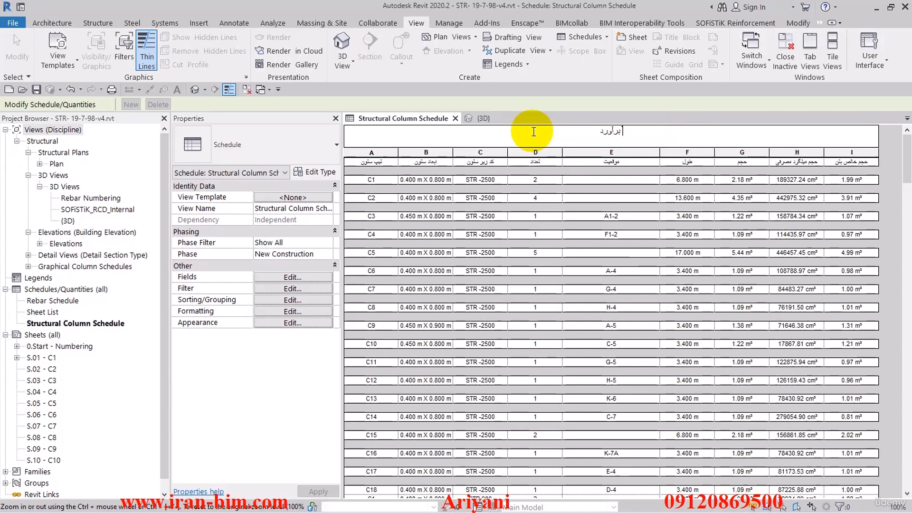
{"action": "type", "text": " بتن م"}
{"action": "key", "text": "BackSpace"}
{"action": "type", "text": "تون ها"}
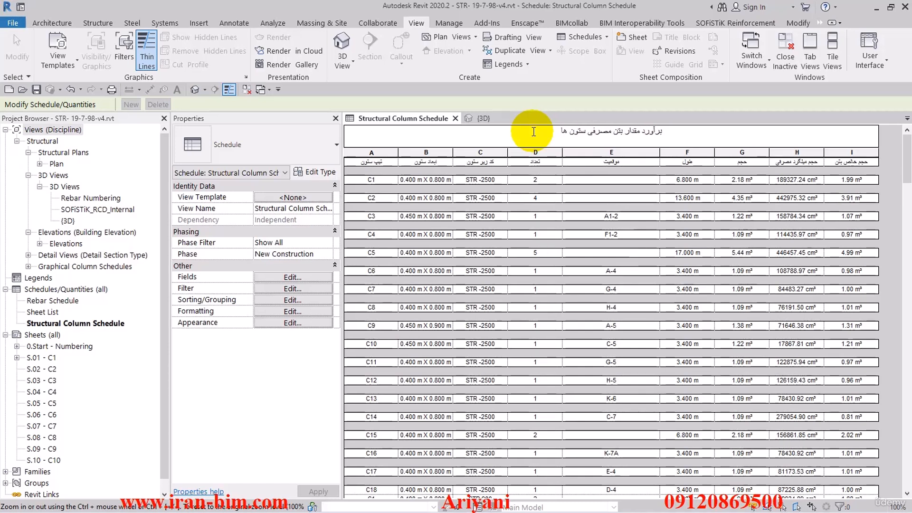
{"action": "left_click", "coordinate": [545, 182]}
- Shade the schedule's title cell with the grey RGB 192-192-192, dismissing the save reminder without saving
{"action": "left_click", "coordinate": [591, 145]}
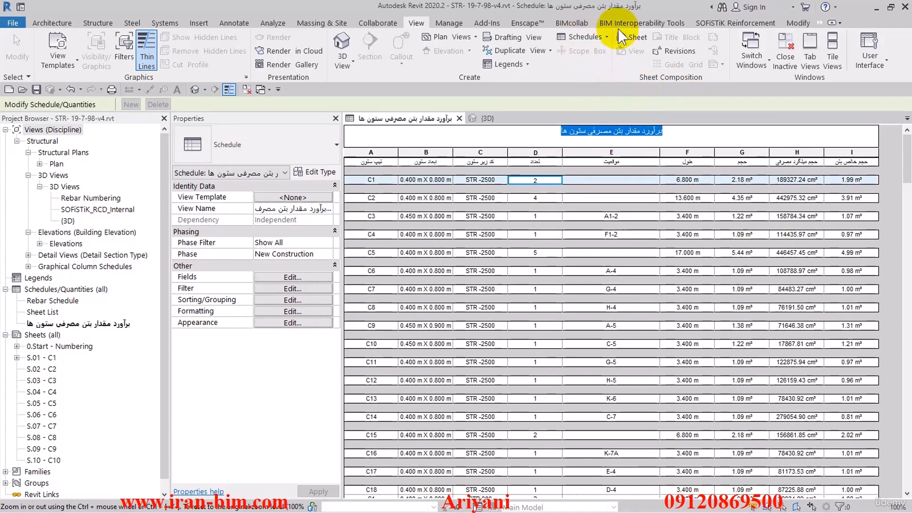
{"action": "left_click", "coordinate": [820, 23]}
{"action": "left_click", "coordinate": [827, 34]}
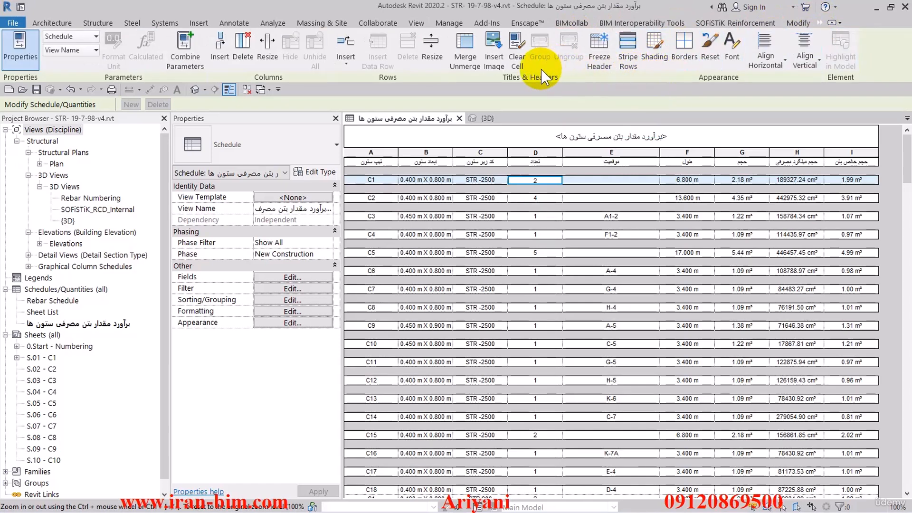
{"action": "left_click", "coordinate": [645, 62]}
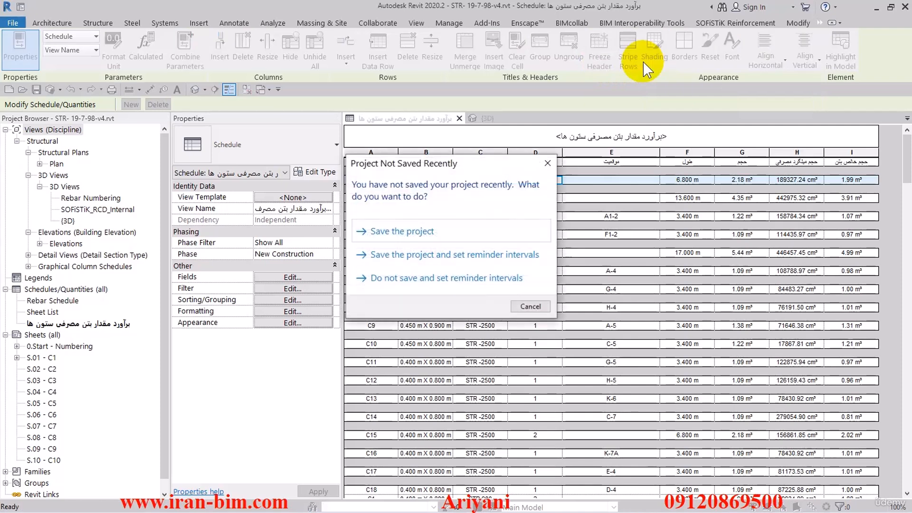
{"action": "left_click", "coordinate": [547, 163]}
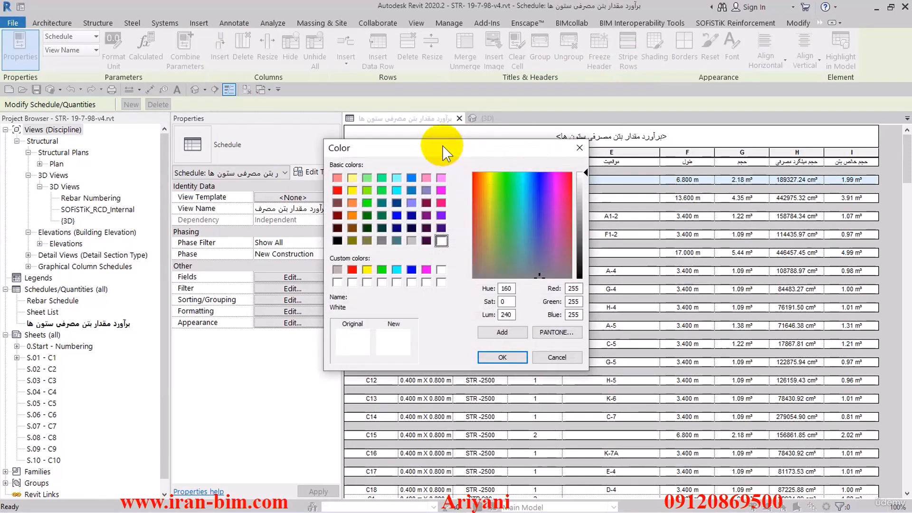
{"action": "left_click_drag", "start_coordinate": [441, 145], "coordinate": [179, 46]}
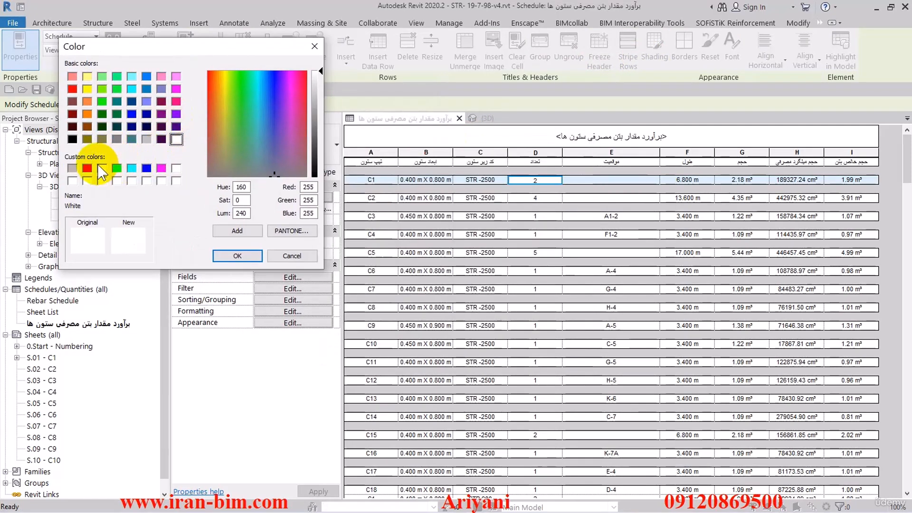
{"action": "left_click", "coordinate": [146, 139]}
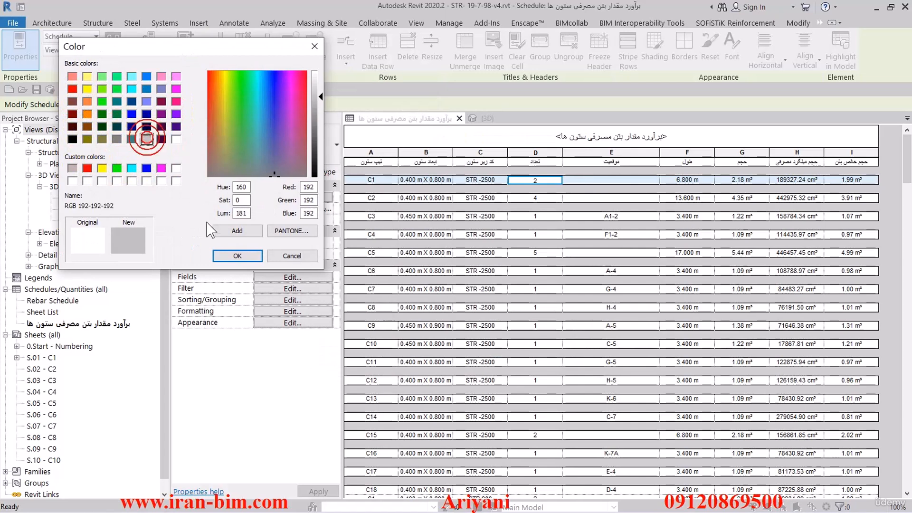
{"action": "left_click", "coordinate": [246, 257]}
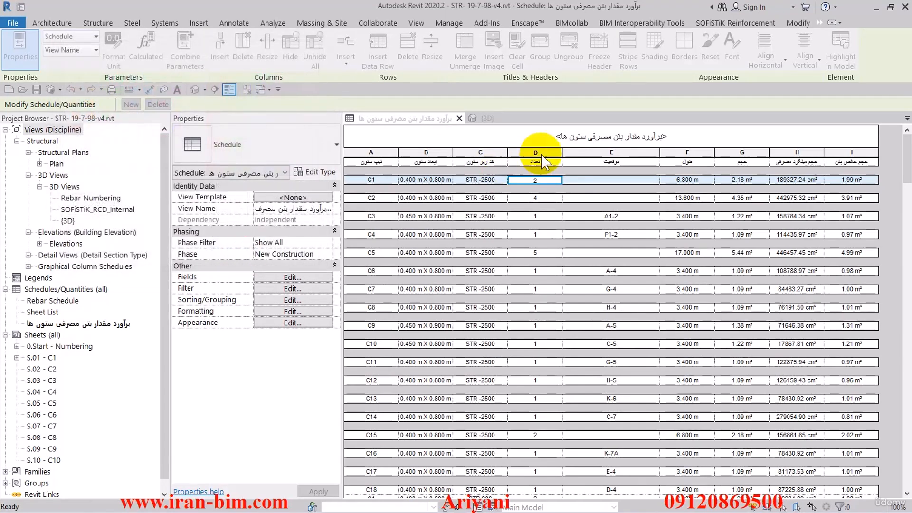
- Set the font size of the schedule's title to 8 mm
{"action": "left_click", "coordinate": [600, 130]}
{"action": "left_click", "coordinate": [732, 47]}
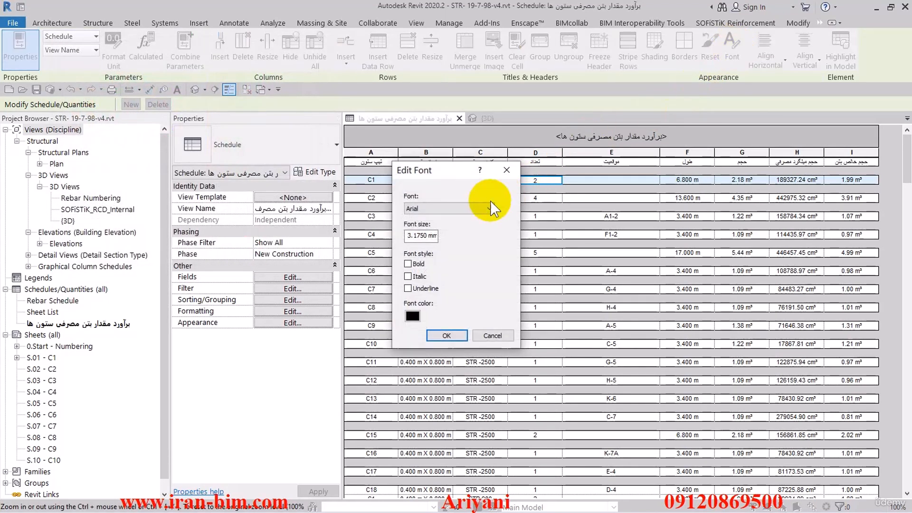
{"action": "left_click", "coordinate": [444, 209]}
{"action": "left_click", "coordinate": [445, 219]}
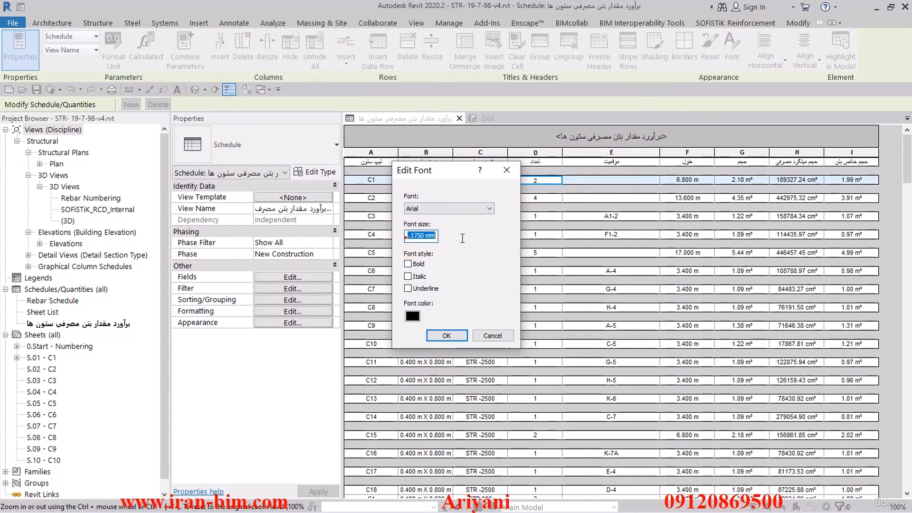
{"action": "type", "text": "8"}
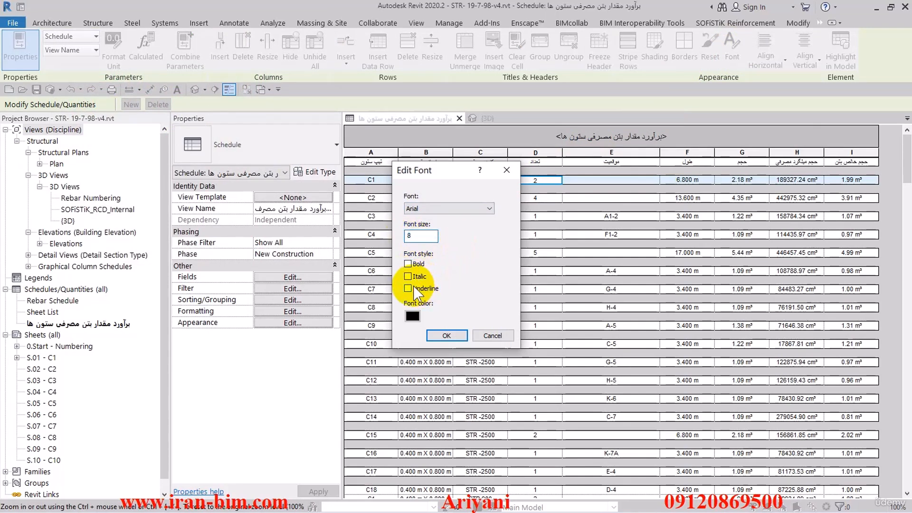
{"action": "left_click", "coordinate": [447, 335]}
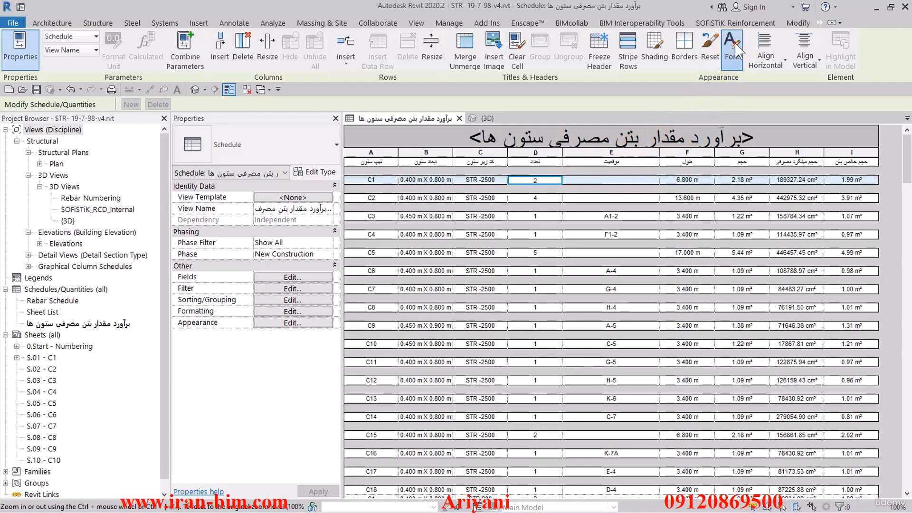
- Reduce the font size of the schedule's title so the text fits inside its cell
{"action": "left_click", "coordinate": [732, 47]}
{"action": "left_click", "coordinate": [409, 234]}
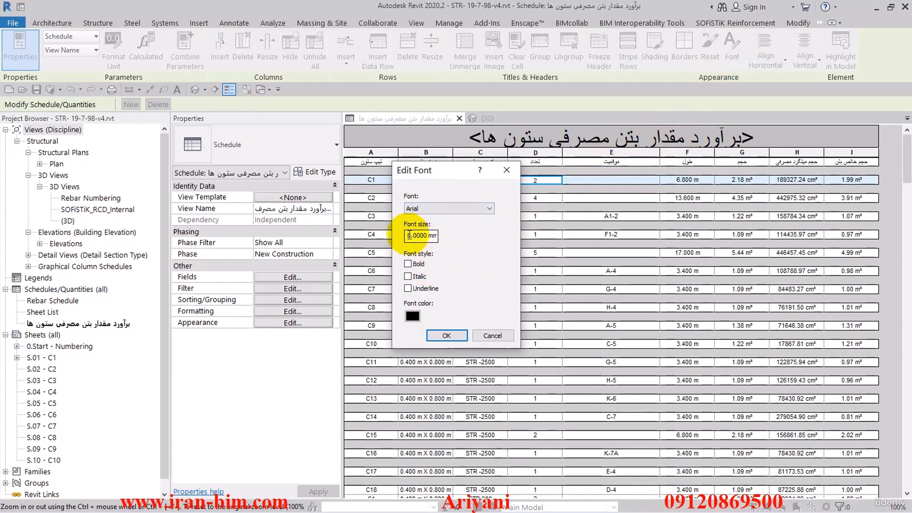
{"action": "left_click_drag", "start_coordinate": [409, 234], "coordinate": [461, 237]}
{"action": "left_click", "coordinate": [445, 333]}
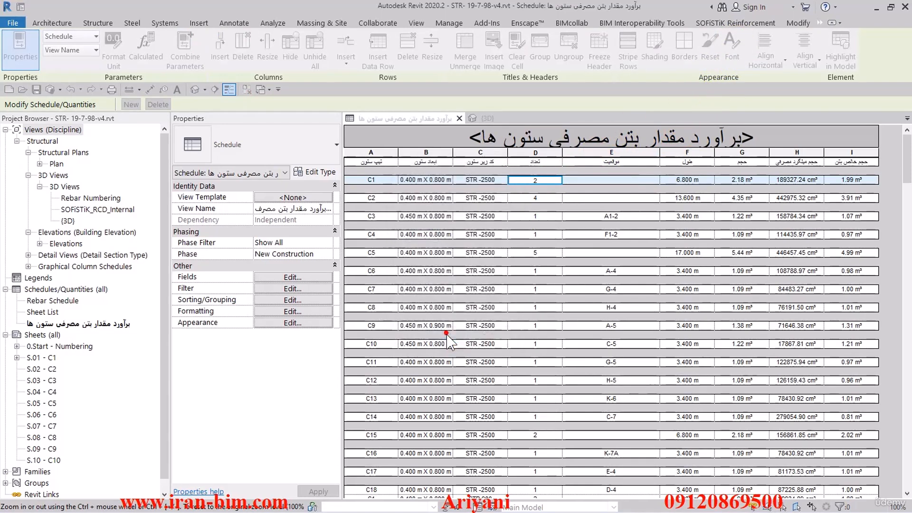
- Freeze the schedule's header so the title and column headings stay in place, and check it by scrolling through the rows
{"action": "left_click", "coordinate": [377, 162]}
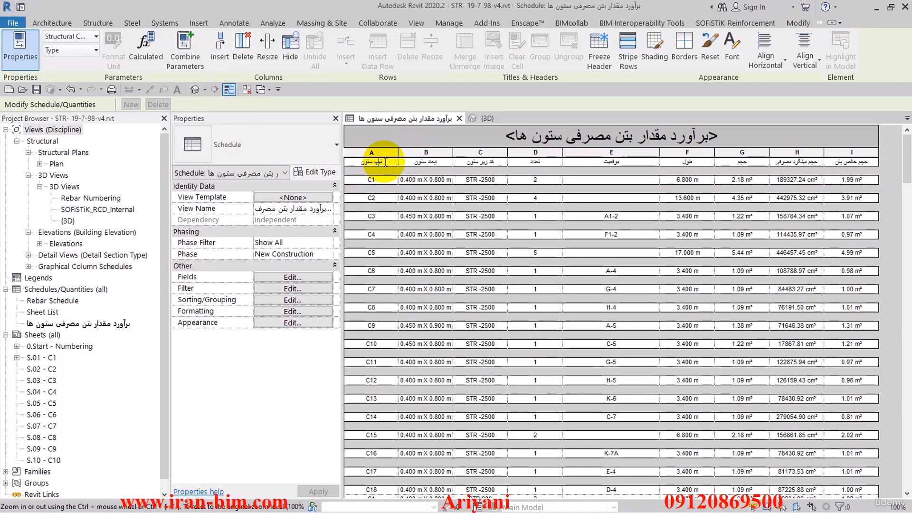
{"action": "scroll", "coordinate": [418, 187], "scroll_direction": "down", "scroll_amount": 3}
{"action": "scroll", "coordinate": [498, 183], "scroll_direction": "up", "scroll_amount": 3}
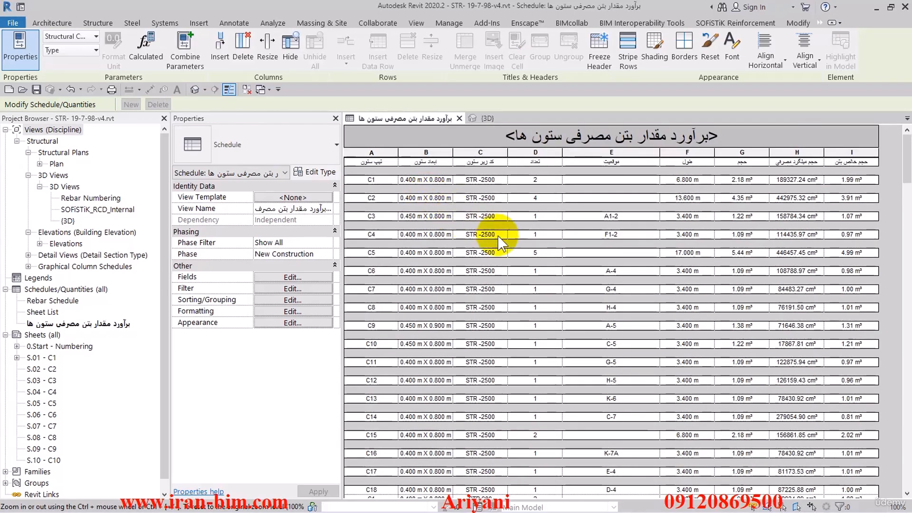
{"action": "scroll", "coordinate": [488, 203], "scroll_direction": "down", "scroll_amount": 3}
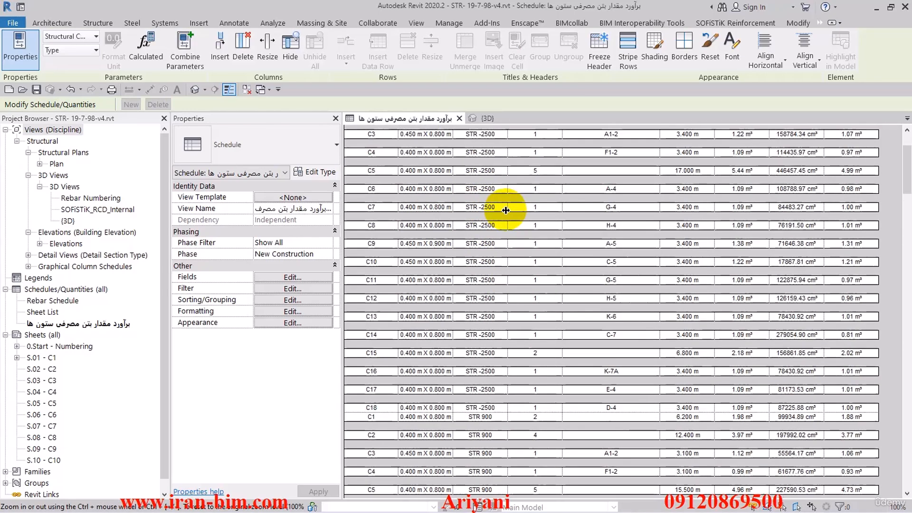
{"action": "scroll", "coordinate": [479, 205], "scroll_direction": "up", "scroll_amount": 3}
{"action": "scroll", "coordinate": [494, 209], "scroll_direction": "down", "scroll_amount": 5}
{"action": "scroll", "coordinate": [511, 225], "scroll_direction": "up", "scroll_amount": 5}
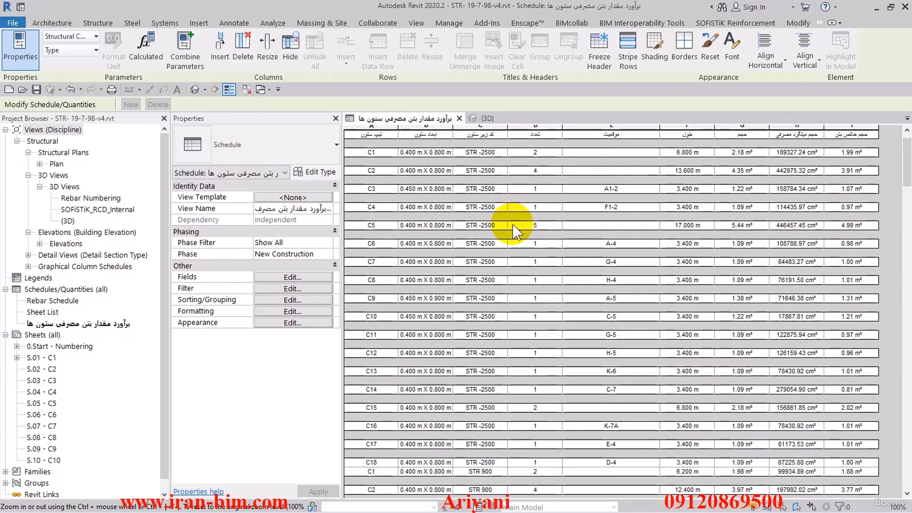
{"action": "scroll", "coordinate": [511, 224], "scroll_direction": "down", "scroll_amount": 2}
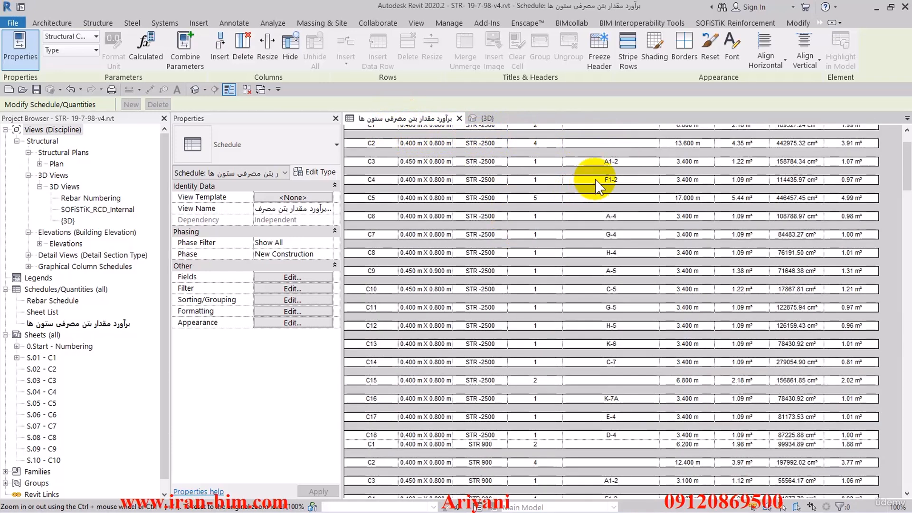
{"action": "left_click", "coordinate": [600, 68]}
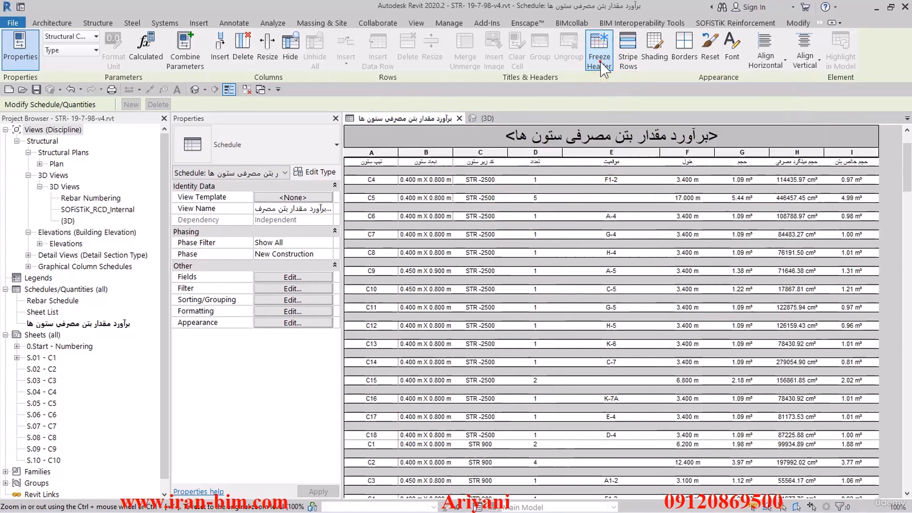
{"action": "scroll", "coordinate": [454, 212], "scroll_direction": "up", "scroll_amount": 2}
{"action": "scroll", "coordinate": [454, 212], "scroll_direction": "down", "scroll_amount": 3}
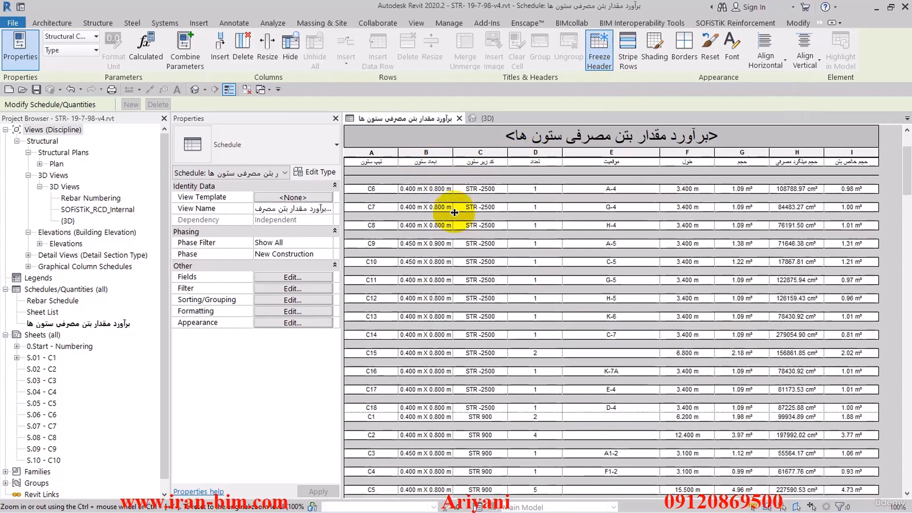
{"action": "left_click_drag", "start_coordinate": [905, 165], "coordinate": [893, 139]}
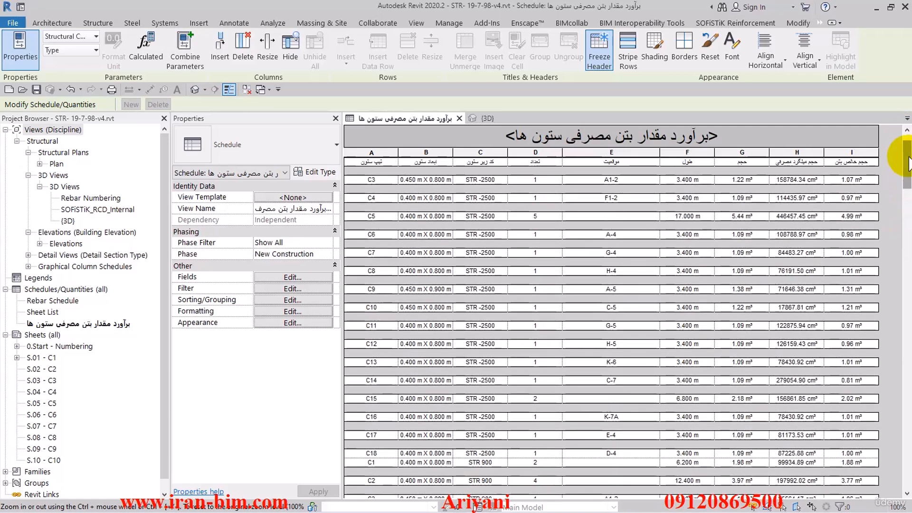
- Open the appearance settings of the column schedule
{"action": "left_click", "coordinate": [287, 323]}
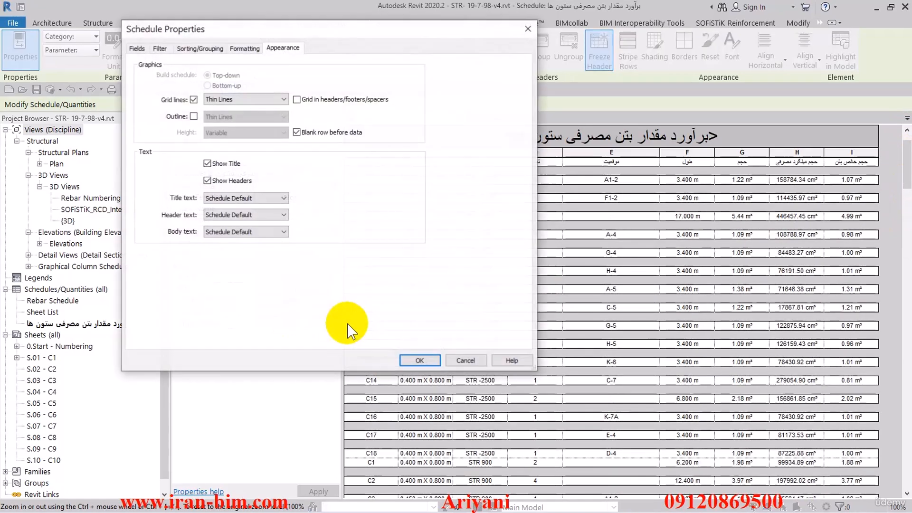